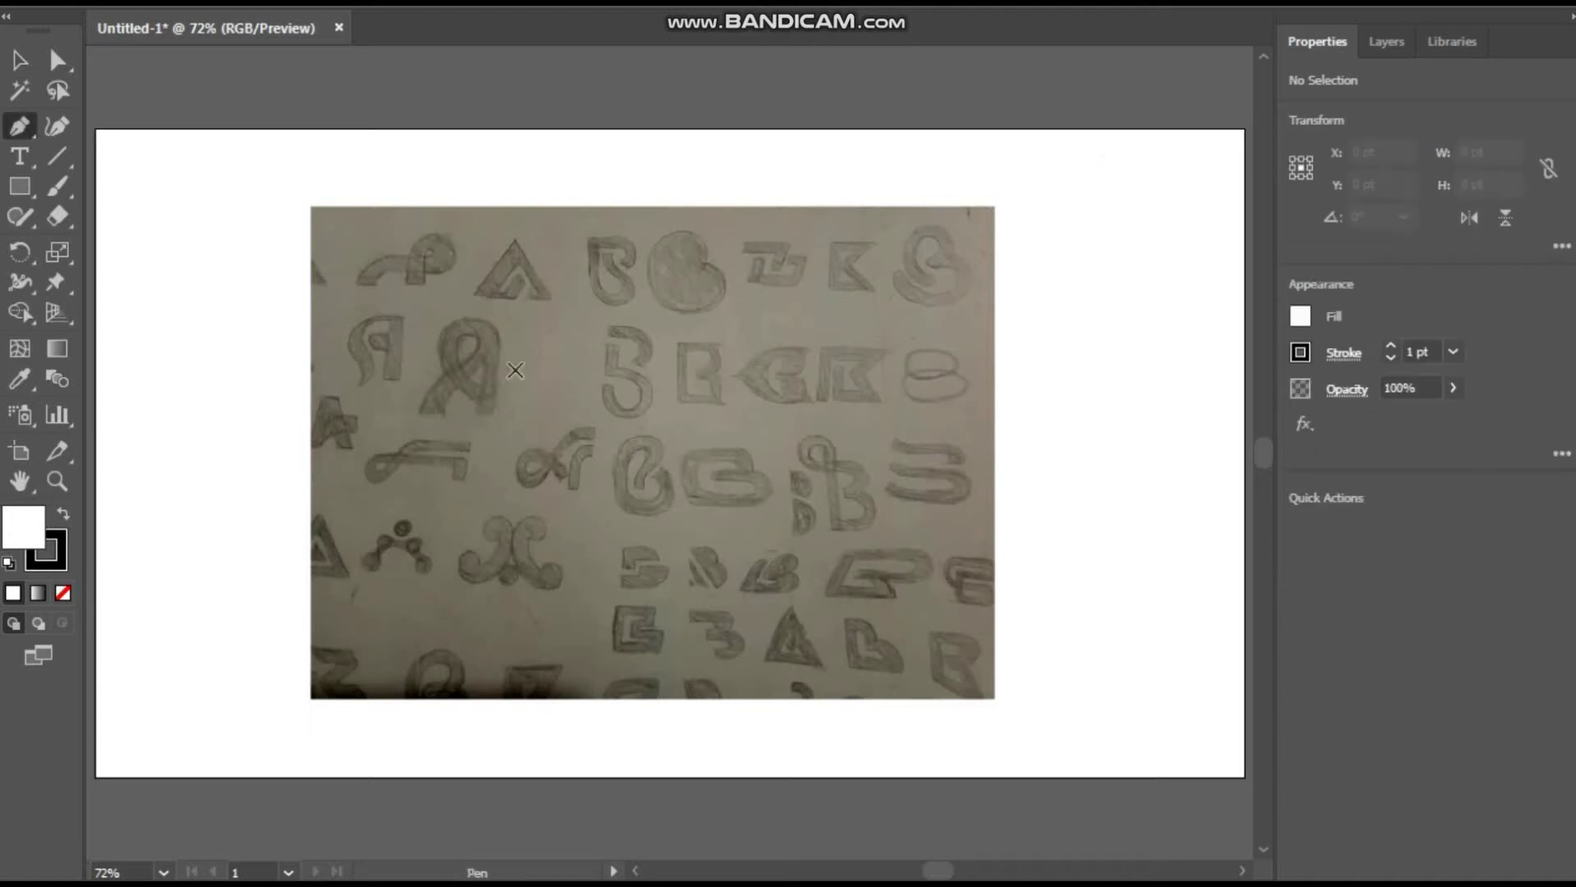
Step: Pen-trace the outline of the first B sketch, including its inner stem segment
scroll(663, 254, "up", 5, "alt")
left_click(463, 362)
left_click(524, 297)
left_click(441, 230)
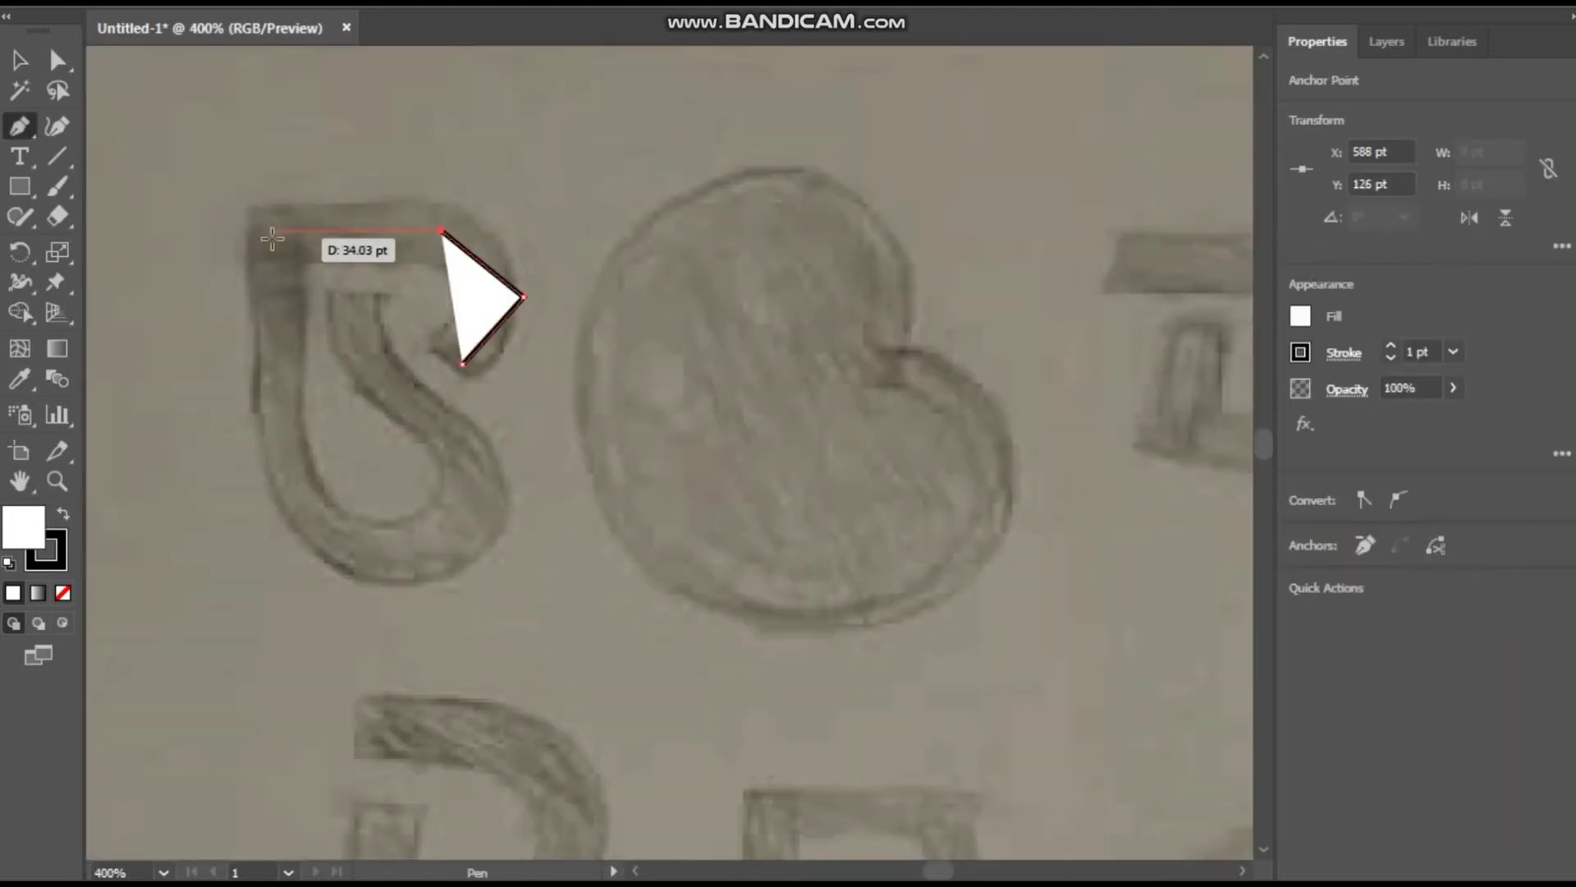
left_click(271, 230)
left_click(271, 555)
left_click(481, 453)
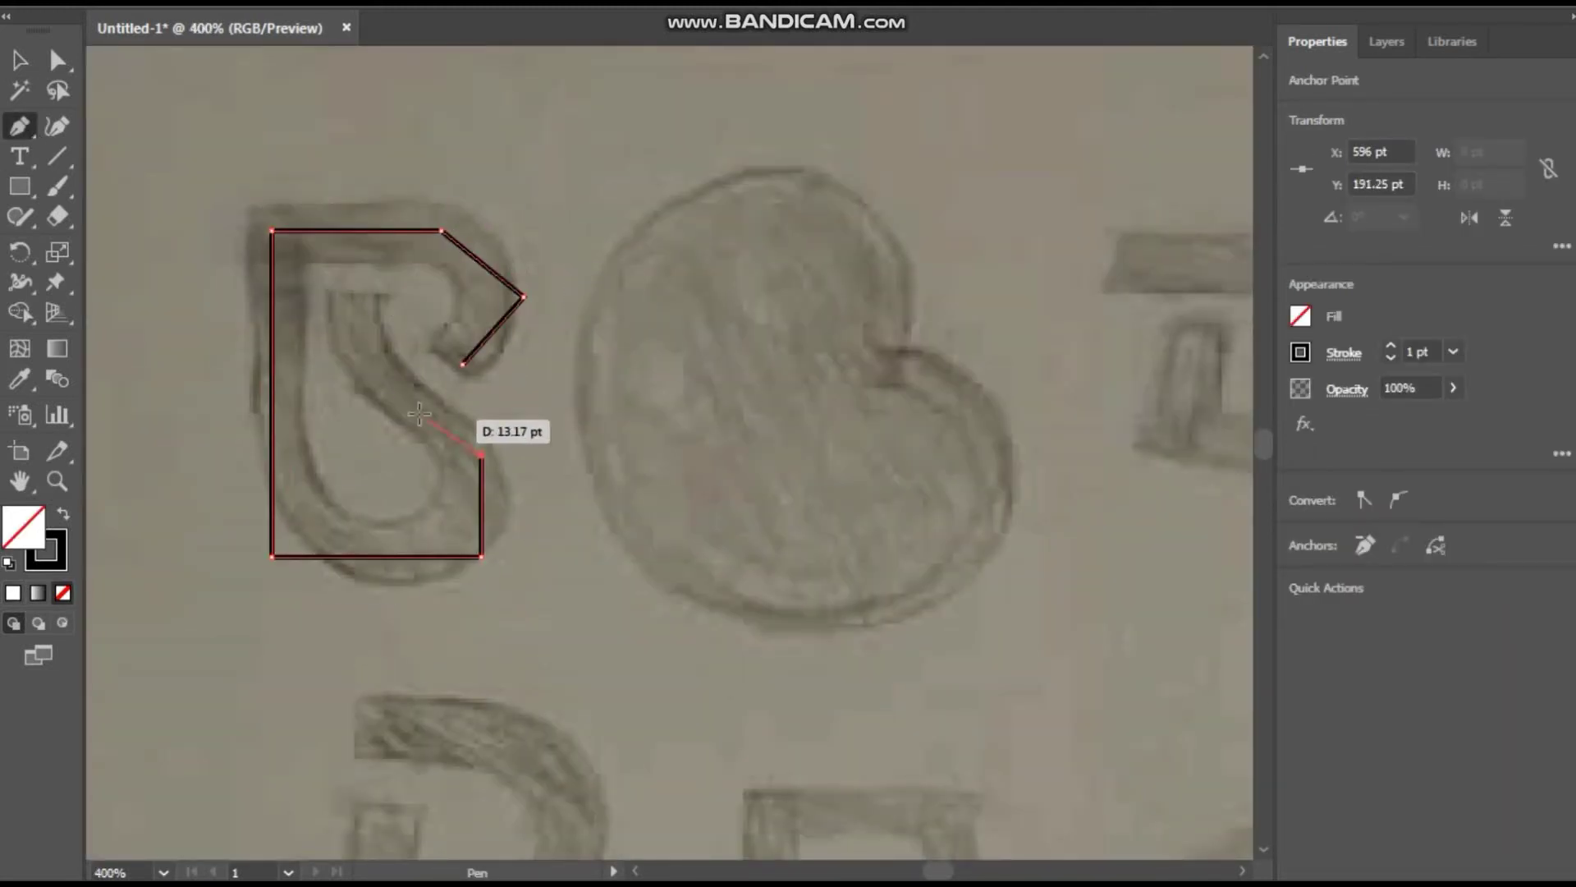
Step: Finish the B path and set its stroke, undoing a first left-corner rounding attempt
key("v")
double_click(1420, 352)
type("11")
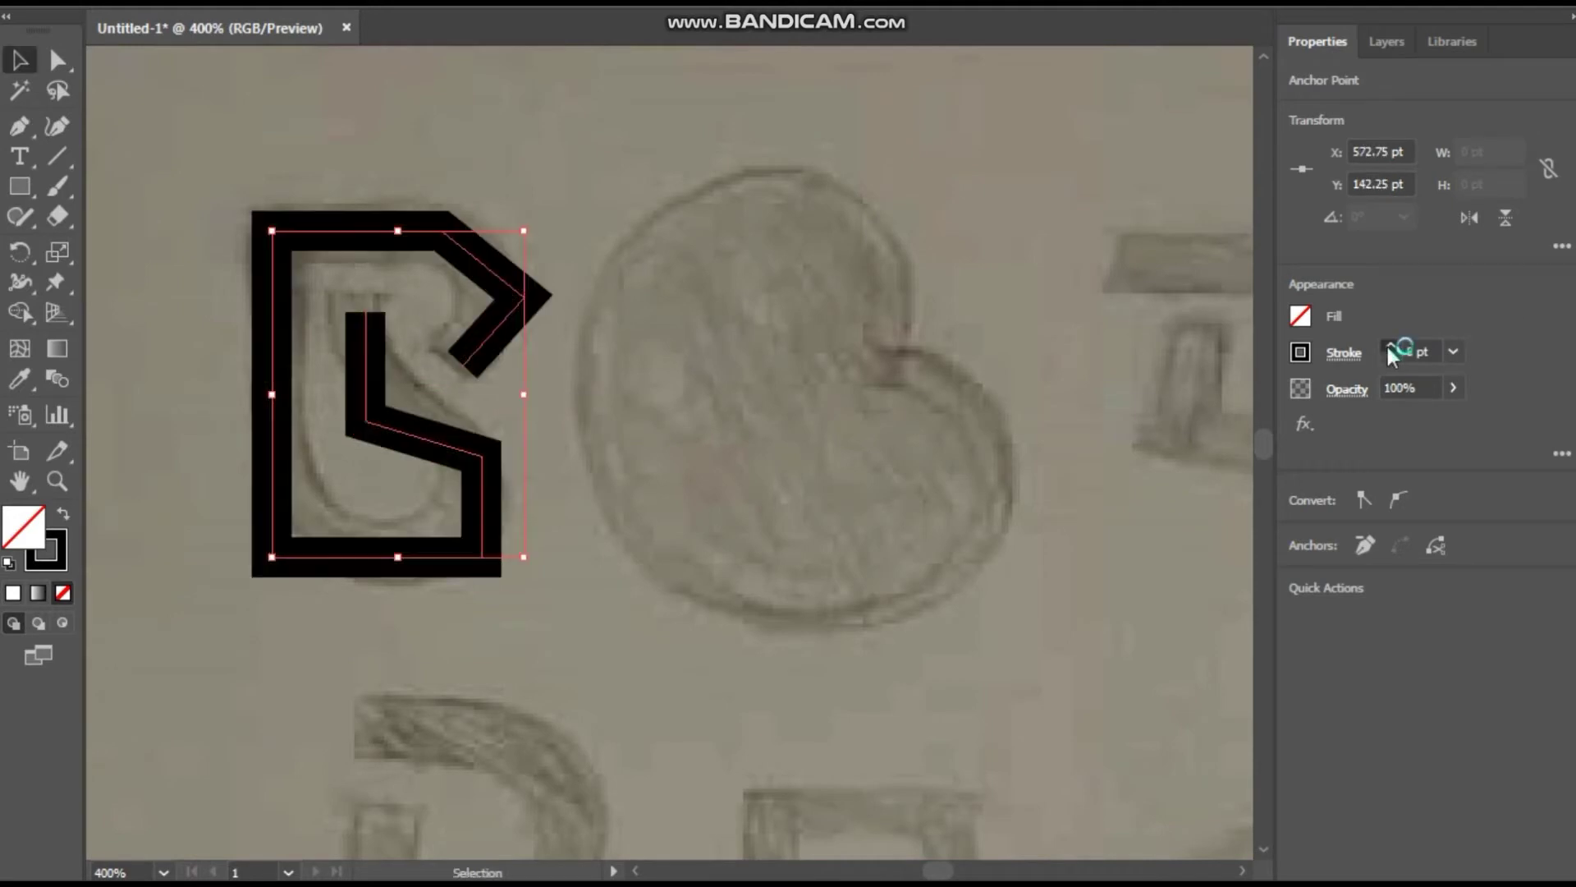
type("a")
mouse_move(164, 175)
left_mouse_down()
mouse_move(294, 258)
mouse_move(182, 327)
left_mouse_up()
key("ctrl+z")
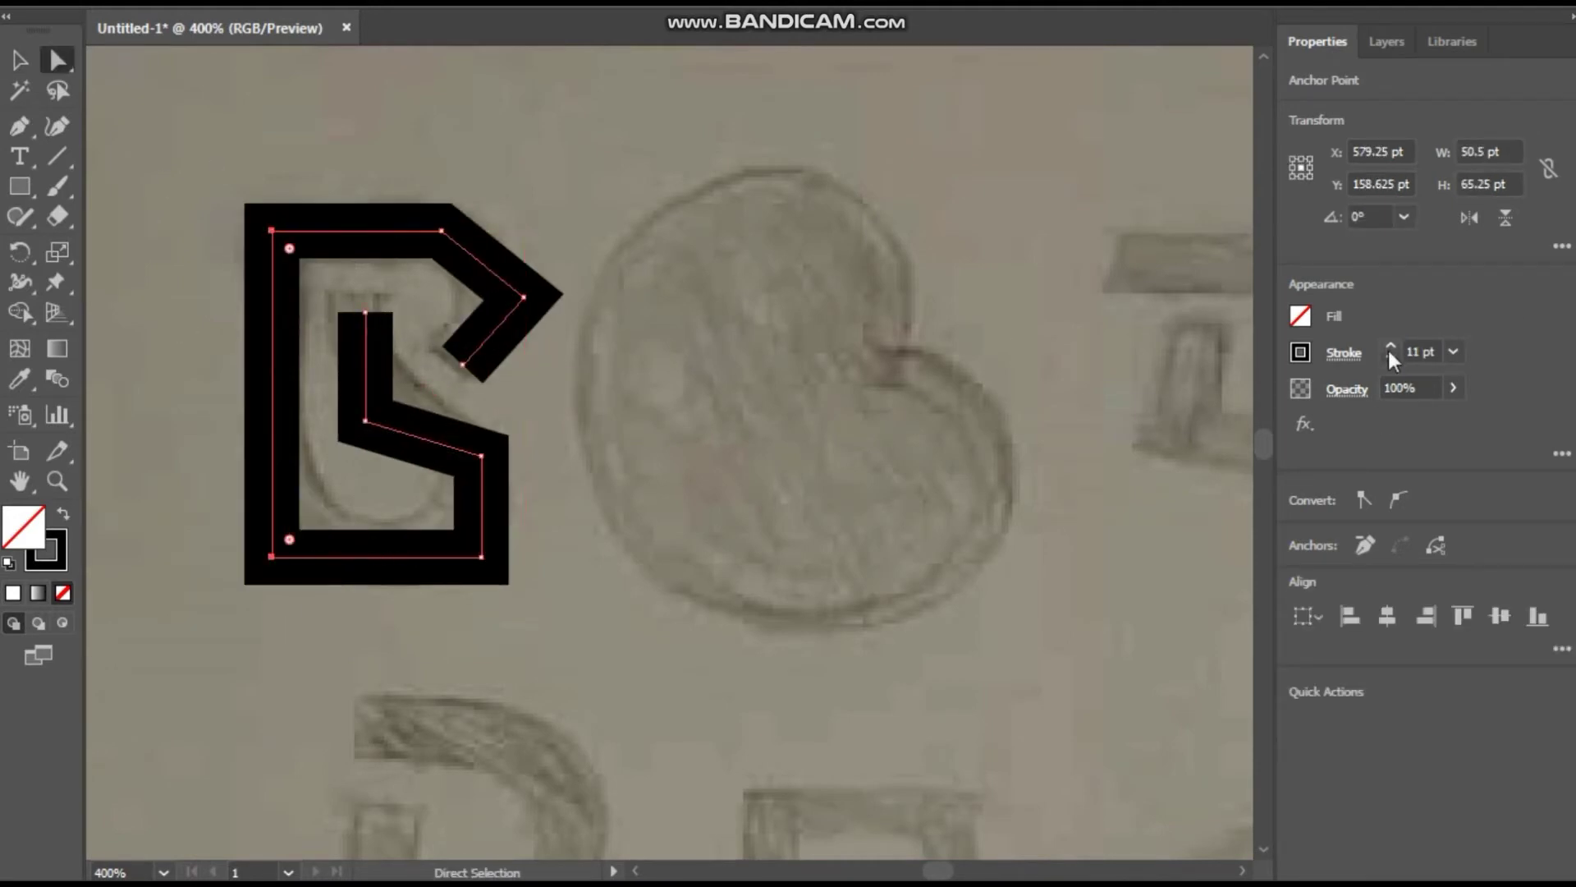
key("Return")
Step: Round the B's inner, bottom and top-right corners with live-corner widgets
mouse_move(247, 583)
left_mouse_down()
mouse_move(501, 493)
mouse_move(326, 449)
left_mouse_up()
key("ctrl+z")
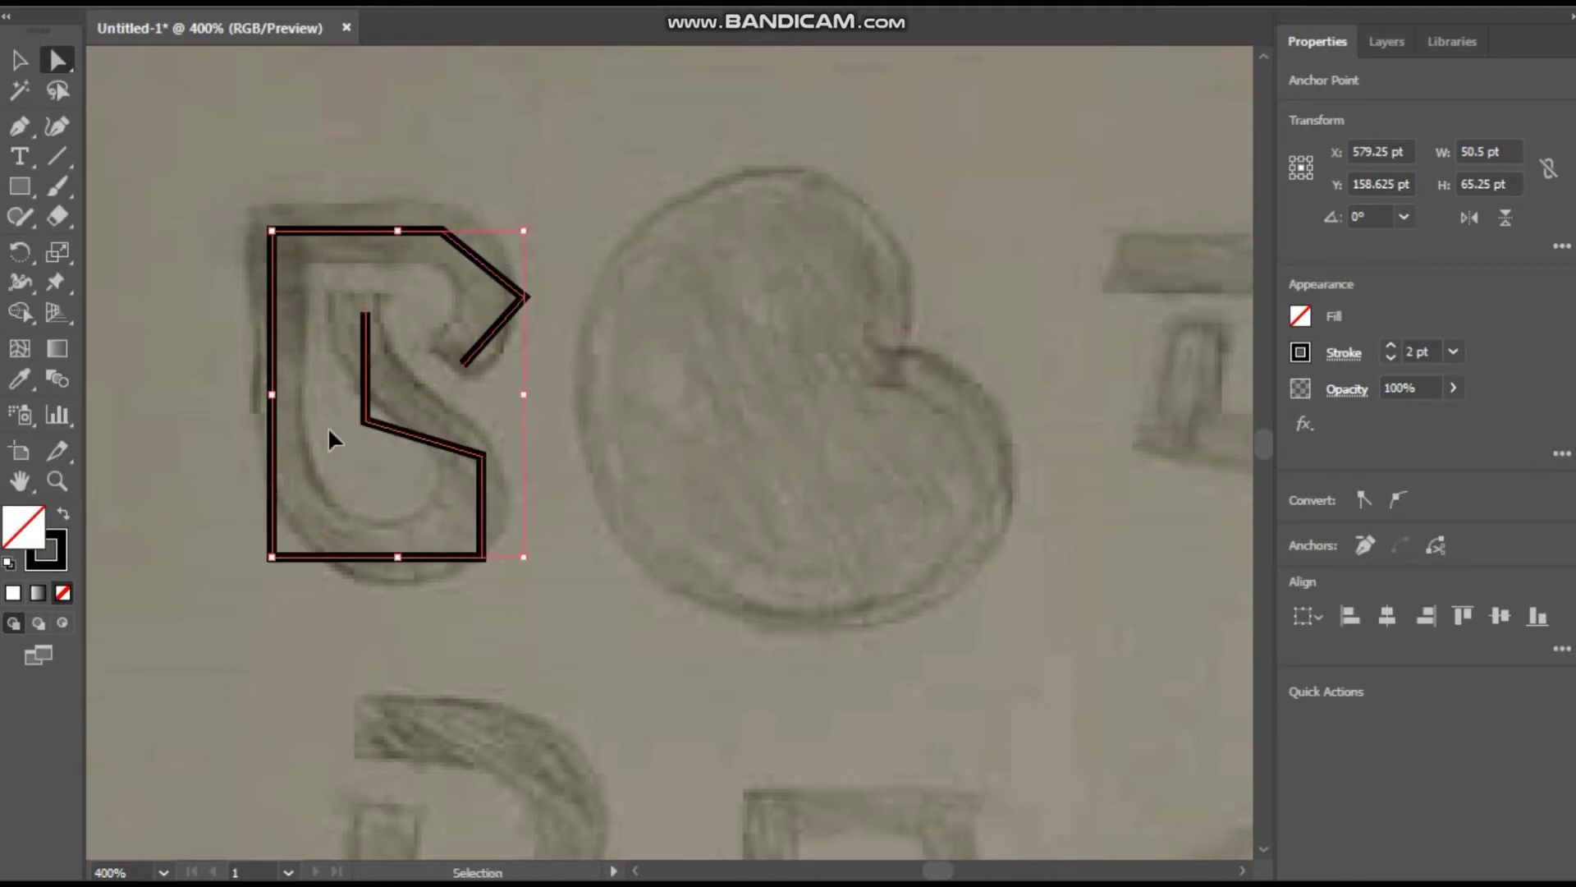
left_click(366, 421)
left_click_drag(386, 380, 308, 353)
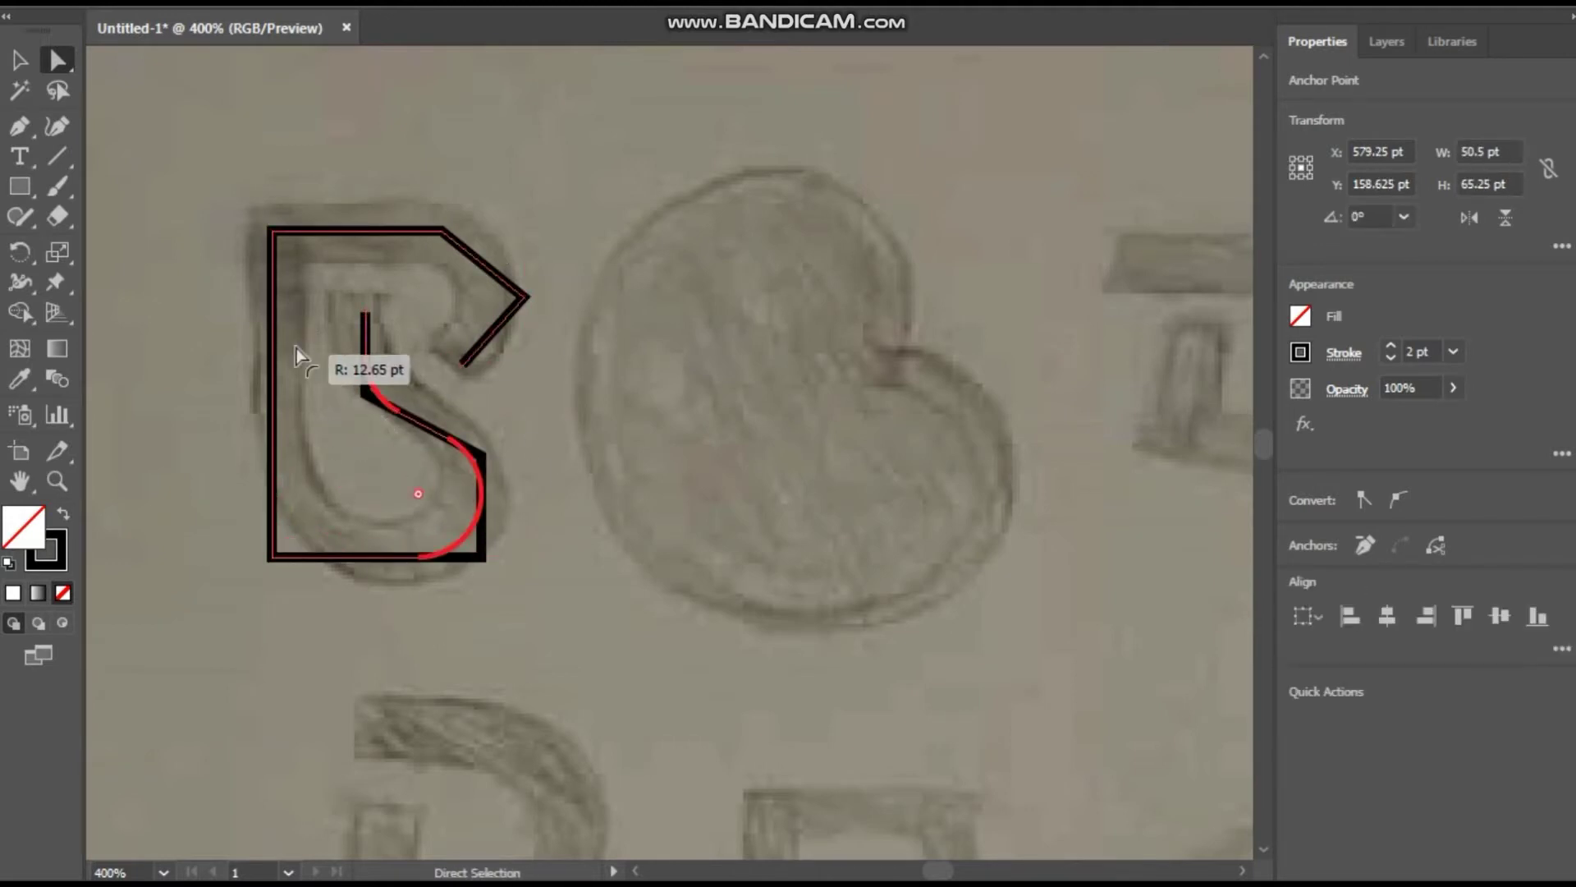
left_click(523, 297)
mouse_move(492, 300)
left_mouse_down()
mouse_move(244, 307)
mouse_move(254, 361)
left_mouse_up()
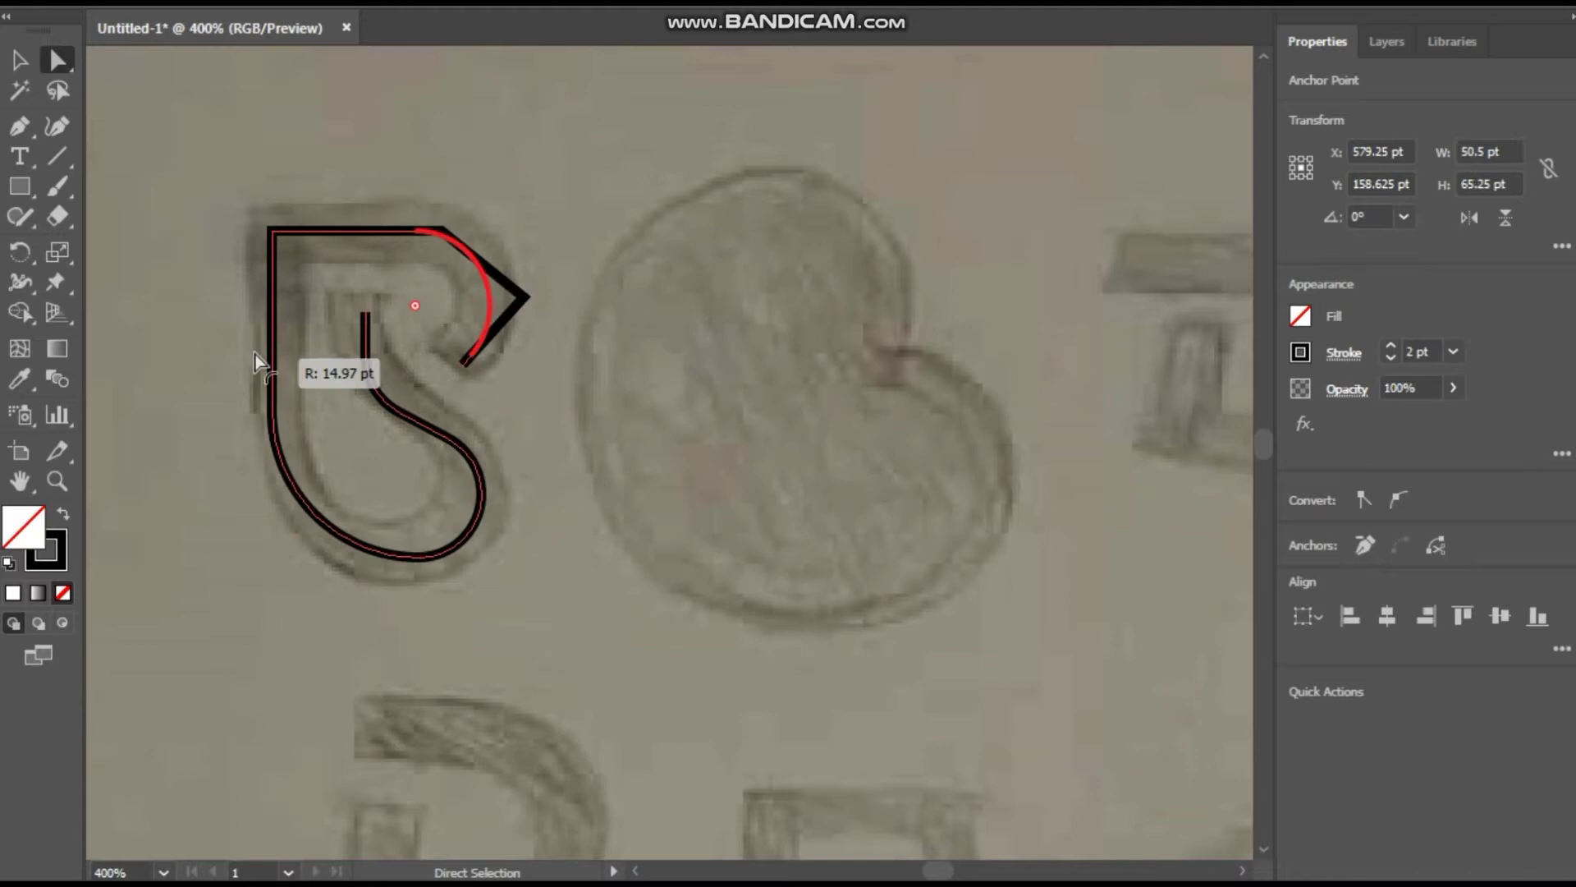
Step: Thicken the B's stroke to 12 pt and enlarge its bottom-left corner rounding
left_click(1391, 347, "shift")
mouse_move(419, 431)
left_mouse_down()
mouse_move(423, 349)
mouse_move(328, 760)
left_mouse_up()
left_click(19, 281)
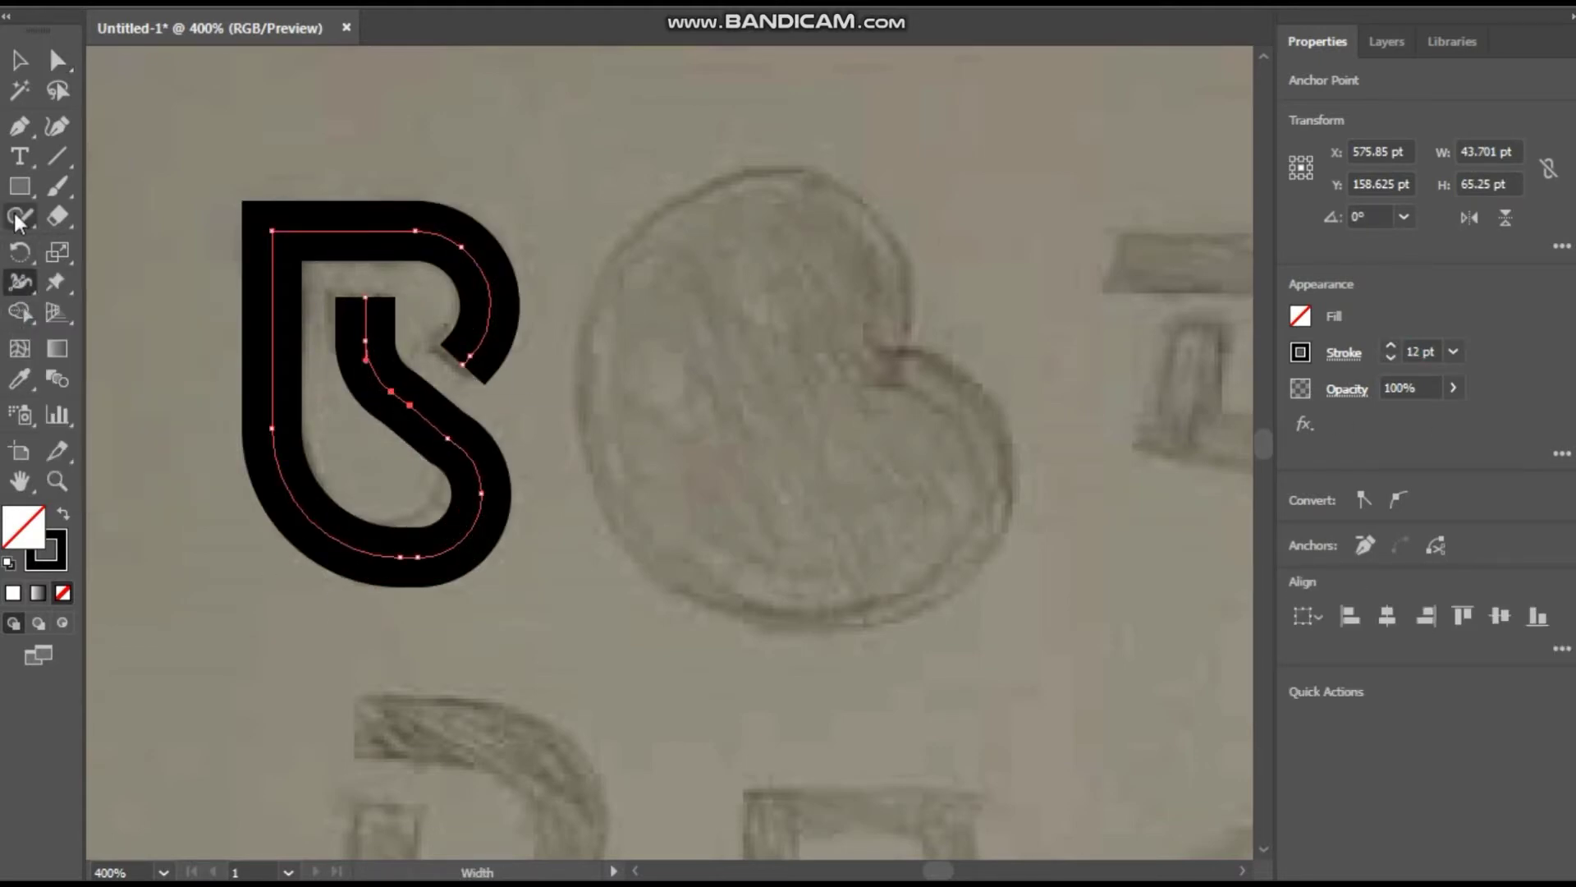
left_click_drag(16, 222, 90, 244)
Step: Draw a circle over the heart sketch and resize it to fit
key("v")
left_click(678, 375)
left_click_drag(678, 376, 287, 328)
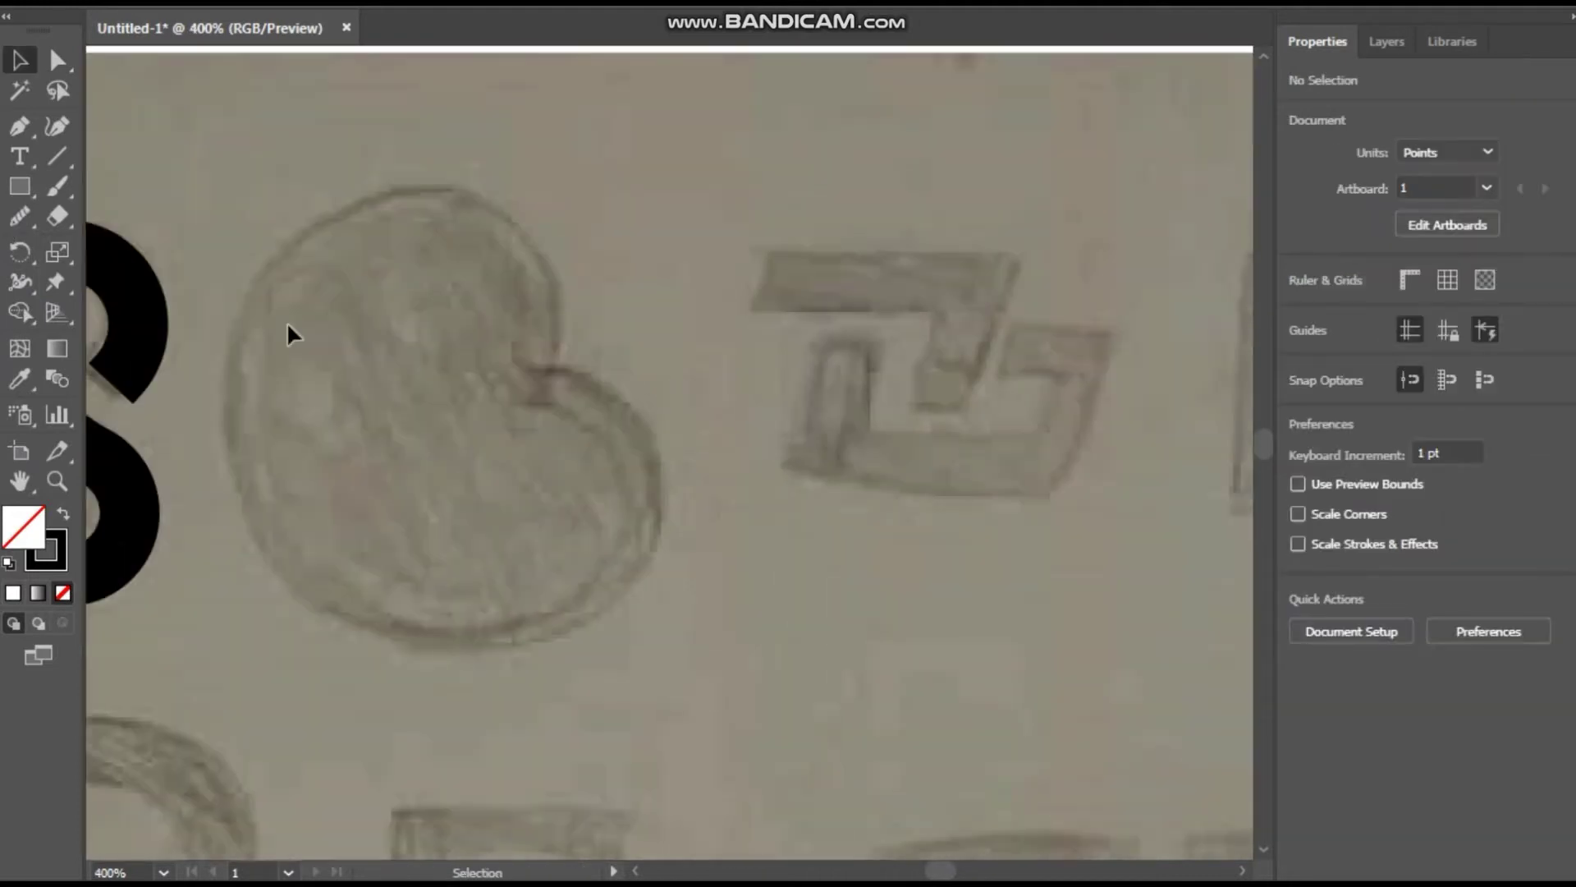
key("l")
mouse_move(283, 194)
left_mouse_down()
mouse_move(616, 535)
mouse_move(669, 624)
mouse_move(658, 644)
left_mouse_up()
Step: Duplicate the circle at 84.75 pt and position circles over the lower and upper lobes
key("v")
left_click_drag(448, 431, 447, 526)
left_click_drag(481, 475, 454, 495)
left_click_drag(655, 320, 588, 366)
mouse_move(492, 545)
left_mouse_down()
mouse_move(563, 482)
mouse_move(761, 675)
mouse_move(204, 137)
left_mouse_up()
left_click(465, 334)
Step: Switch the circles to outlines only and fit the large circle over the heart
key("shift+x")
mouse_move(580, 184)
left_mouse_down()
mouse_move(534, 184)
mouse_move(658, 559)
mouse_move(677, 672)
mouse_move(714, 679)
left_mouse_up()
left_click_drag(714, 158, 732, 159)
key("ctrl+a")
scroll(760, 320, "left", 2)
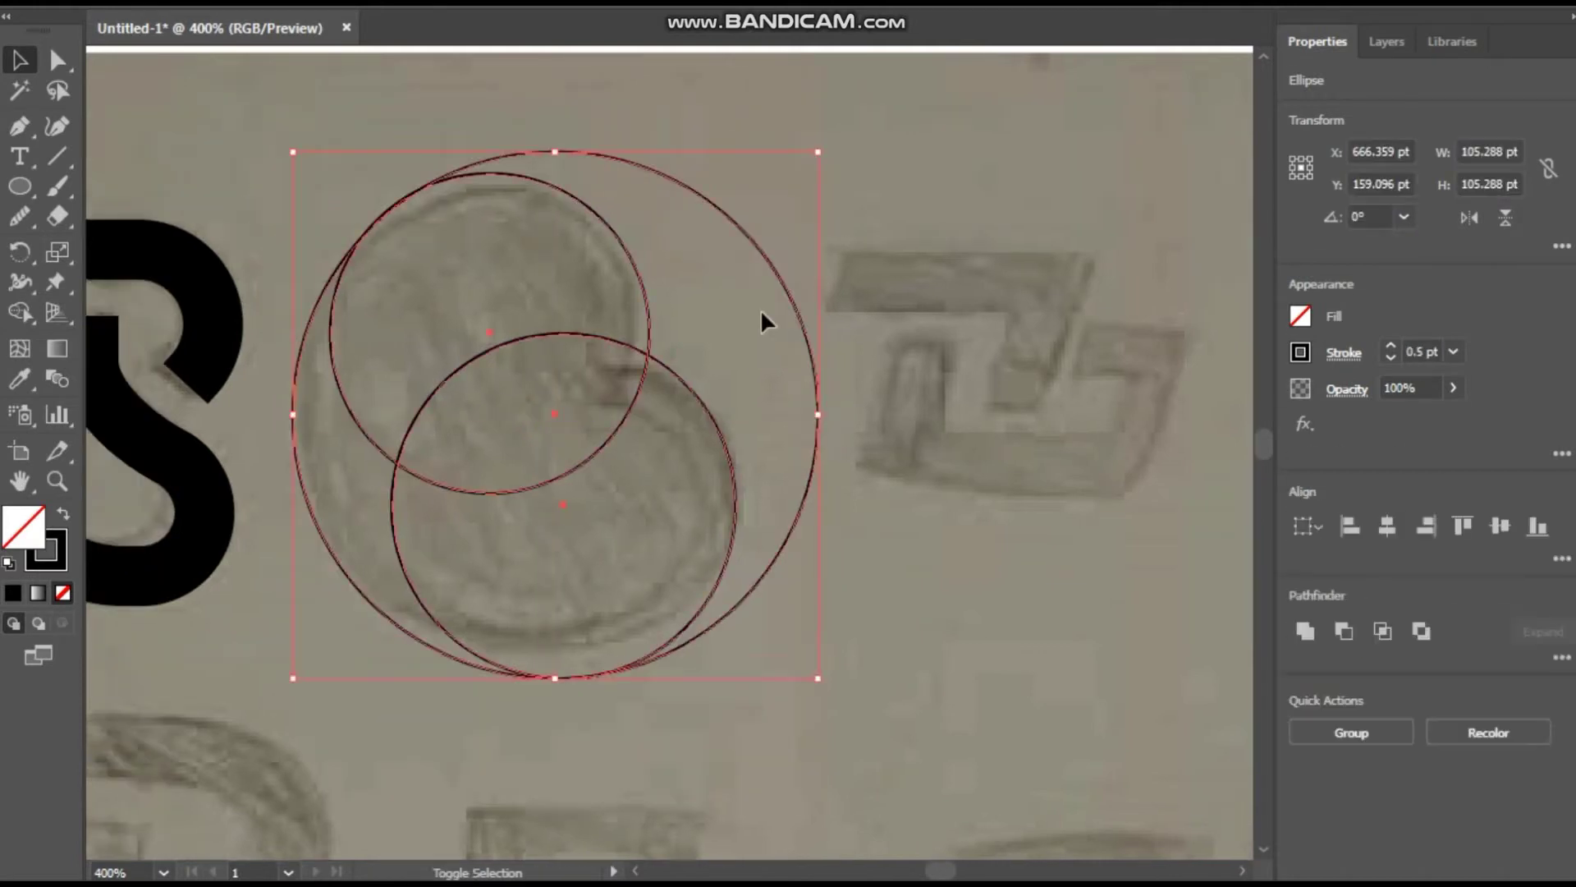
Step: Merge the two small circles into one heart shape with Shape Builder
key("shift+m")
left_click_drag(499, 297, 429, 229)
key("ctrl+shift+a")
key("ctrl+1")
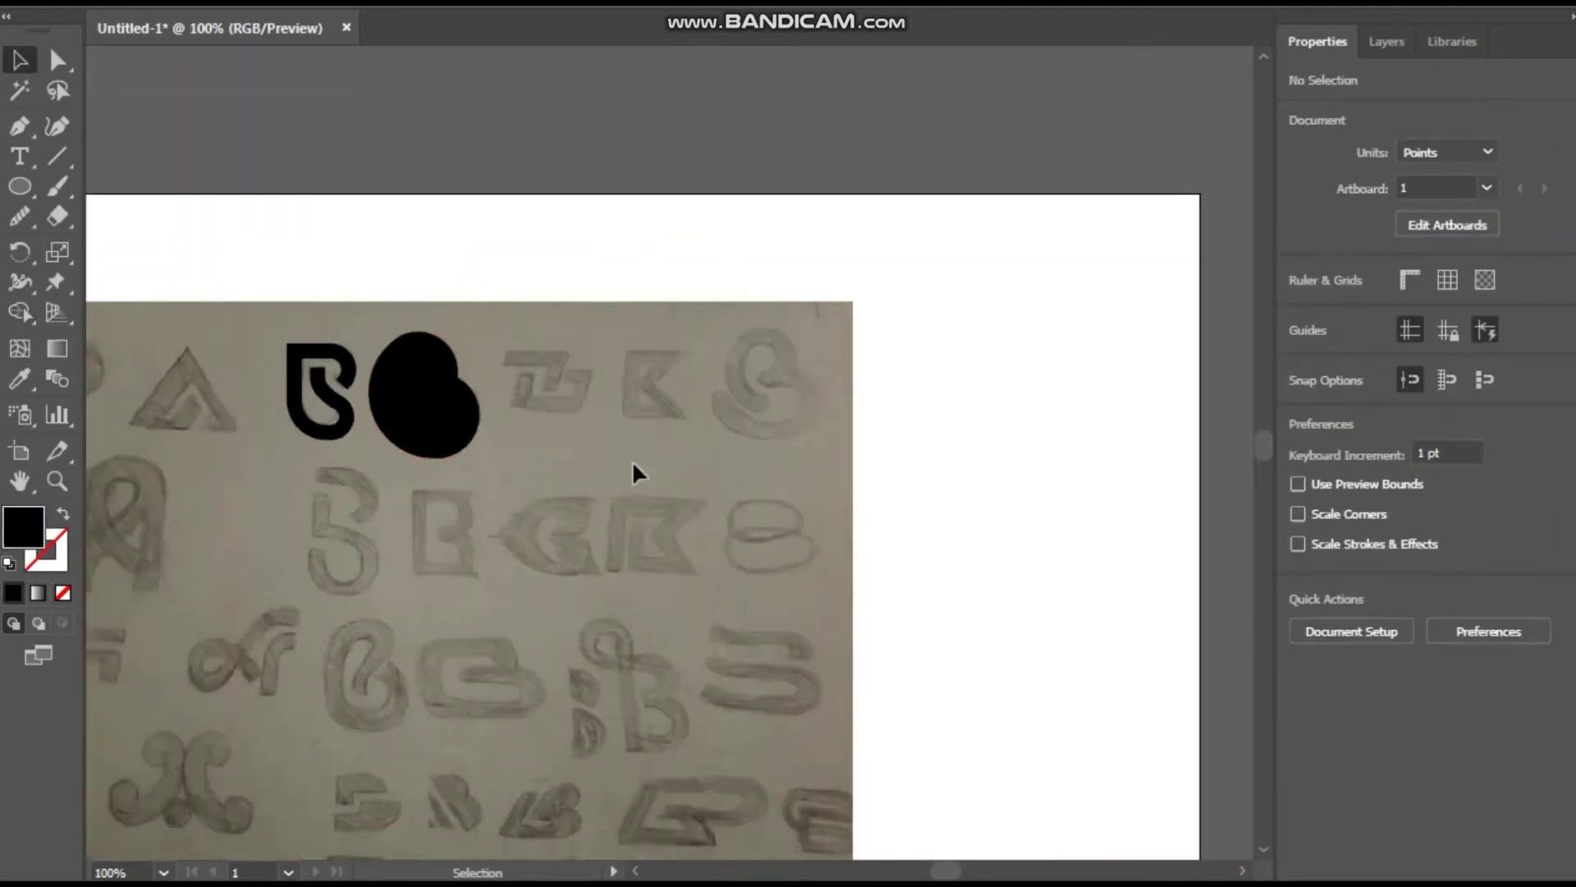
scroll(603, 330, "up", 1)
Step: Pen-trace the zigzag mark as an upper L-shaped stroke and a lower stepped stroke
scroll(604, 330, "up", 3)
key("p")
left_click(289, 375)
left_click(503, 376)
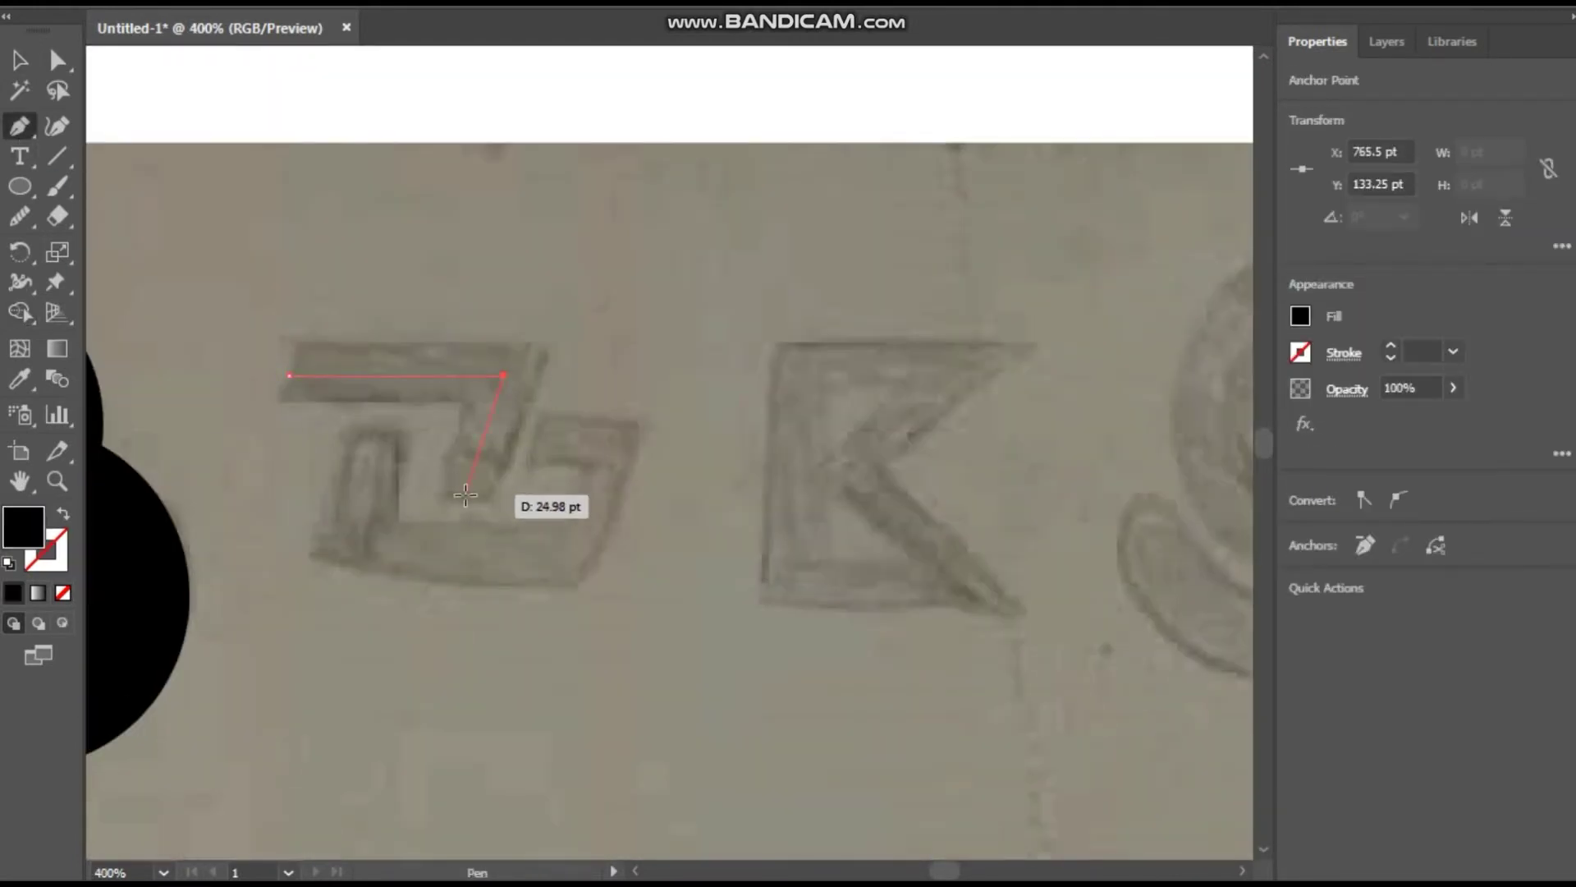
left_click(504, 487)
left_click(367, 486, "ctrl")
left_click(371, 437)
left_click(371, 570)
left_click(600, 570)
left_click(599, 448)
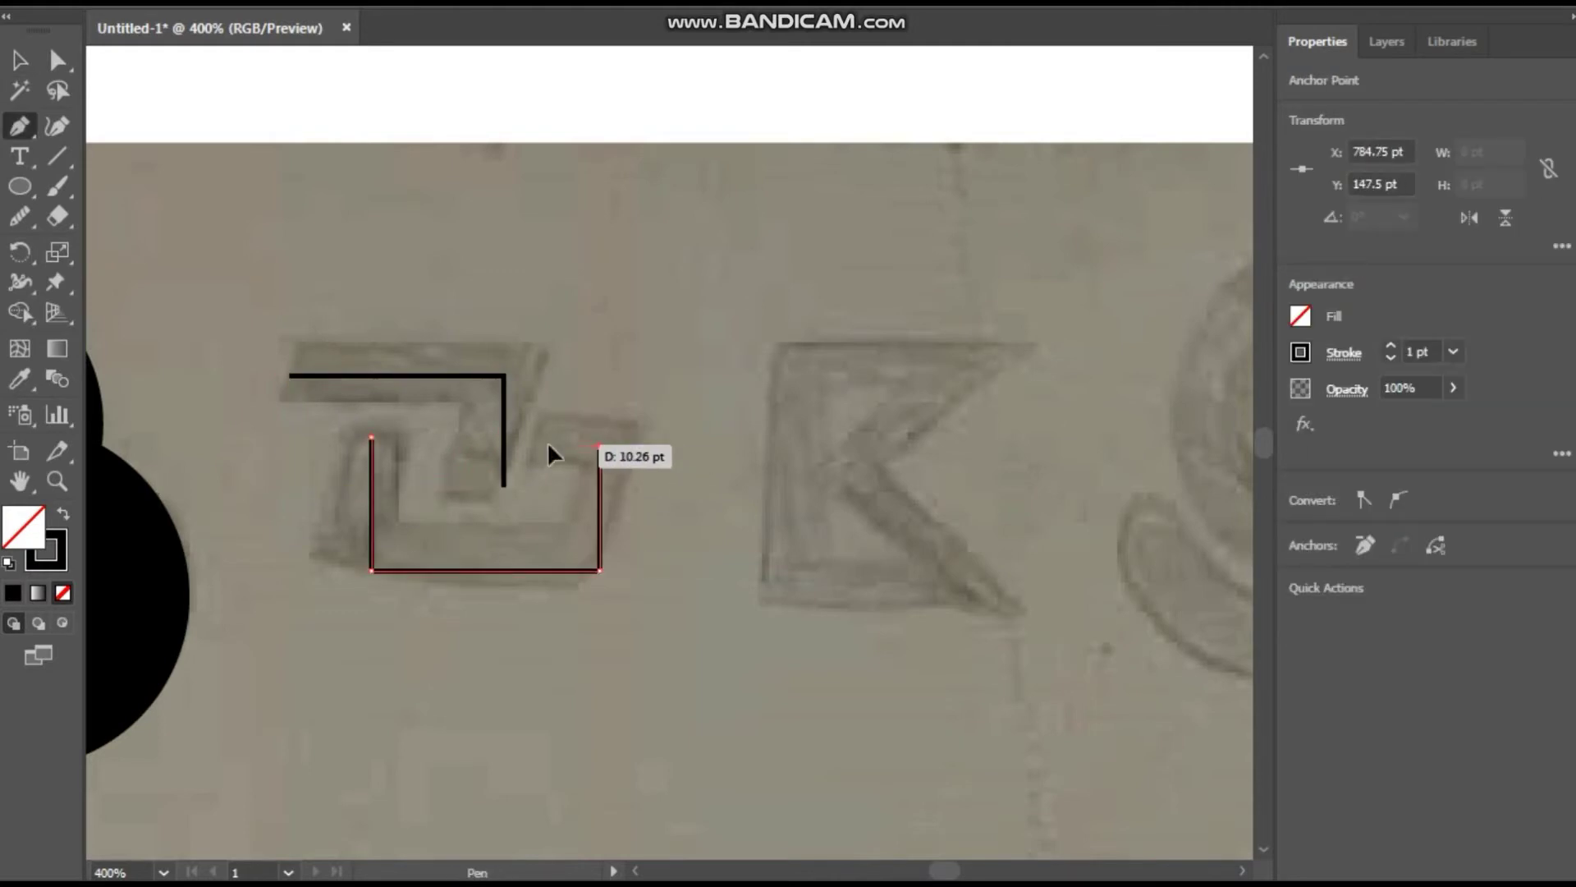
Step: Thicken both traced strokes into black bars
key("ctrl+a")
left_click(1391, 345)
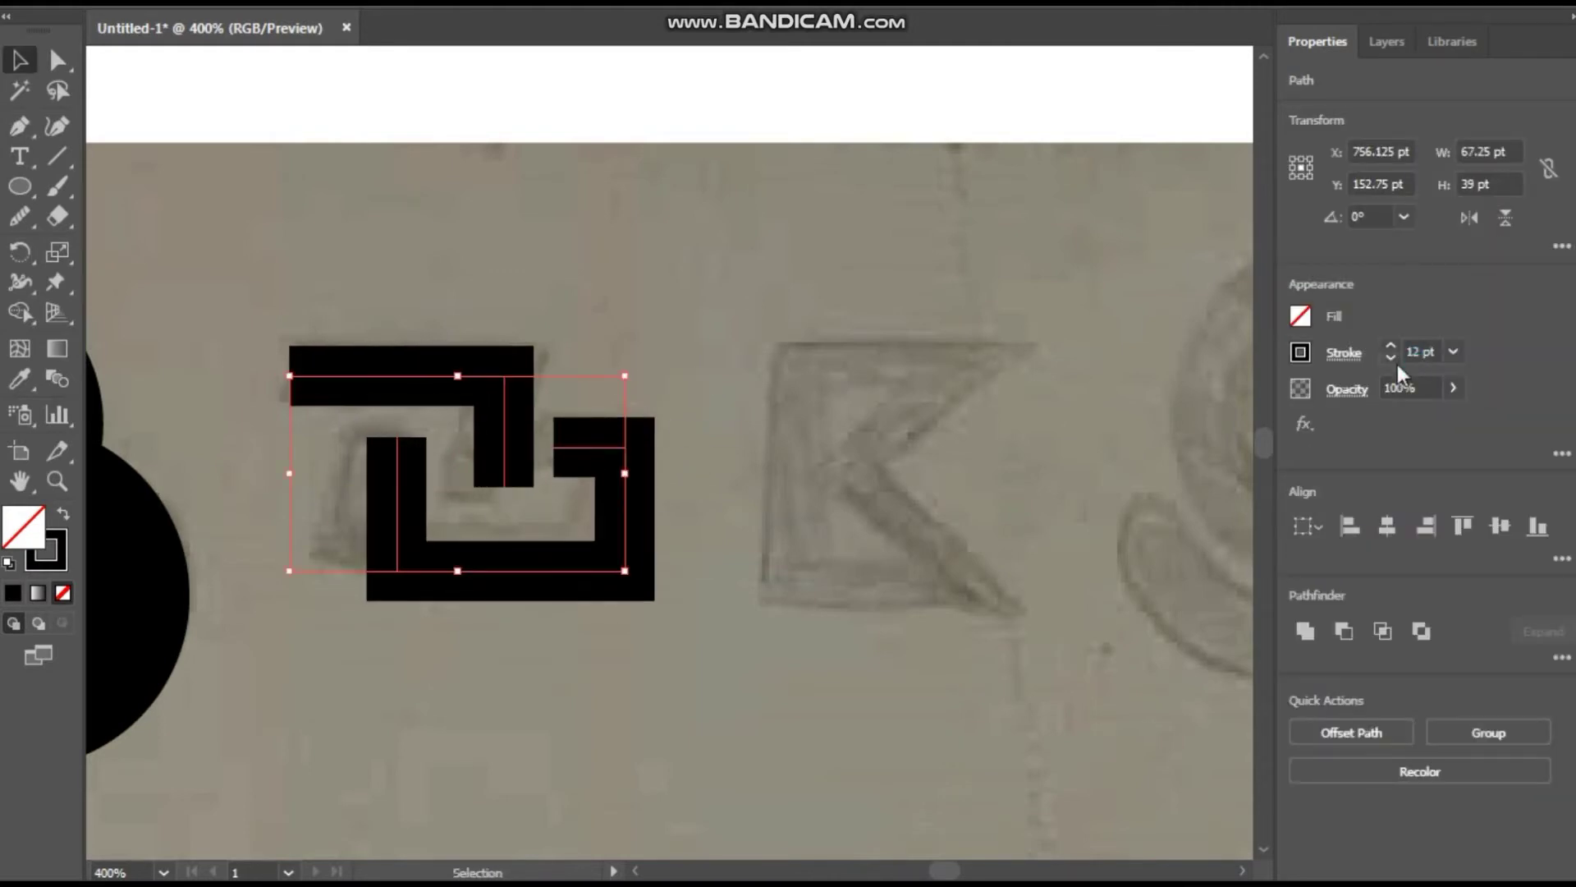
key("ctrl+shift+a")
left_click(412, 561)
left_click(332, 481)
scroll(333, 460, "up", 1)
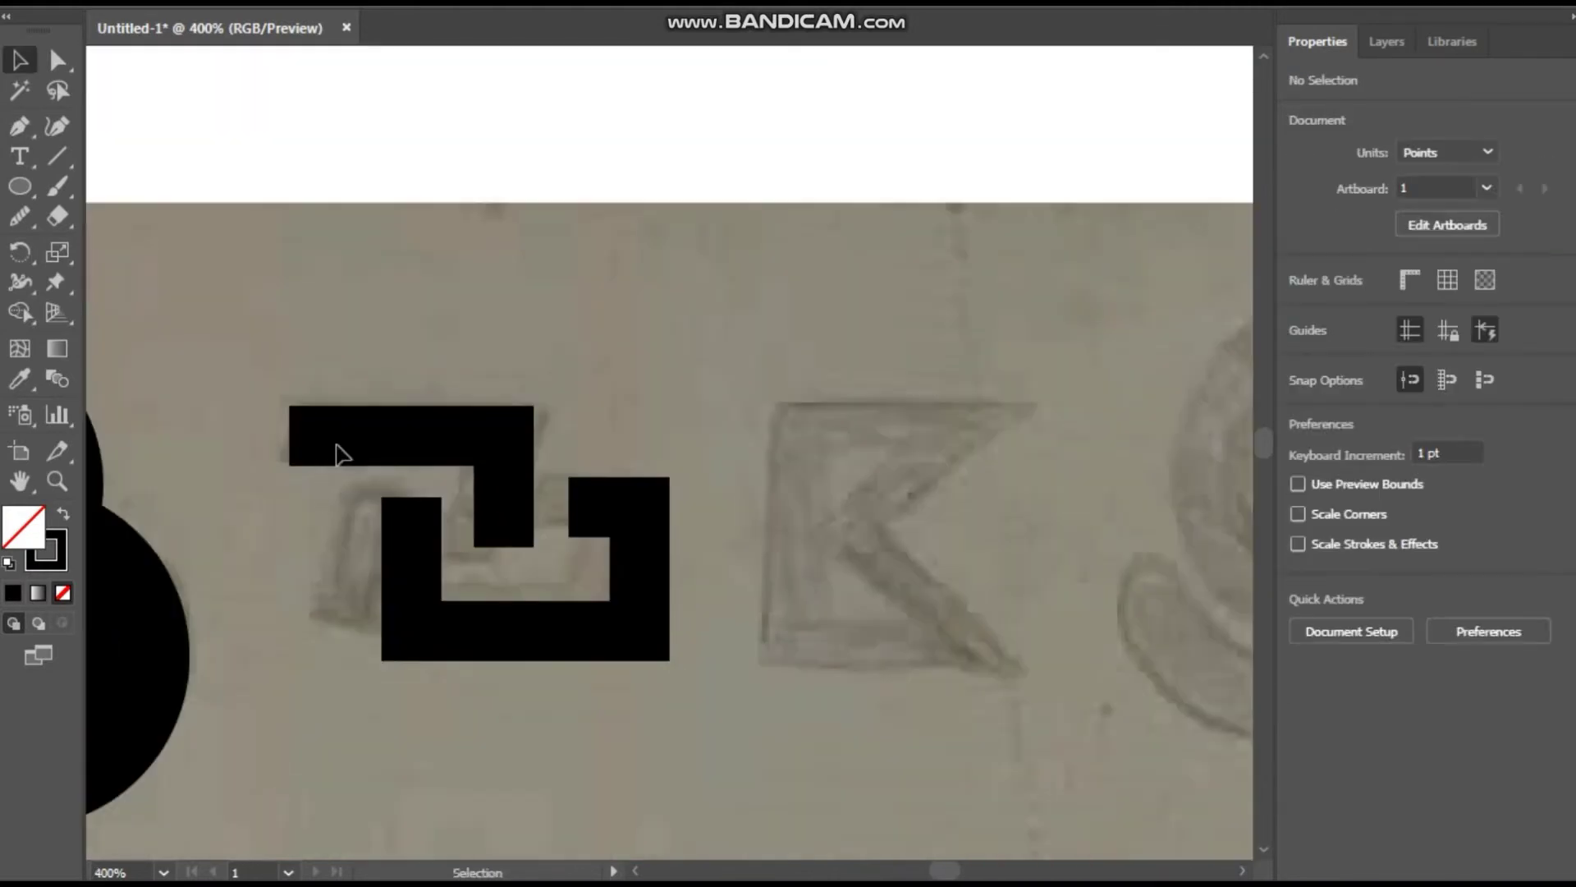
Step: Try a 15° shear on both strokes, then cancel it
key("ctrl+a")
right_click(493, 475)
mouse_move(675, 337)
left_click(808, 462)
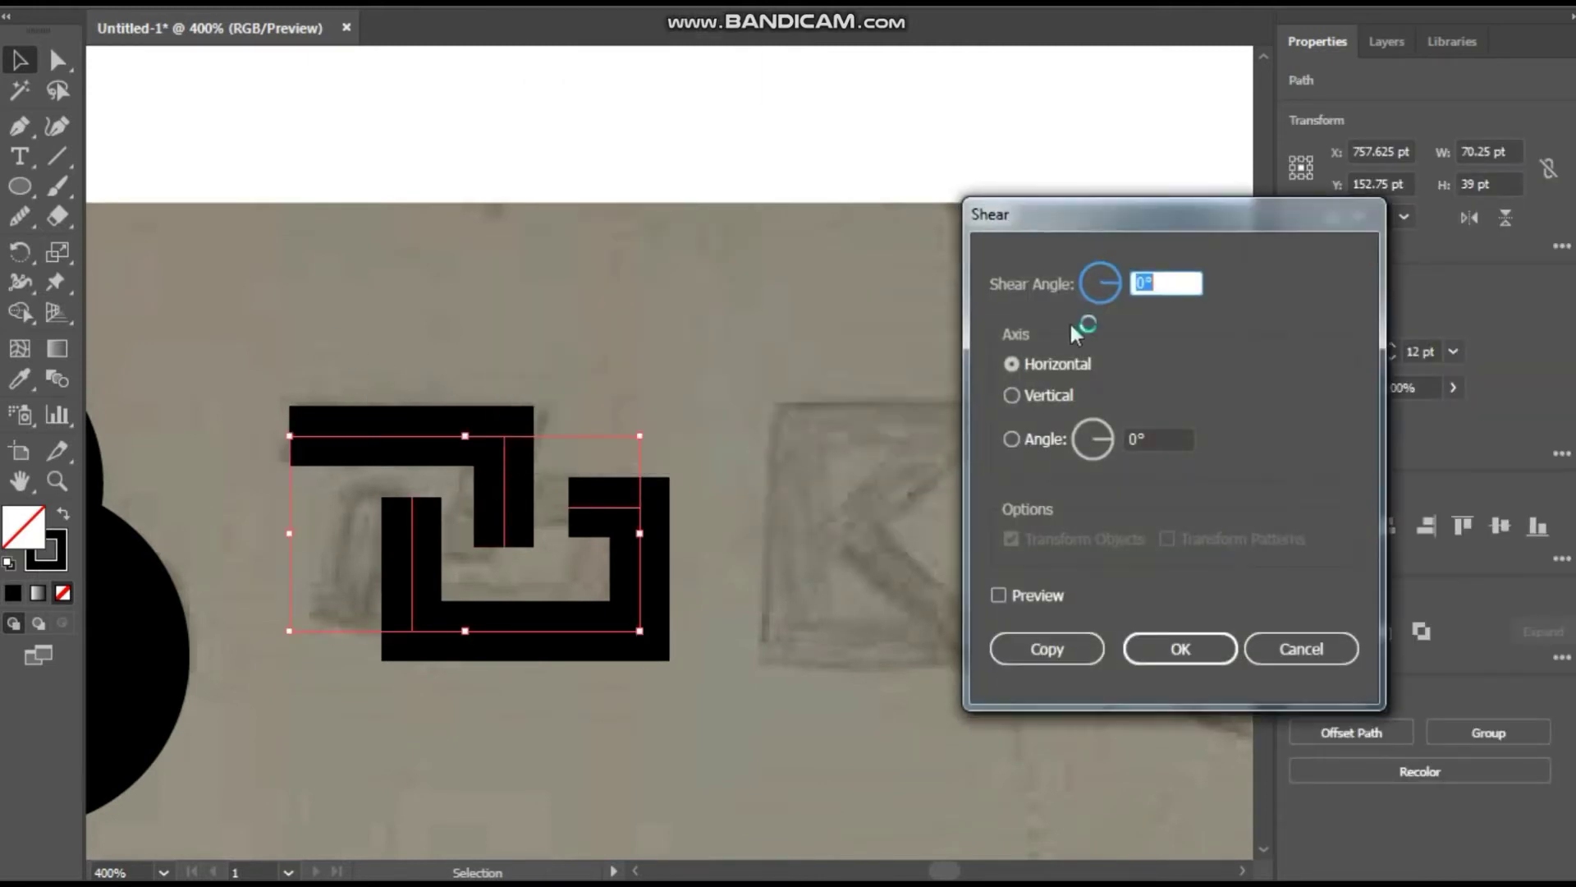
type("15")
key("Escape")
left_click(1232, 70)
Step: Group the mark's pieces and shear the group by 17 degrees
key("ctrl+a")
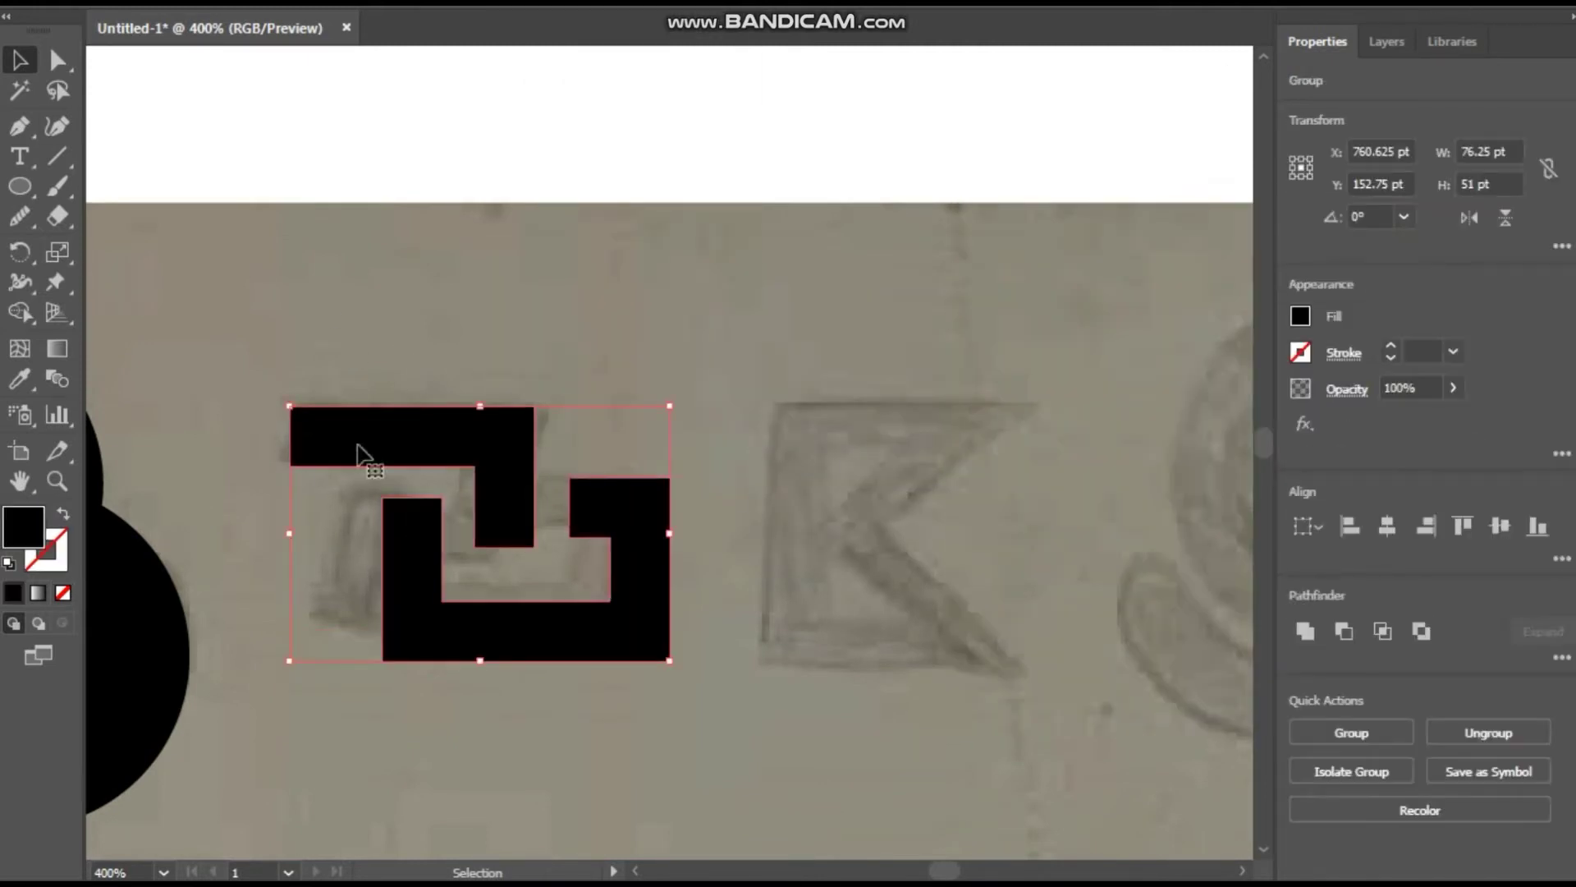
right_click(420, 443)
left_click(739, 814)
left_click(1119, 286)
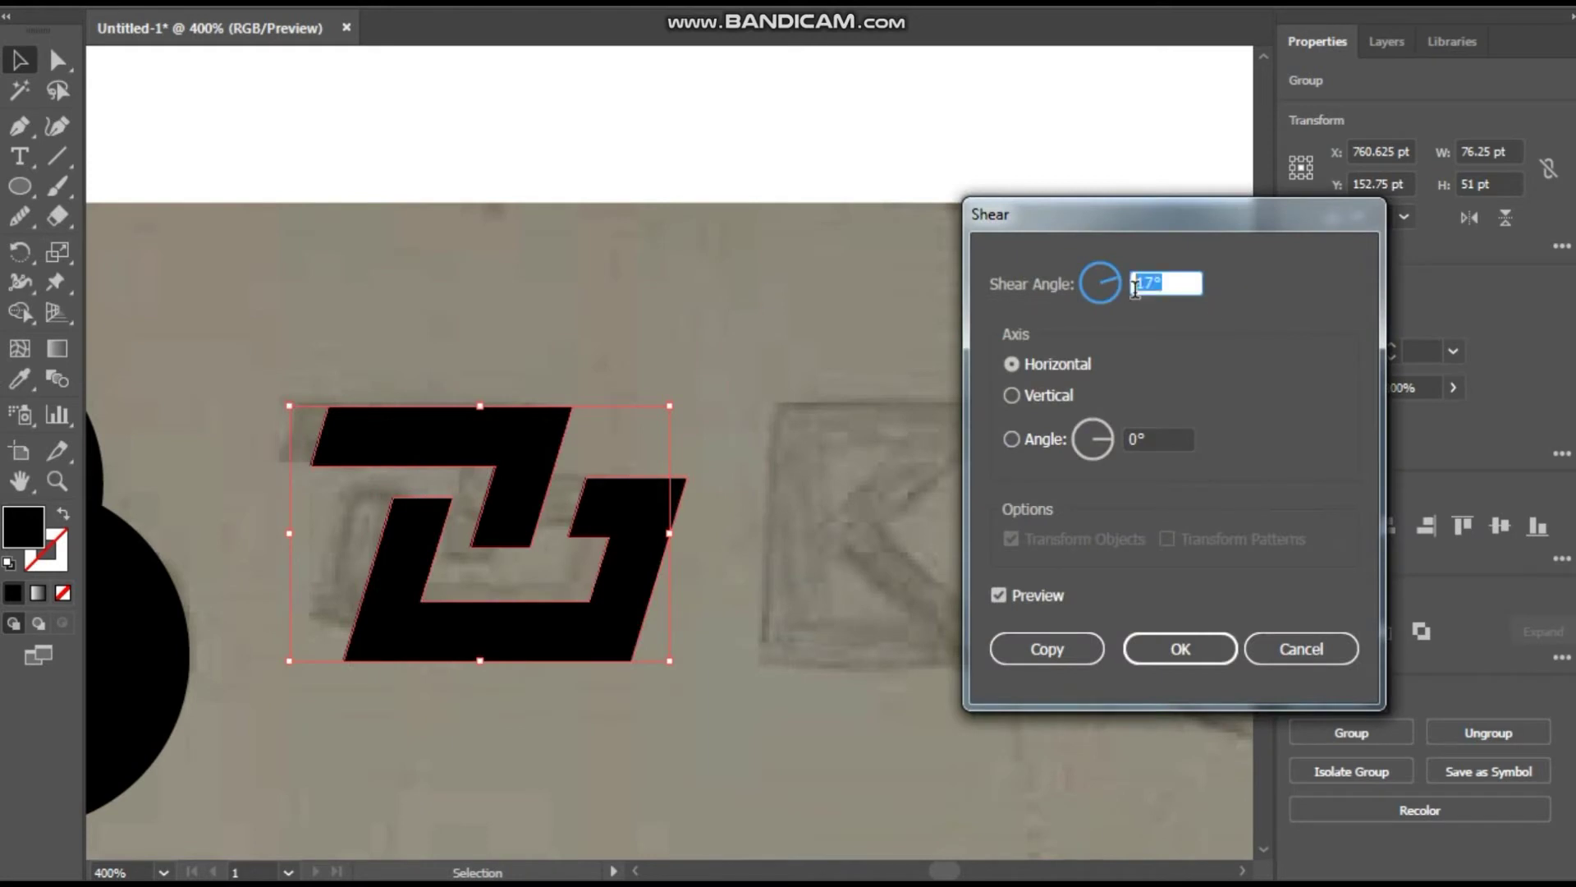
key("Return")
left_click(704, 353)
scroll(704, 353, "up", 2)
Step: Pen-trace the K sketch as a closed, stroke-only outline
key("p")
left_click(406, 621)
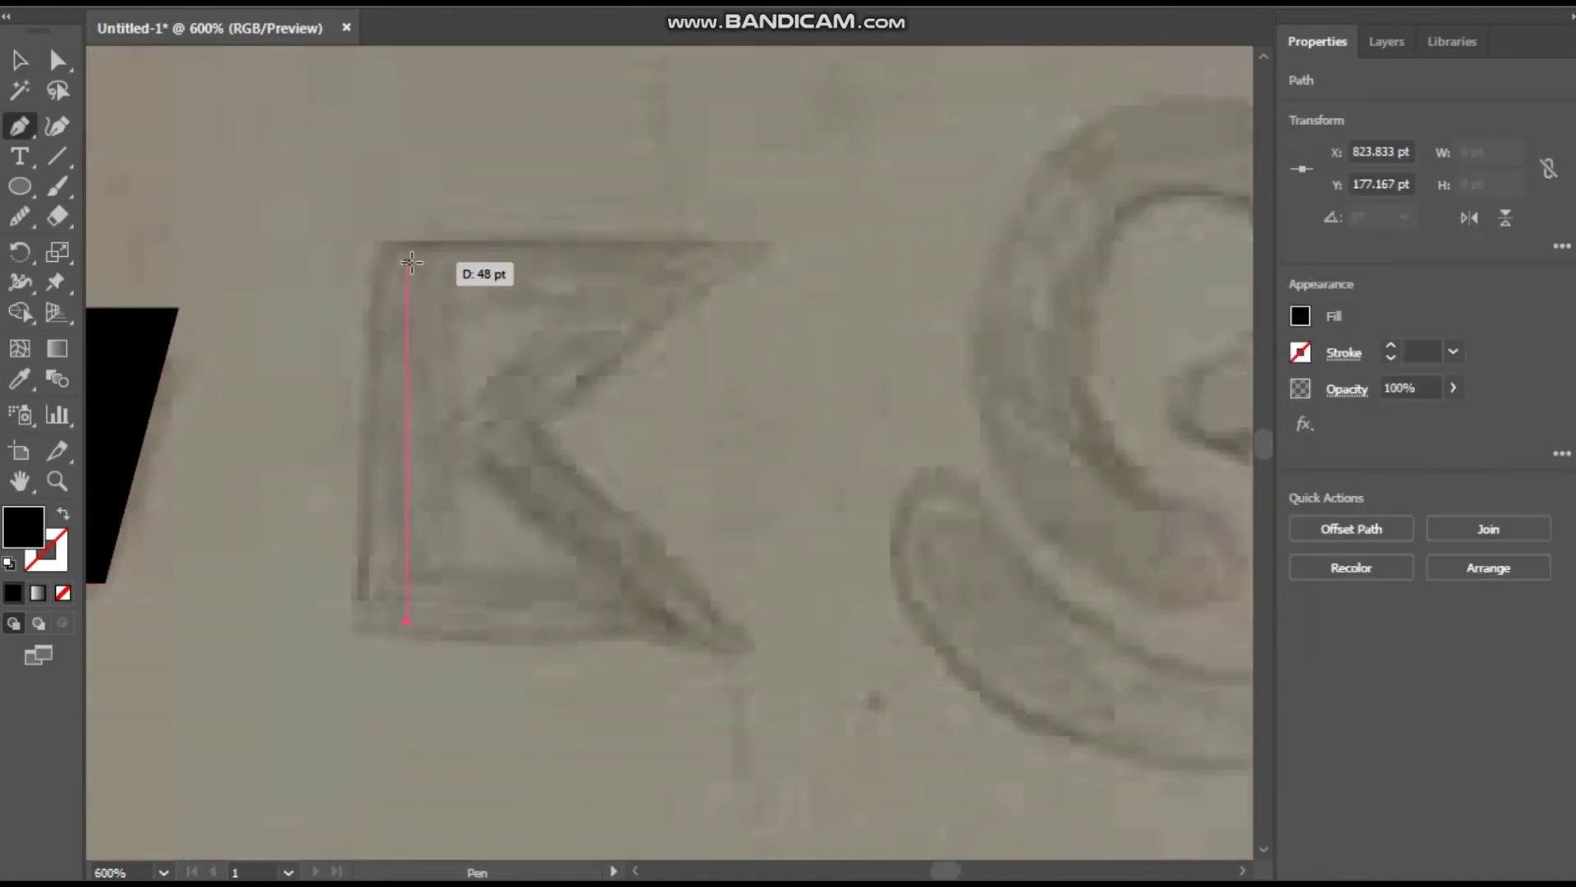
left_click(407, 262)
left_click(723, 262)
key("shift+x")
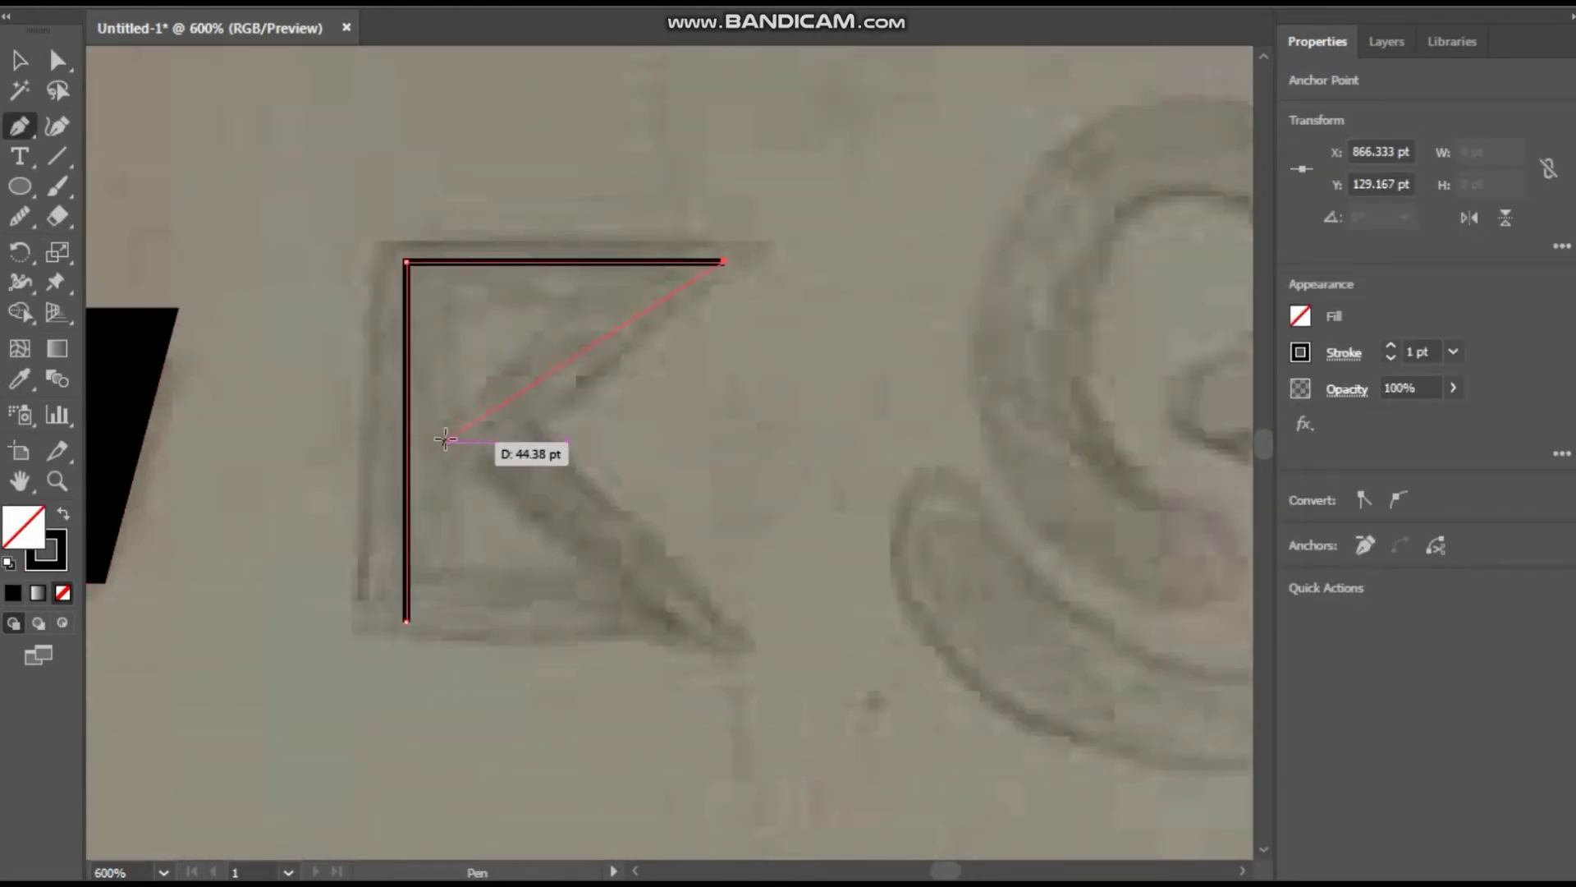
left_click(454, 441)
left_click(724, 622)
left_click(407, 621)
key("v")
left_click(1391, 346)
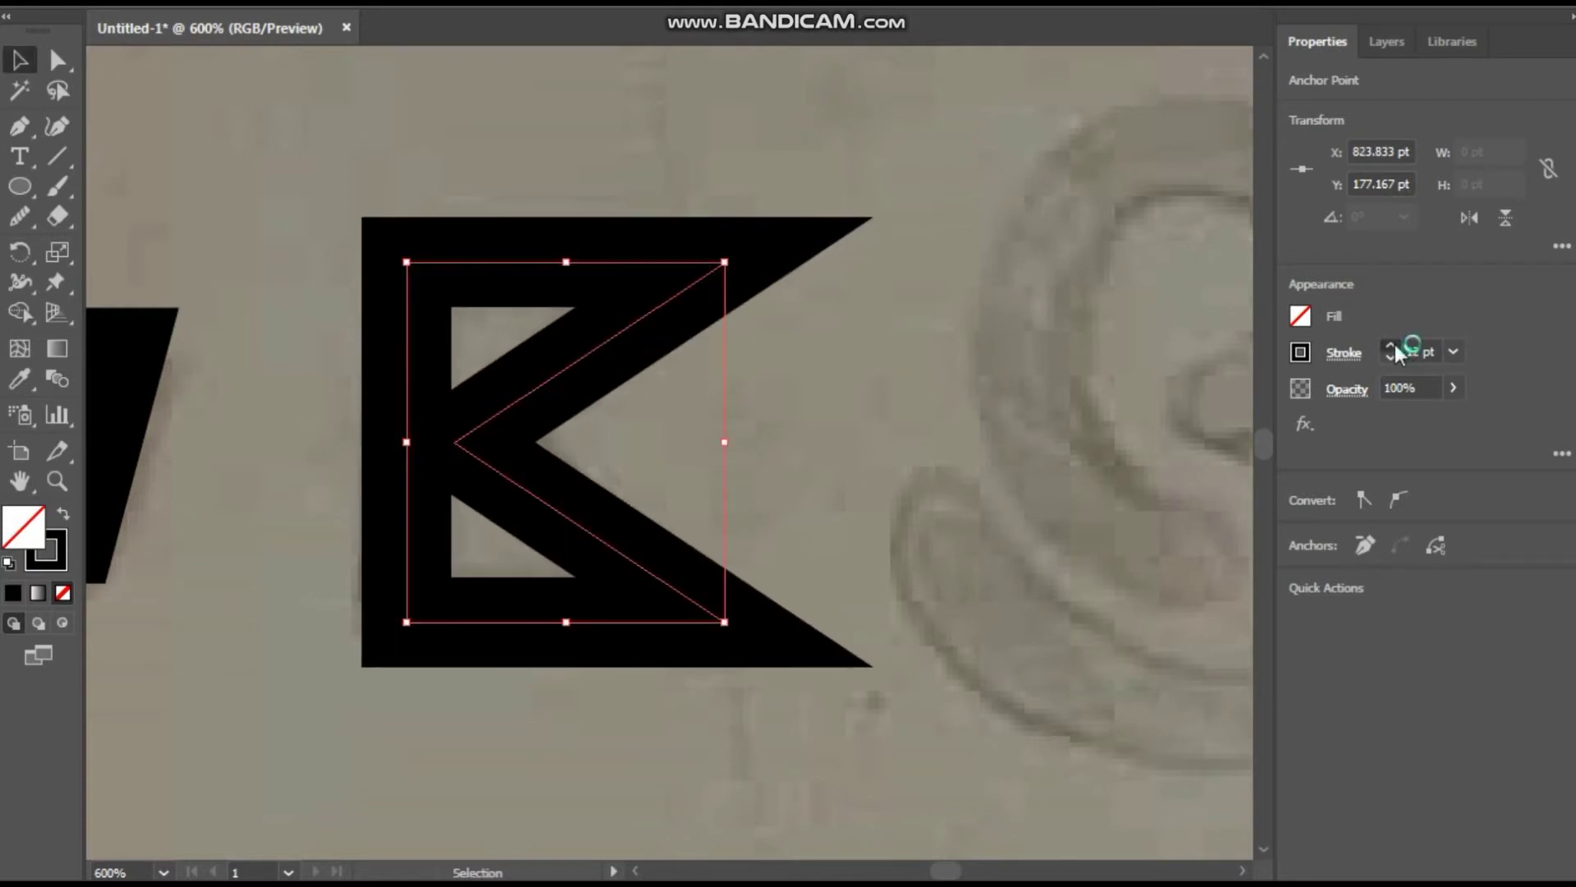
Step: Set the K's stroke to 8 pt and try inside and outside stroke alignment
left_click(1391, 359)
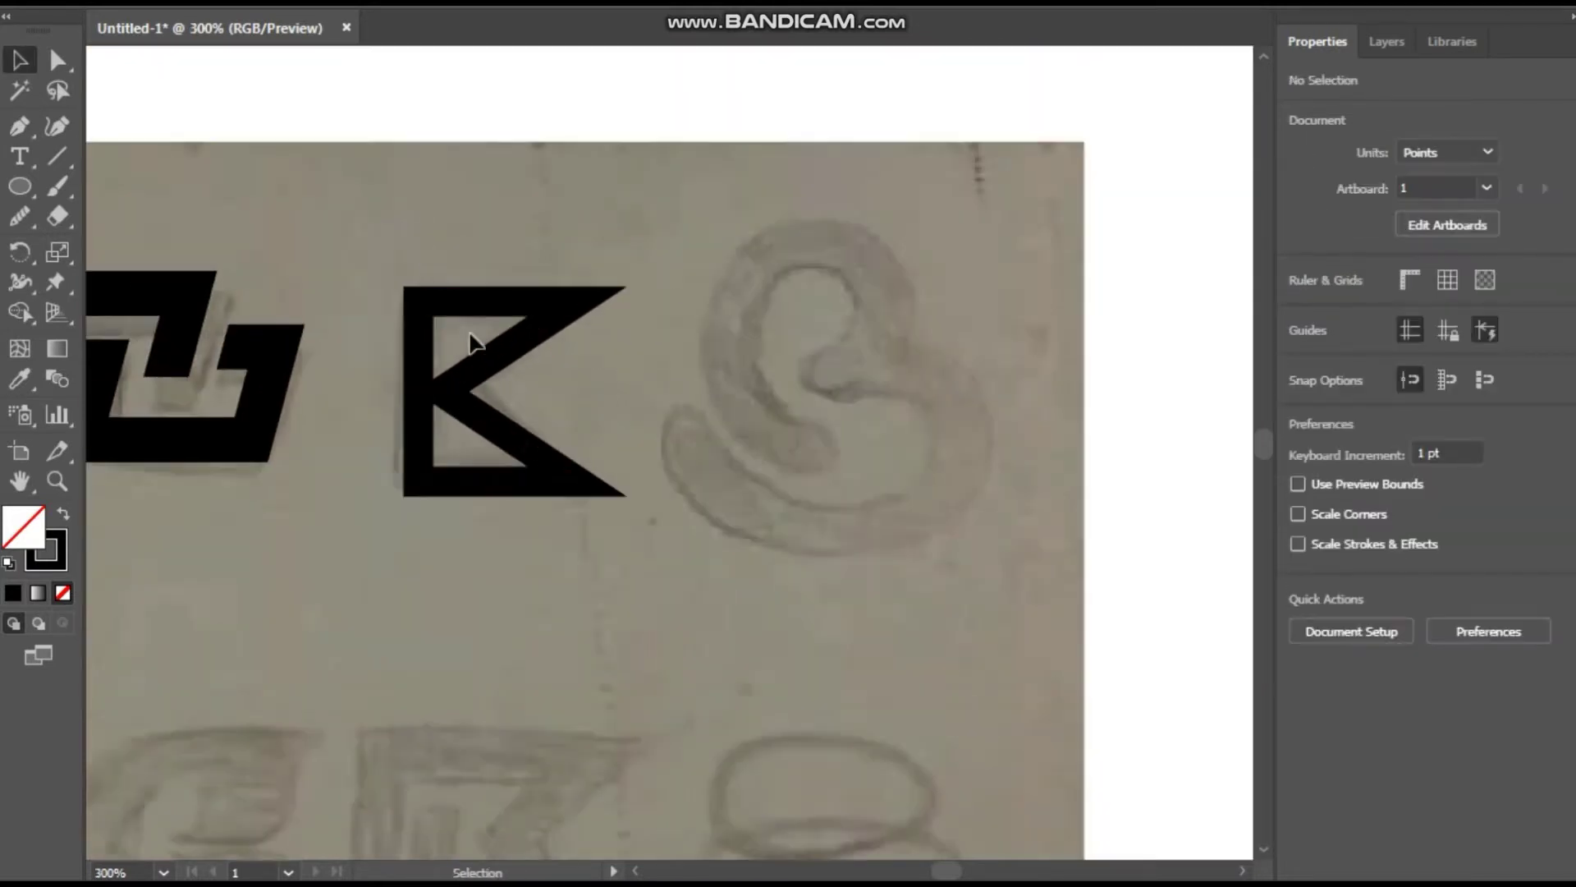
left_click(1344, 353)
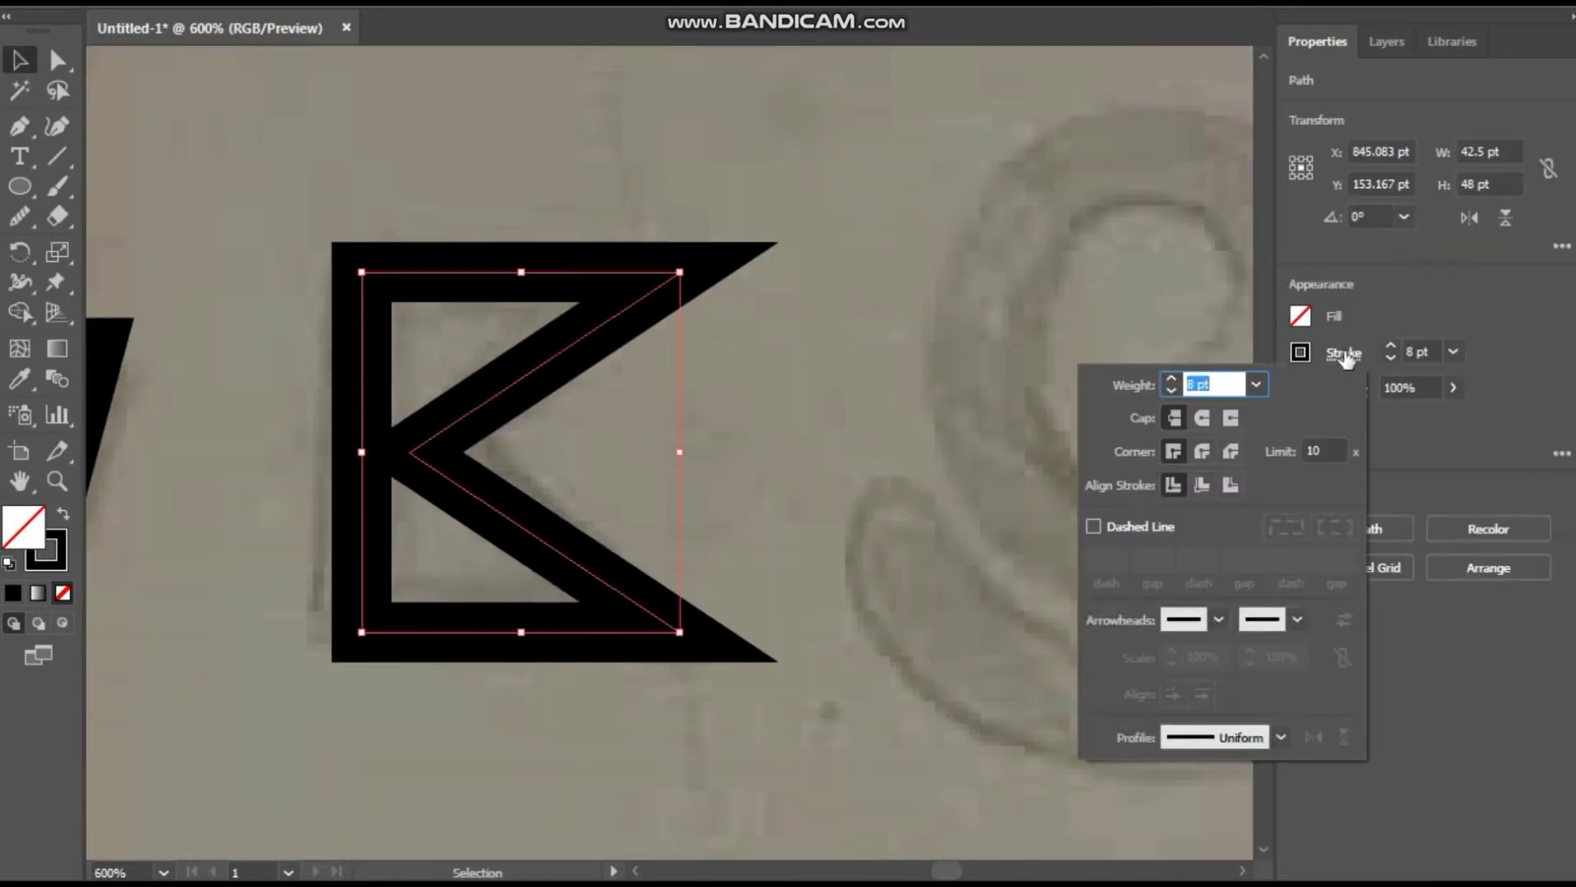
left_click(1202, 484)
left_click(1202, 484)
left_click(1391, 358)
left_click(1391, 358)
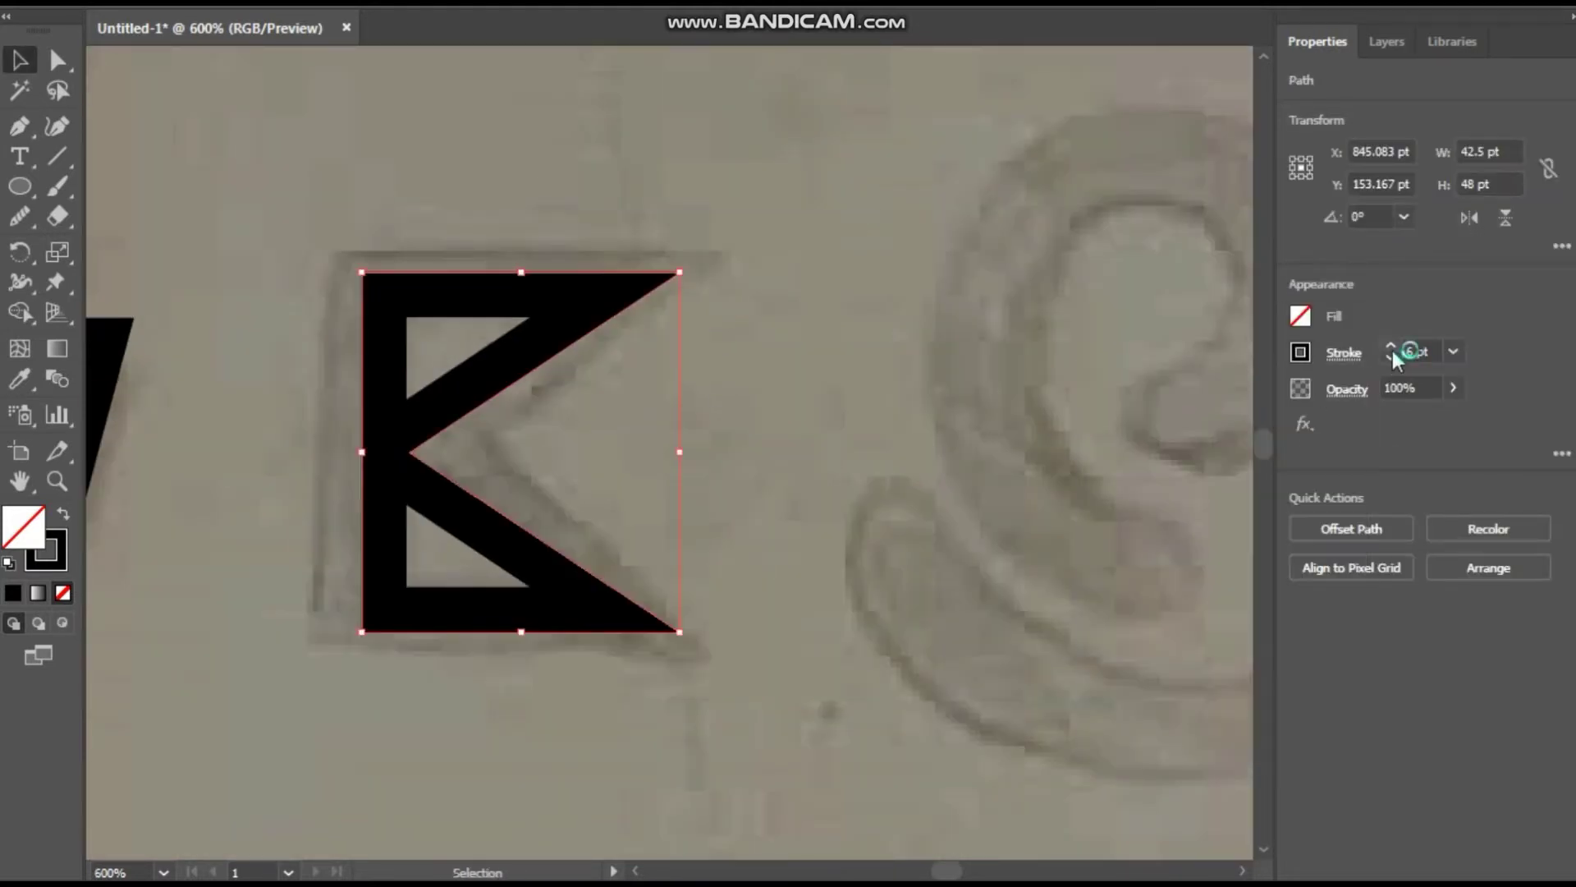
Step: Reselect the K and raise its stroke weight to match the sketch
key("a")
left_click(415, 452)
key("v")
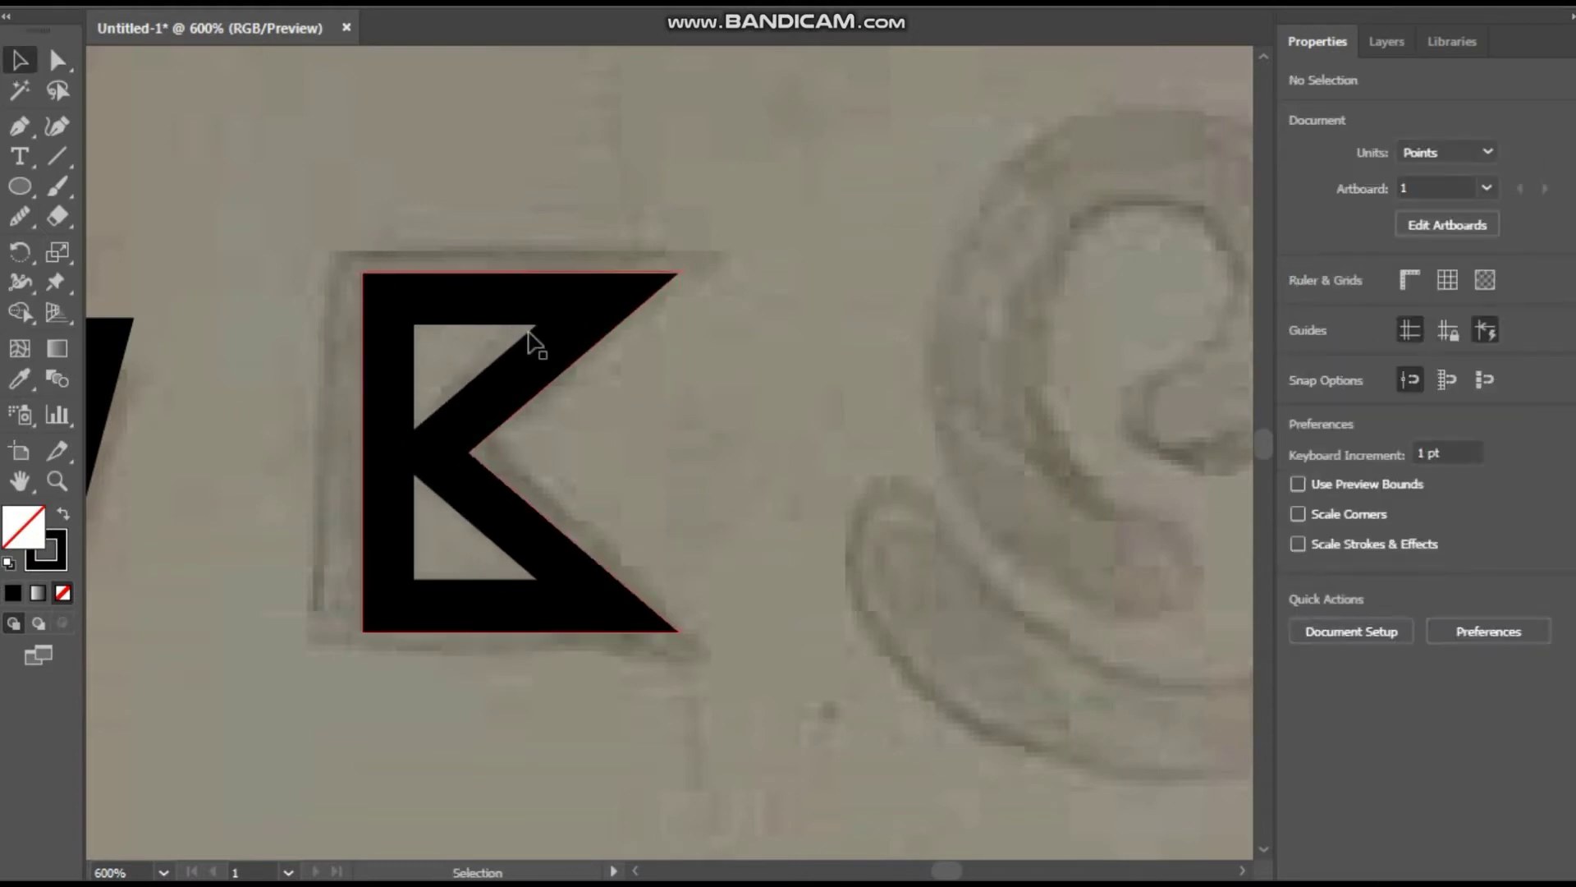
left_click(534, 341)
left_click(1390, 345)
Step: Pen-trace the curly B sketch as an open curved path from its top loop to its left end
key("ctrl+shift+a")
key("ctrl+minus")
key("p")
left_click(677, 497)
left_click_drag(579, 301, 628, 160)
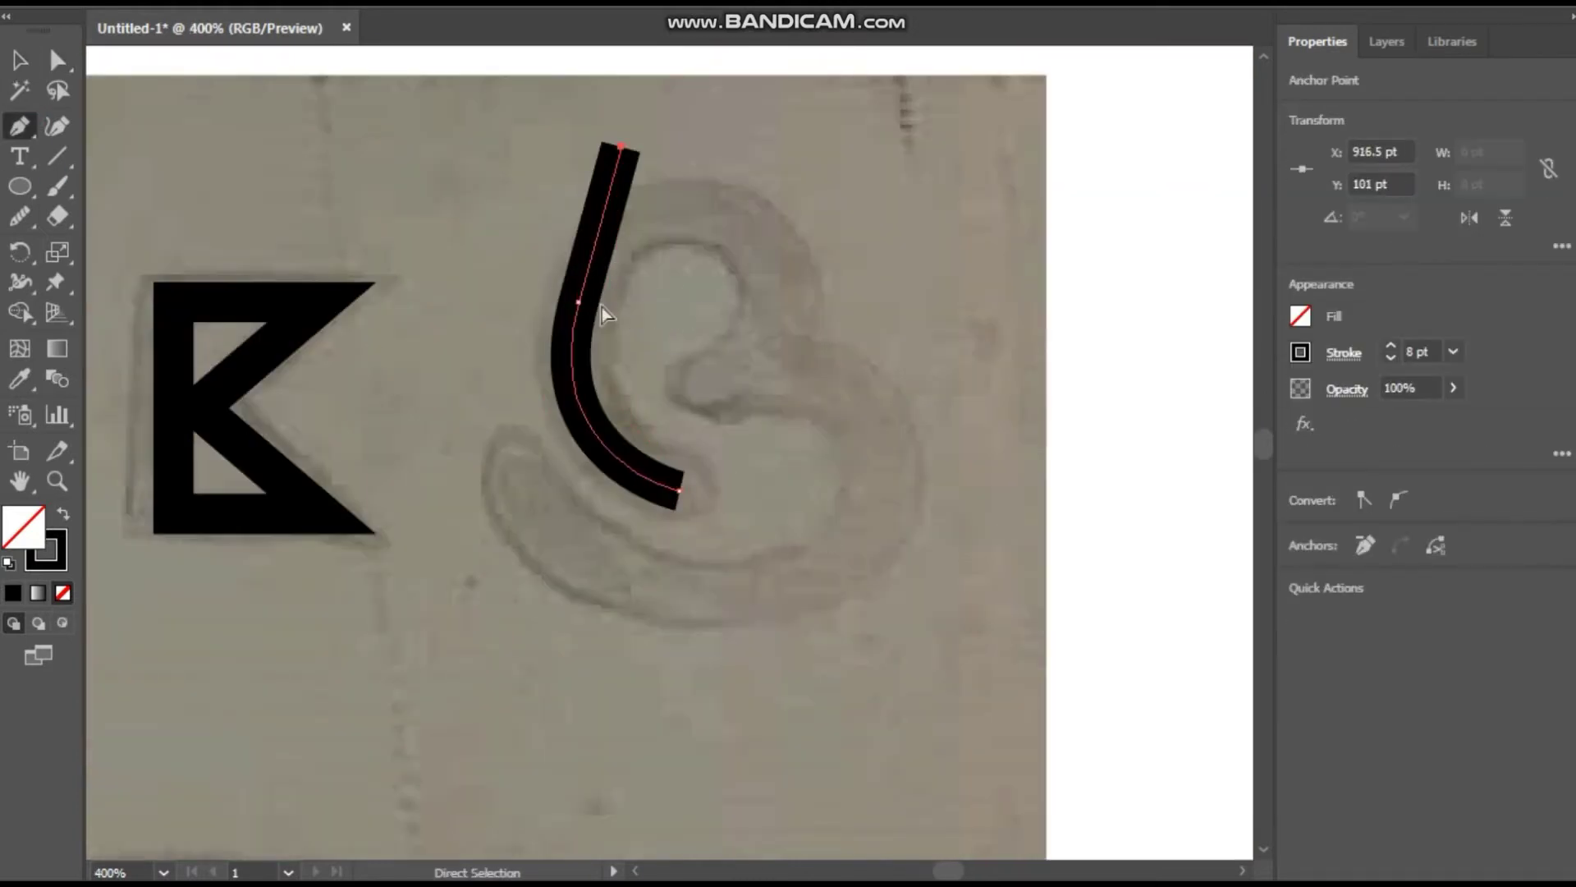
left_click_drag(740, 216, 897, 264)
left_click_drag(715, 376, 579, 460)
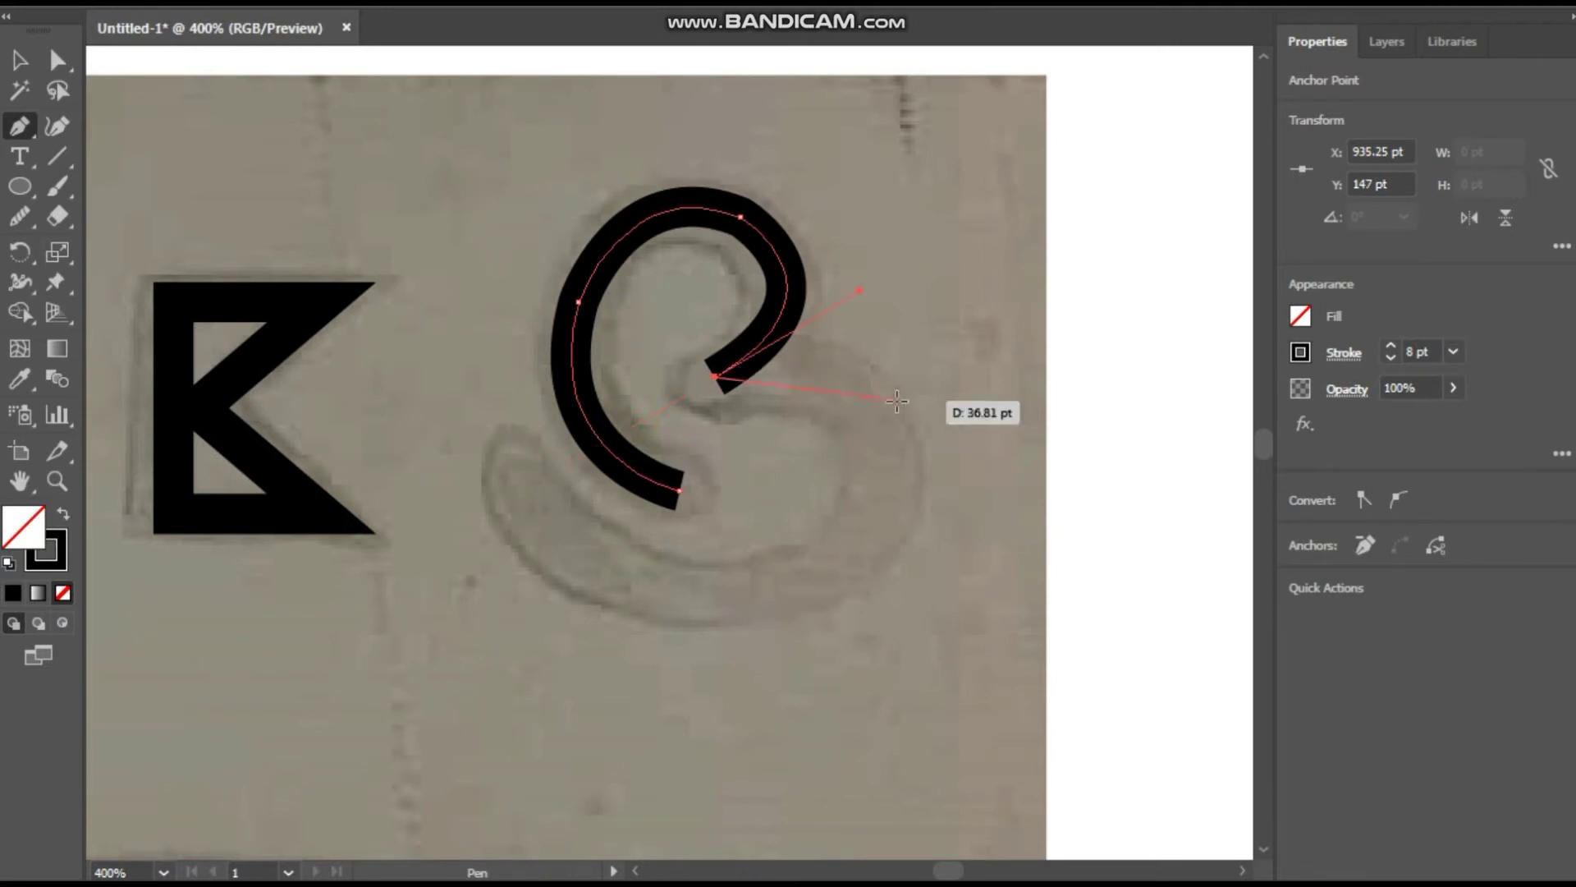
left_click_drag(779, 593, 612, 665)
left_click_drag(515, 468, 468, 293)
left_click(559, 648, "ctrl")
Step: Give the curly B a 14 pt stroke with round caps and round joins
key("a")
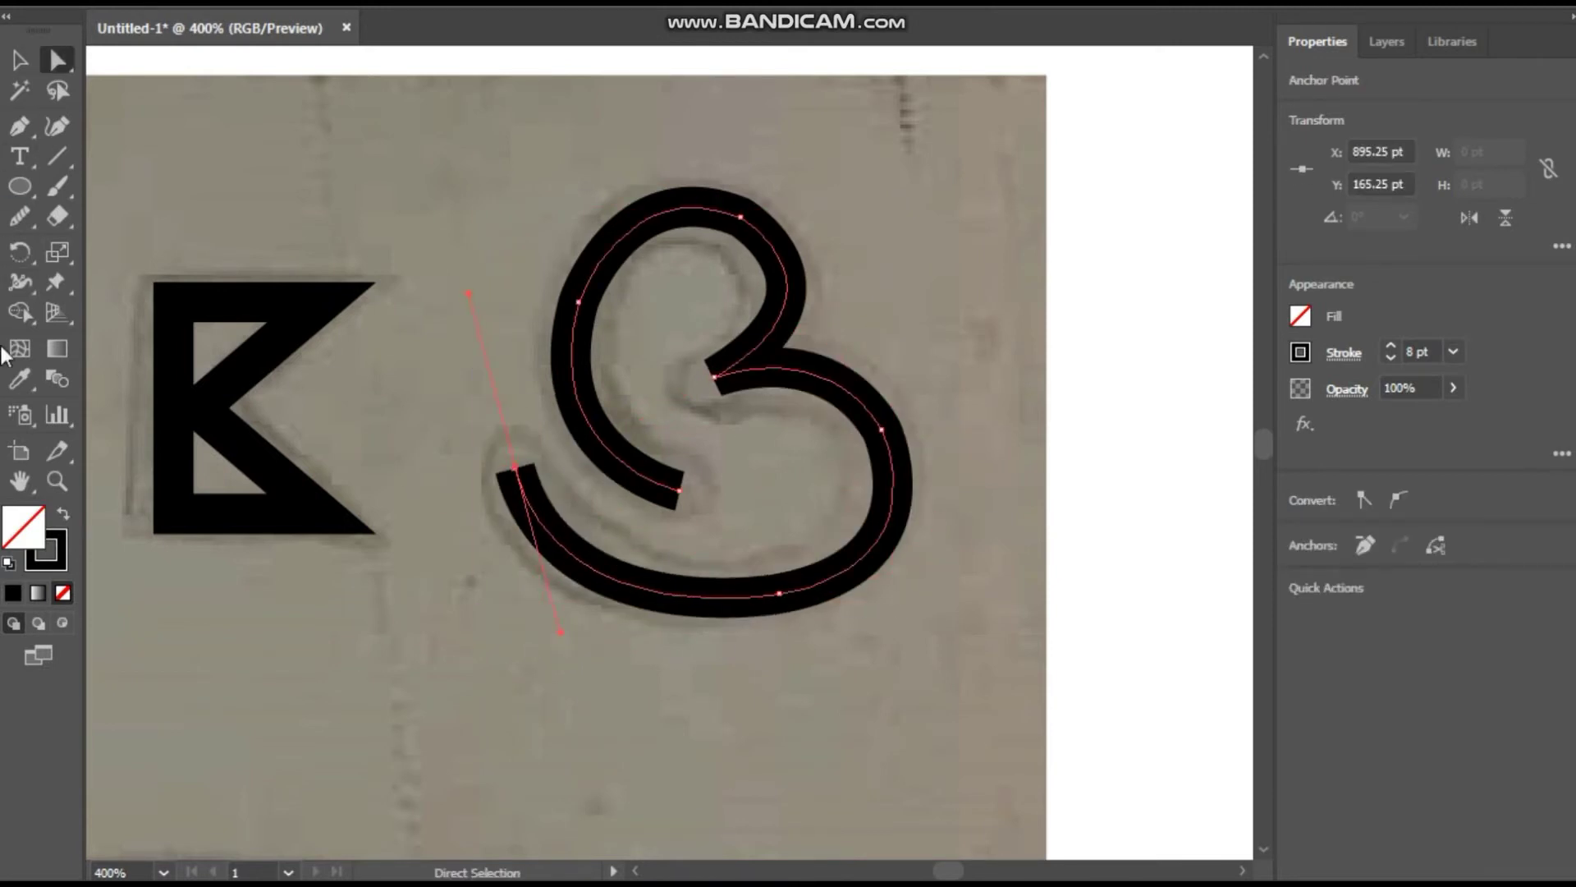
left_click(1390, 346)
key("v")
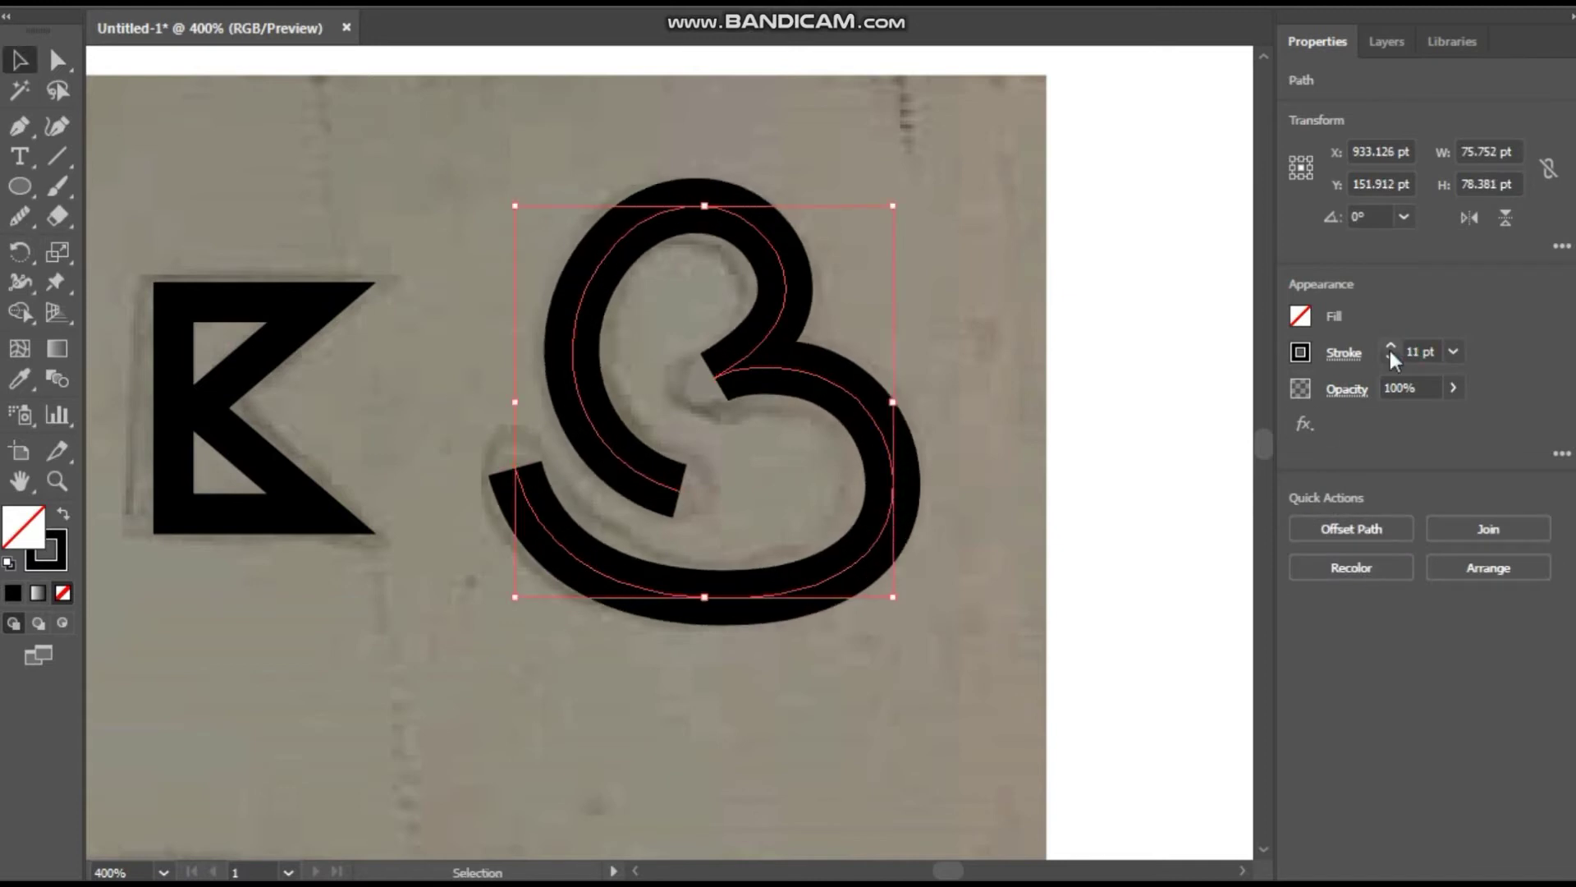
left_click(1390, 346)
left_click(1344, 352)
left_click(1200, 413)
Step: Nudge the B's left end and bottom curve onto the sketch, then deselect
left_click(1196, 454)
key("a")
left_click_drag(515, 468, 480, 450)
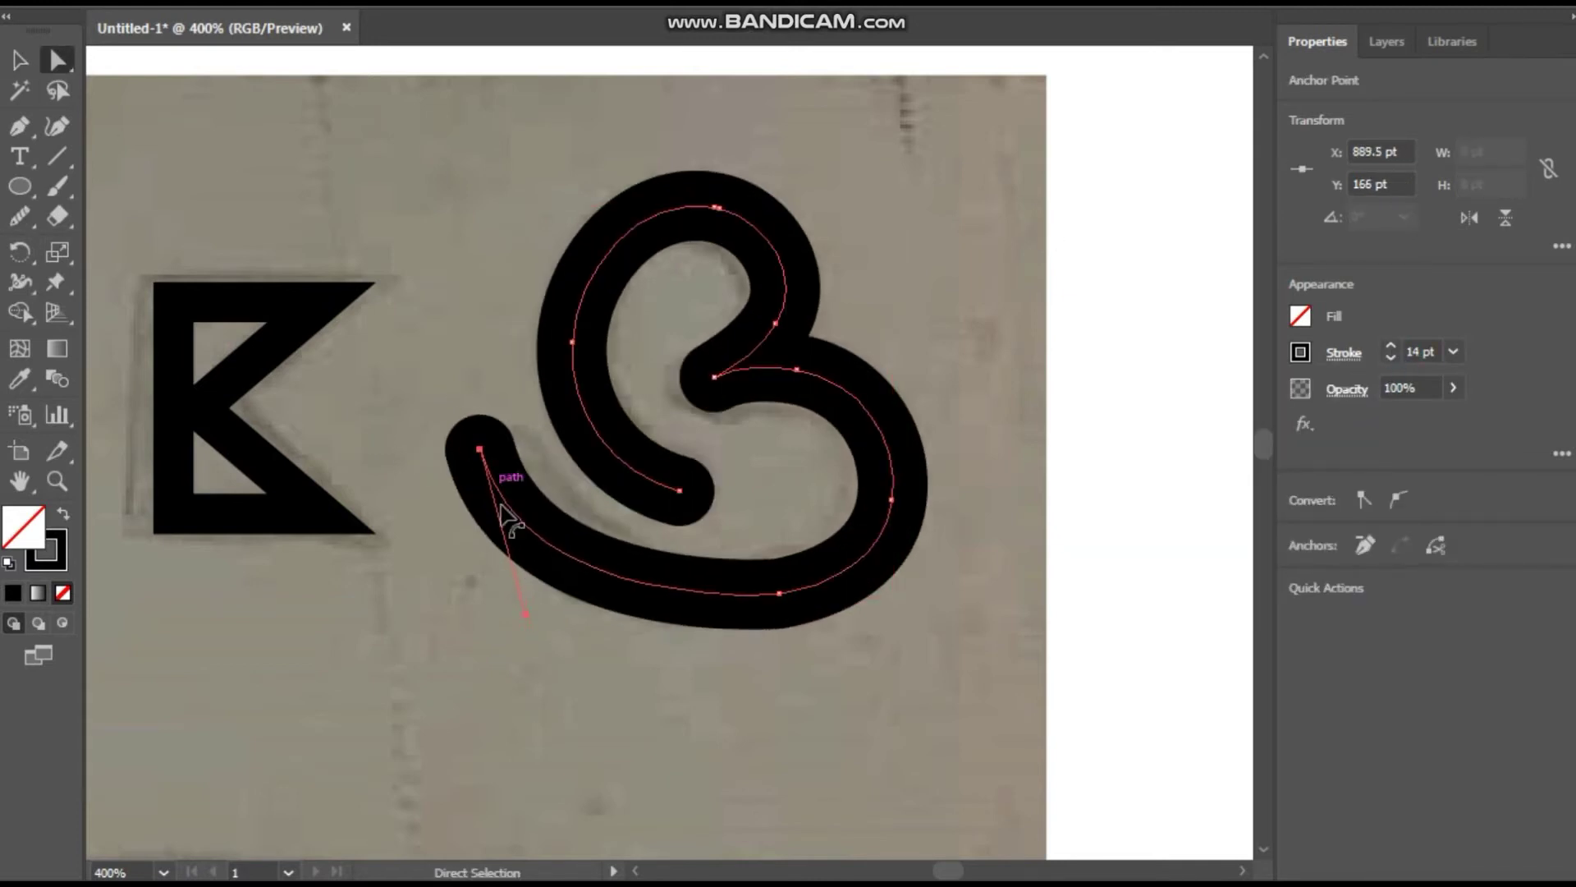
left_click_drag(525, 613, 540, 640)
left_click(868, 693)
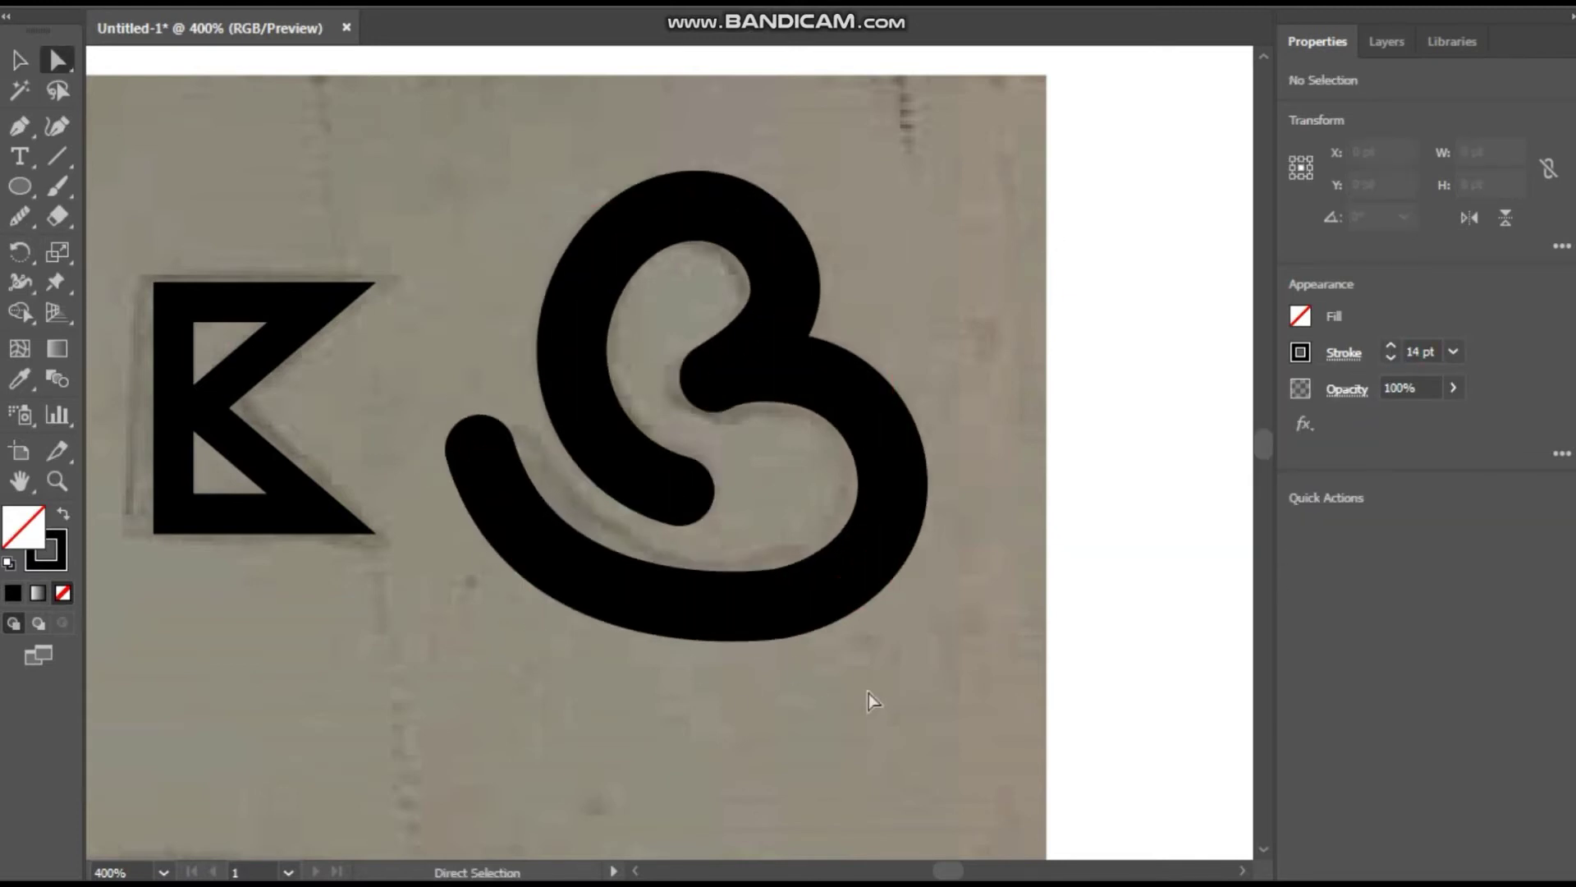
scroll(890, 741, "down", 5)
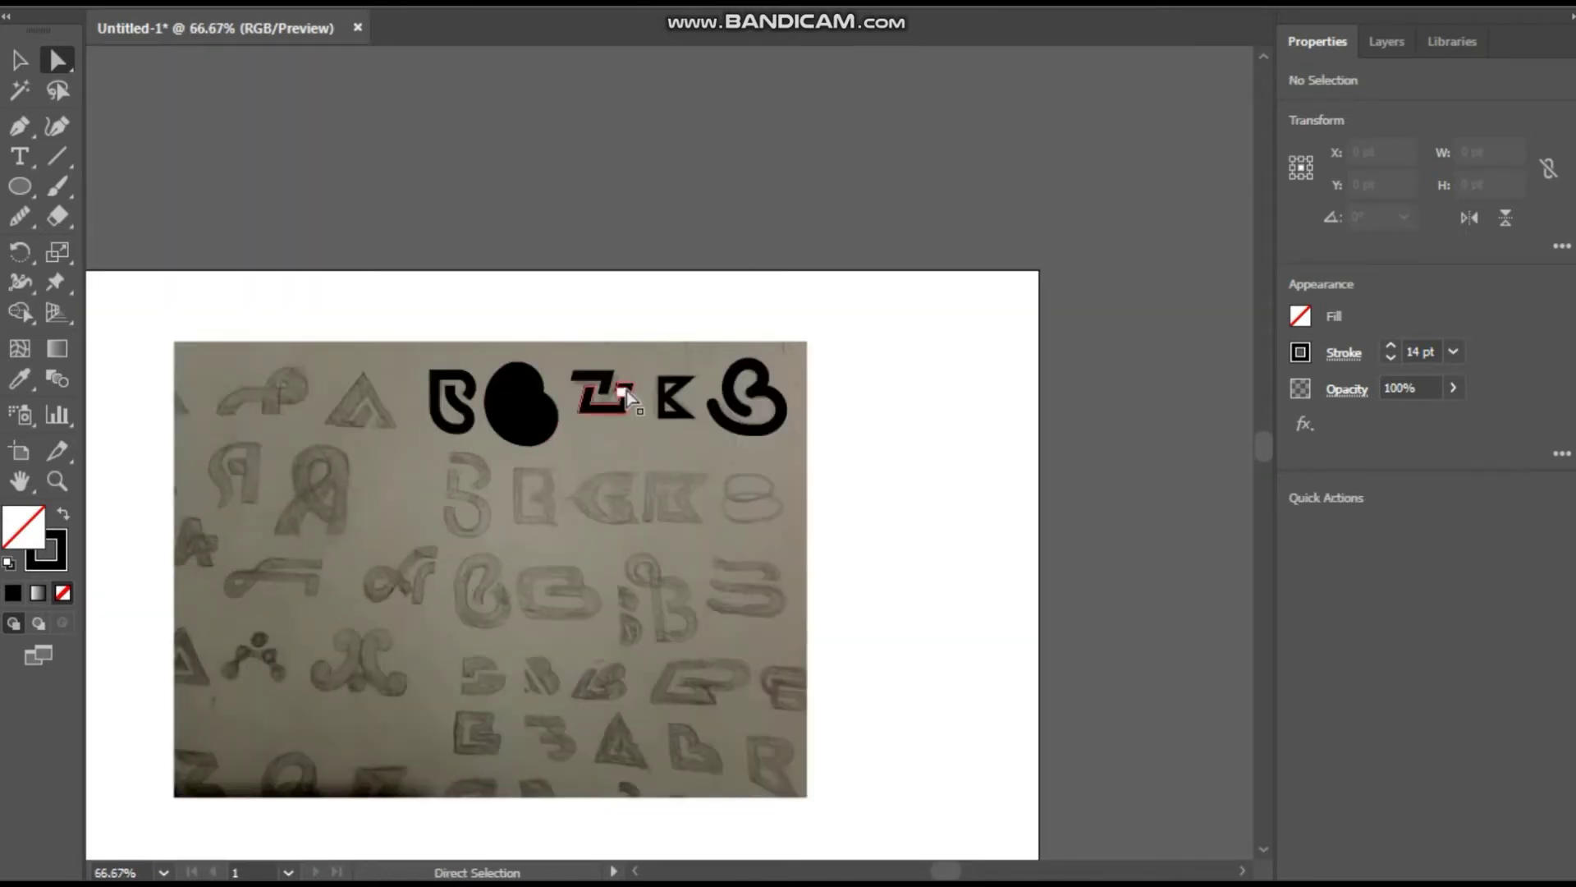
Step: Pen-trace the 3's top stroke, top-right corner and diagonal end over the sketch
scroll(672, 400, "up", 2)
scroll(627, 254, "up", 2)
key("p")
left_click(406, 275)
left_click_drag(543, 422, 434, 588)
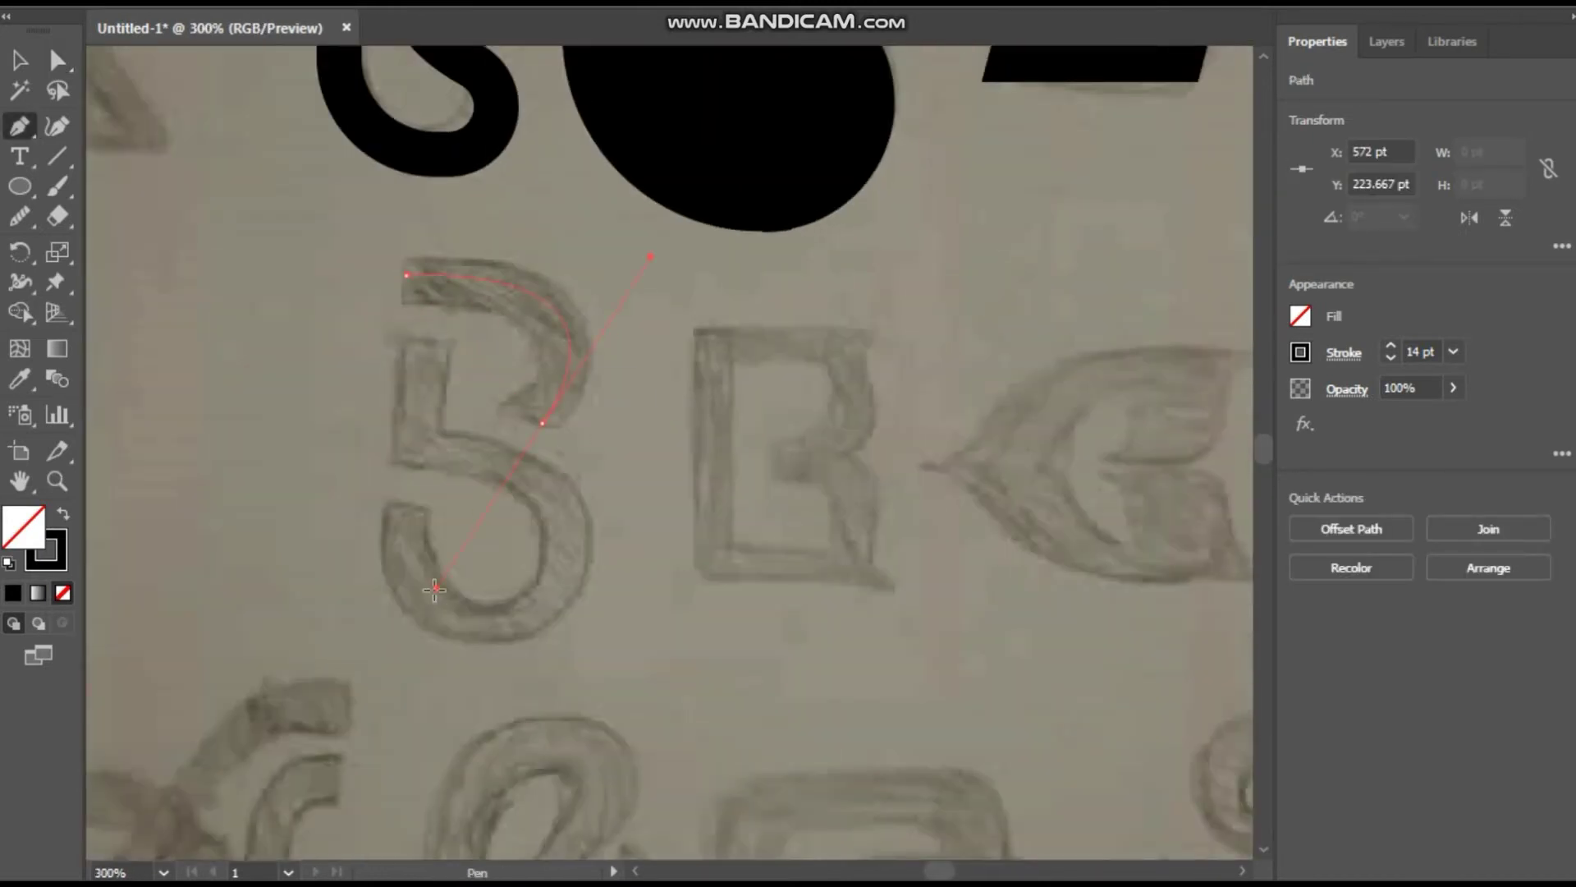
left_click(565, 277)
left_click(565, 392)
left_click(407, 418)
Step: Adjust the 3 path's stroke weight, undoing a mistaken change, to 2 pt
left_click(406, 275)
type("0.1")
key("ctrl+plus")
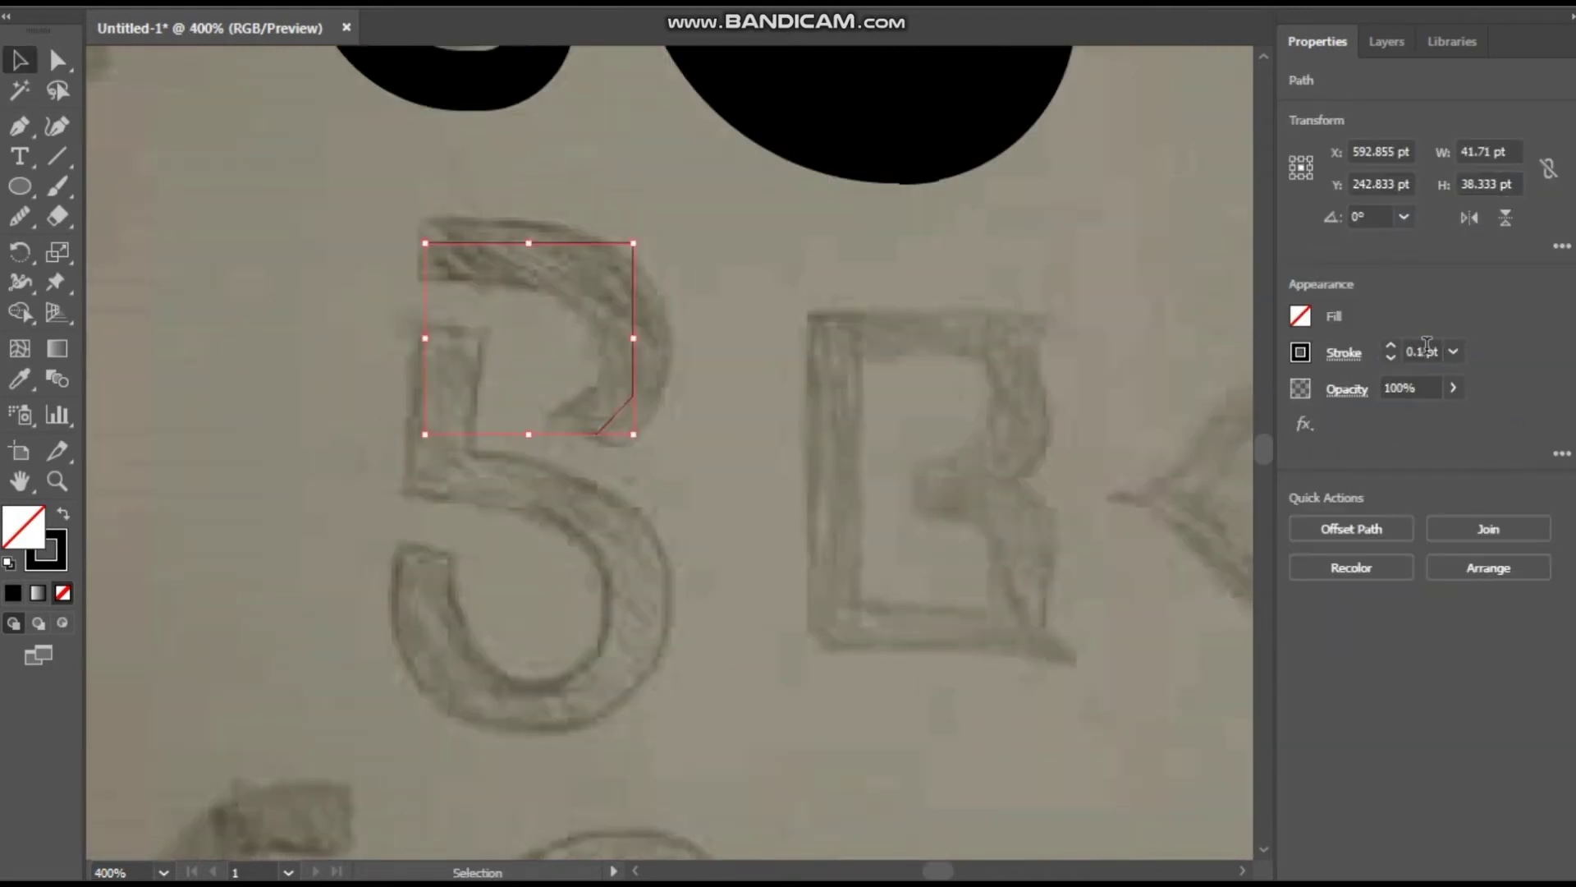
key("ctrl+z")
left_click(545, 440)
Step: Pen-draw the angular 5: stem, middle bar, right side and bottom, ending partway up
key("p")
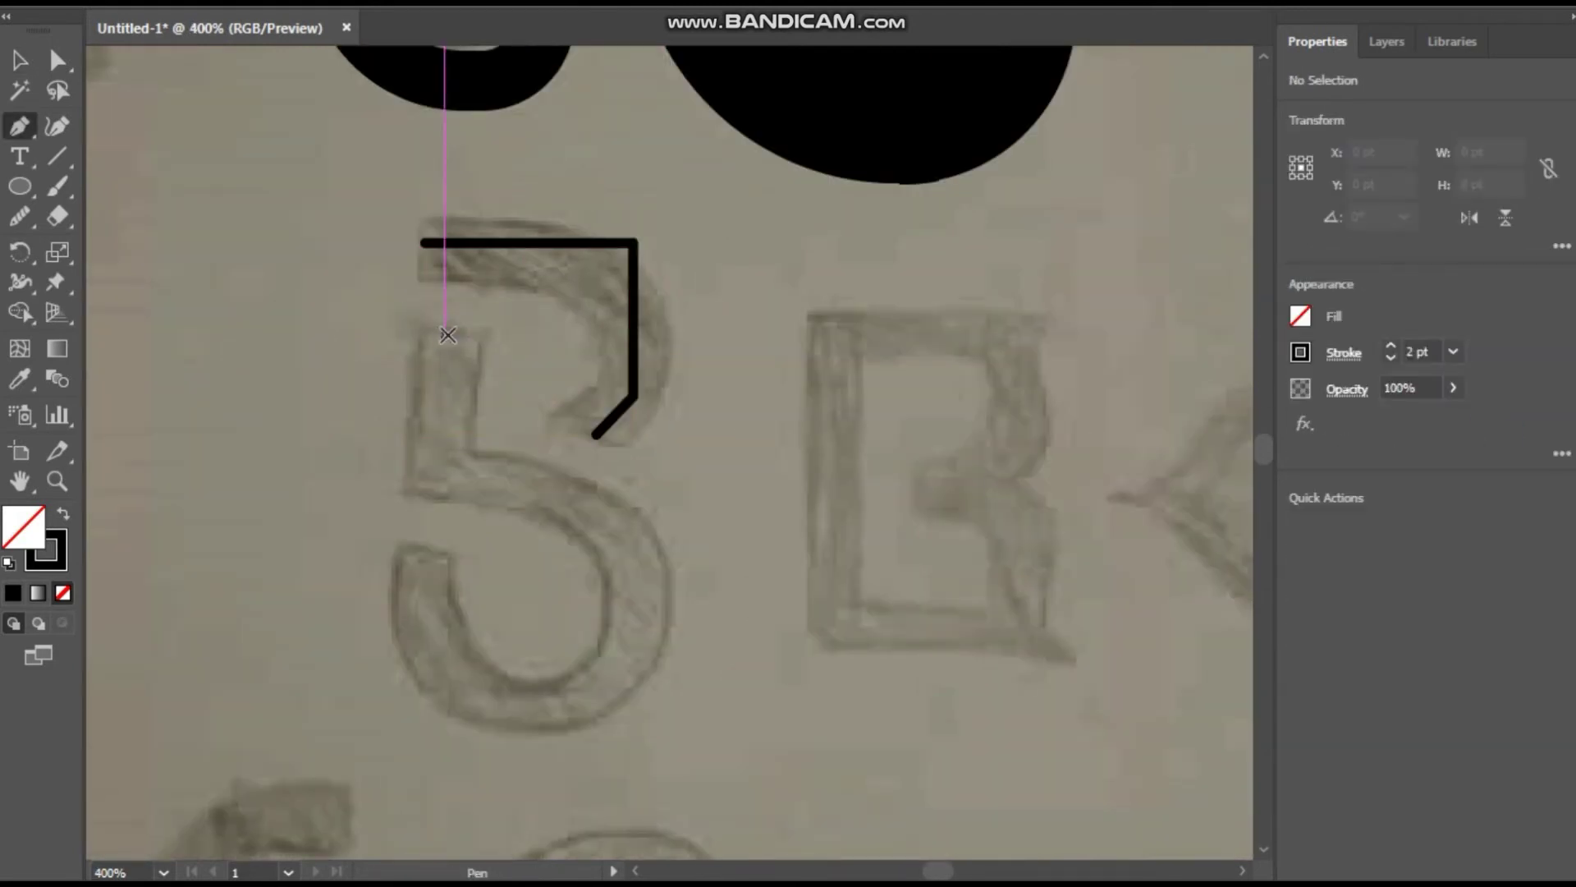
left_click(444, 332)
left_click(444, 483)
left_click(637, 483)
left_click(637, 713)
left_click(444, 712)
left_click(444, 551)
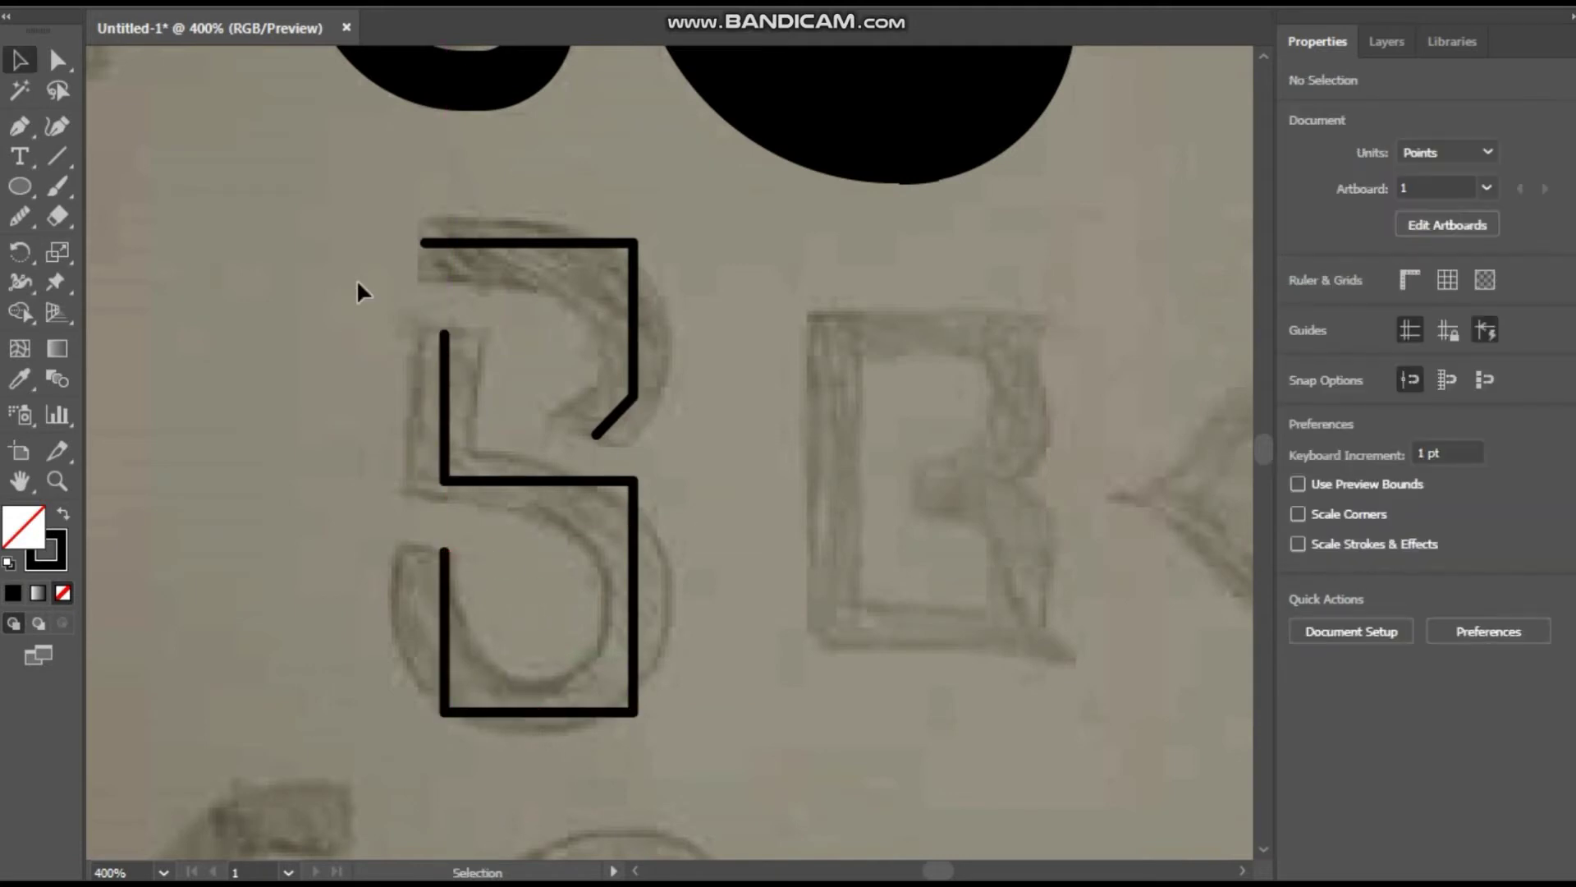
Step: Round the 3's top-right corner and the 5's two right corners into curves
key("a")
left_click(637, 243)
left_click_drag(616, 261, 566, 312)
left_click(396, 302)
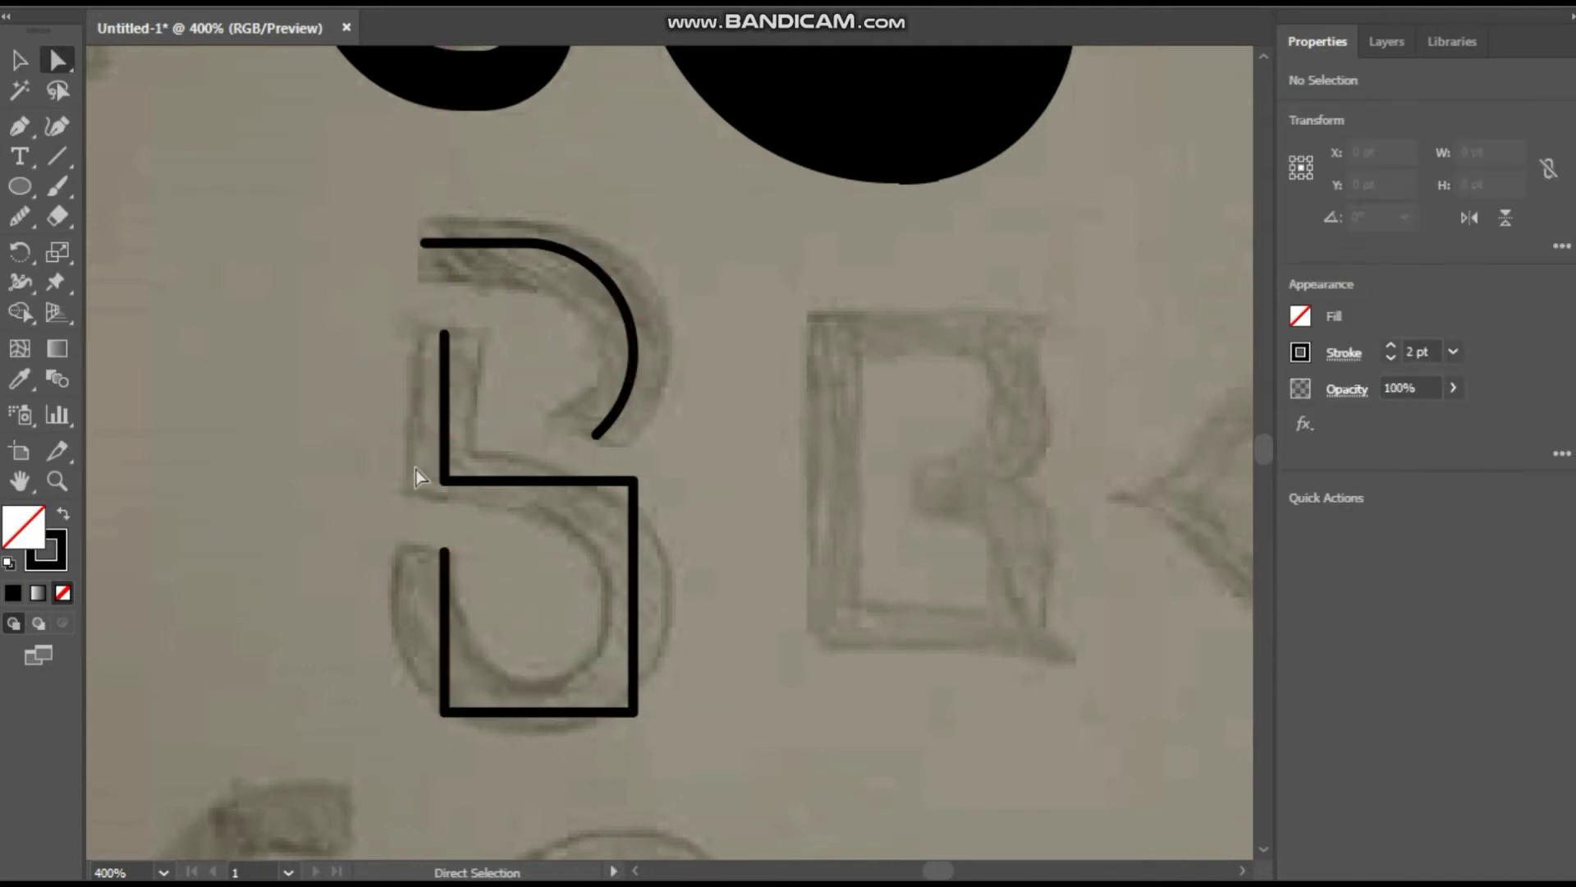
left_click_drag(414, 470, 598, 538)
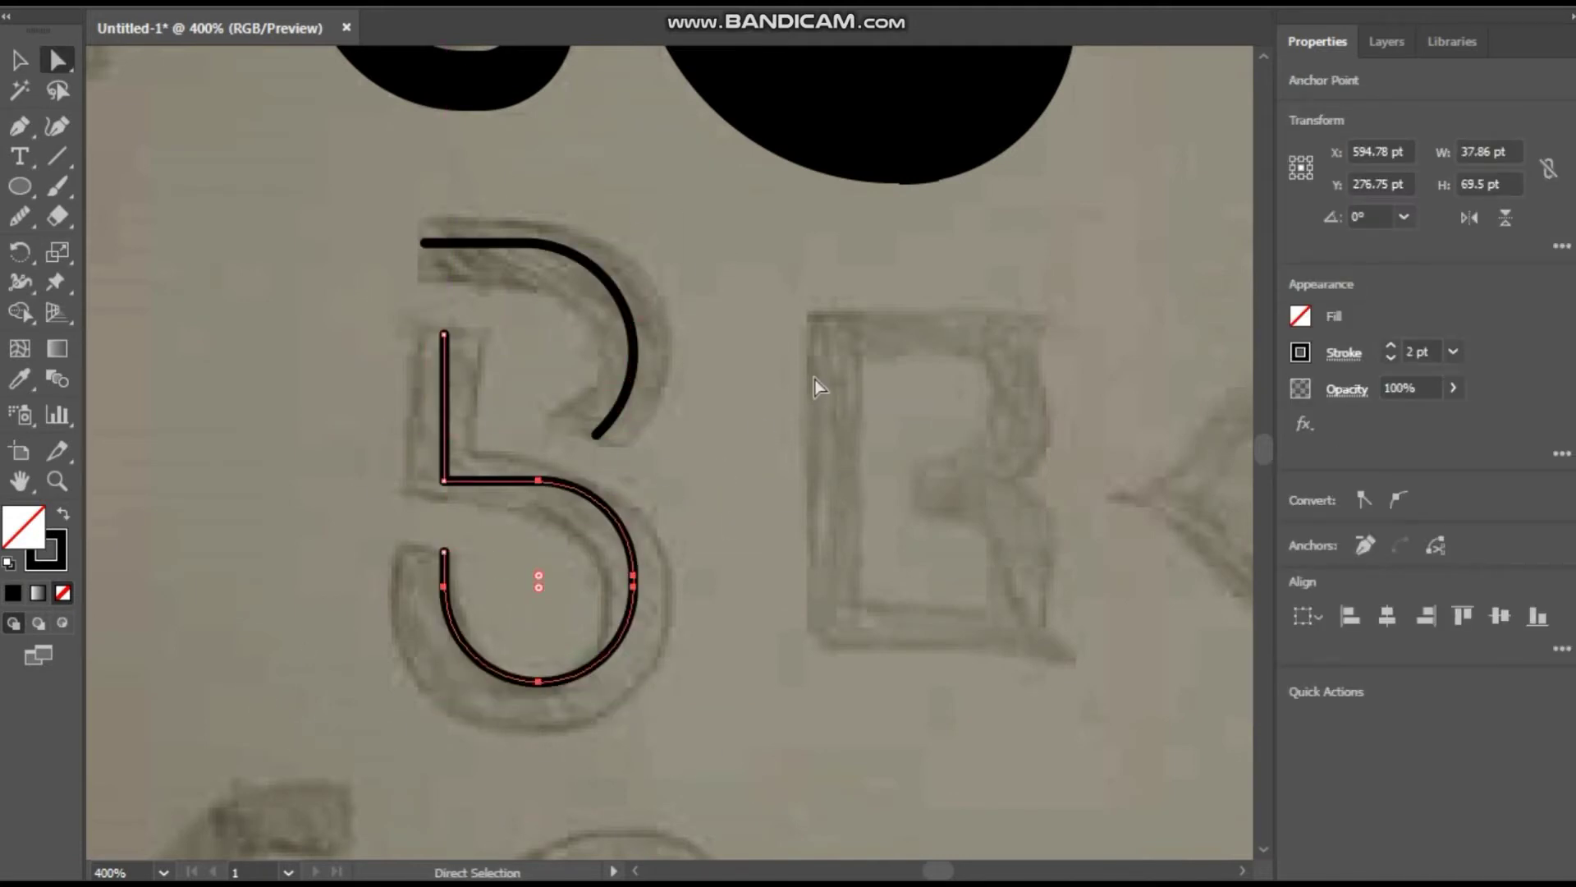
left_click_drag(600, 649, 526, 599)
Step: Give the 3 and 5 strokes a 12 pt weight with Butt Cap ends
key("v")
left_click(1344, 352)
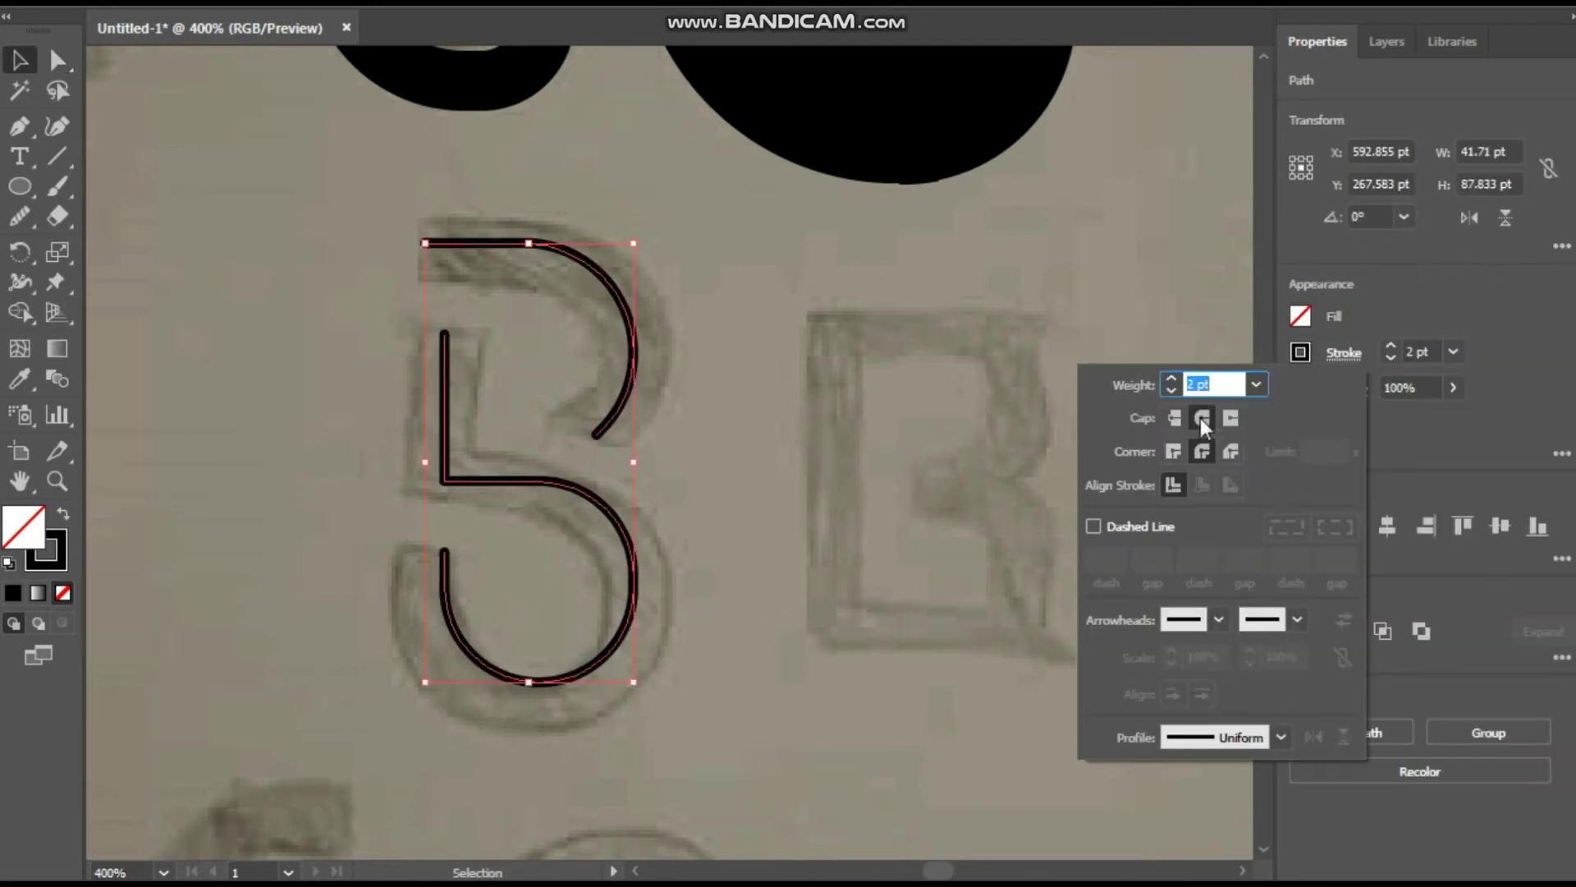
left_click(1391, 346)
type("12")
left_click(1344, 353)
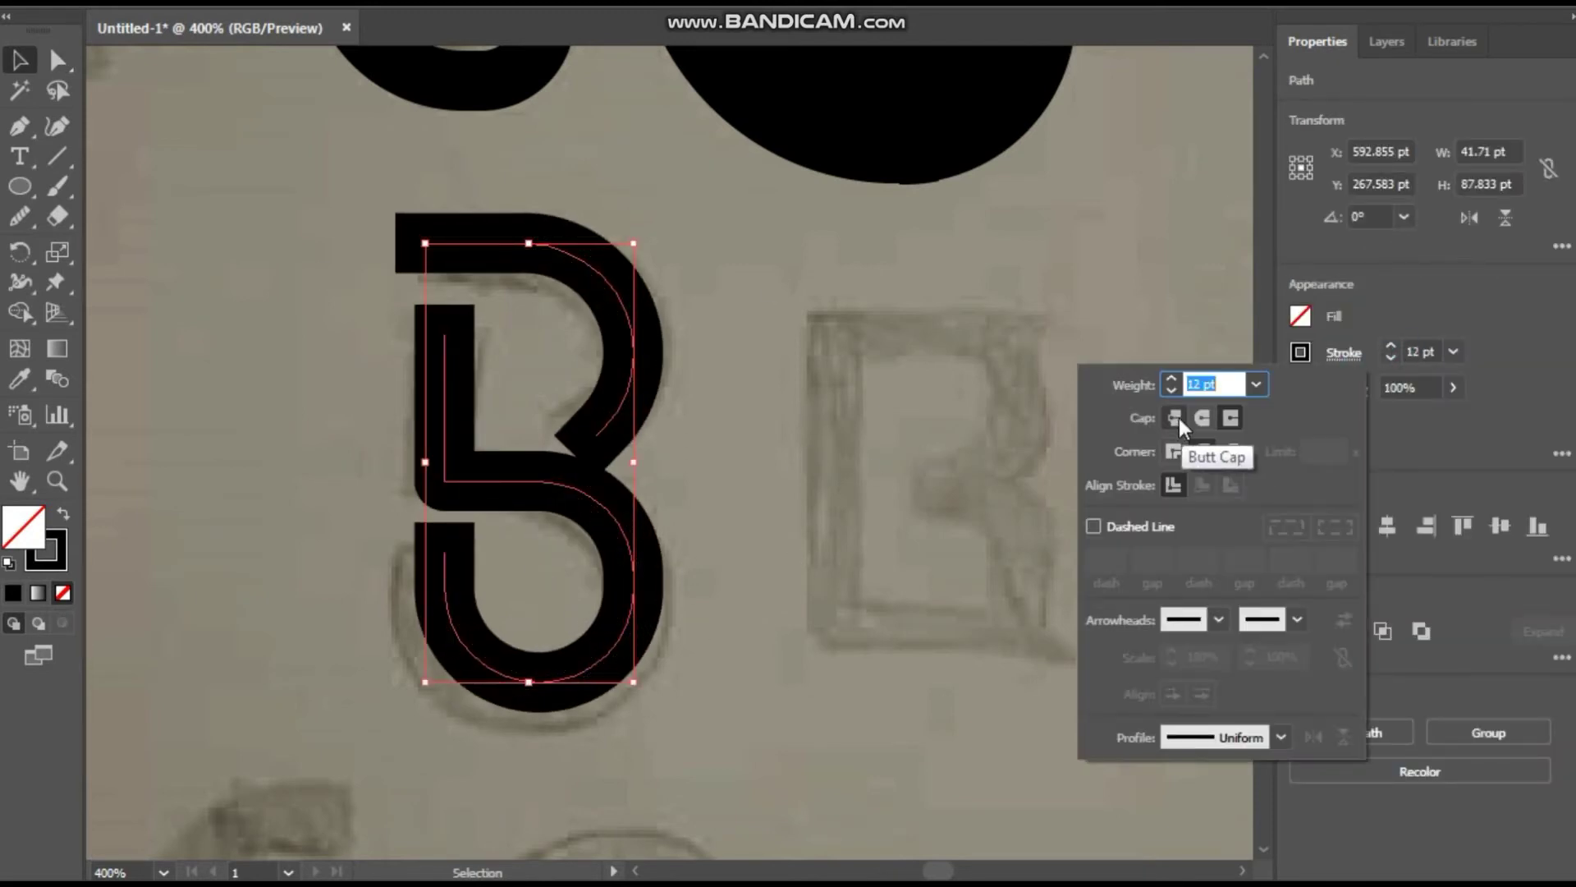
left_click(1175, 417)
left_click(920, 411)
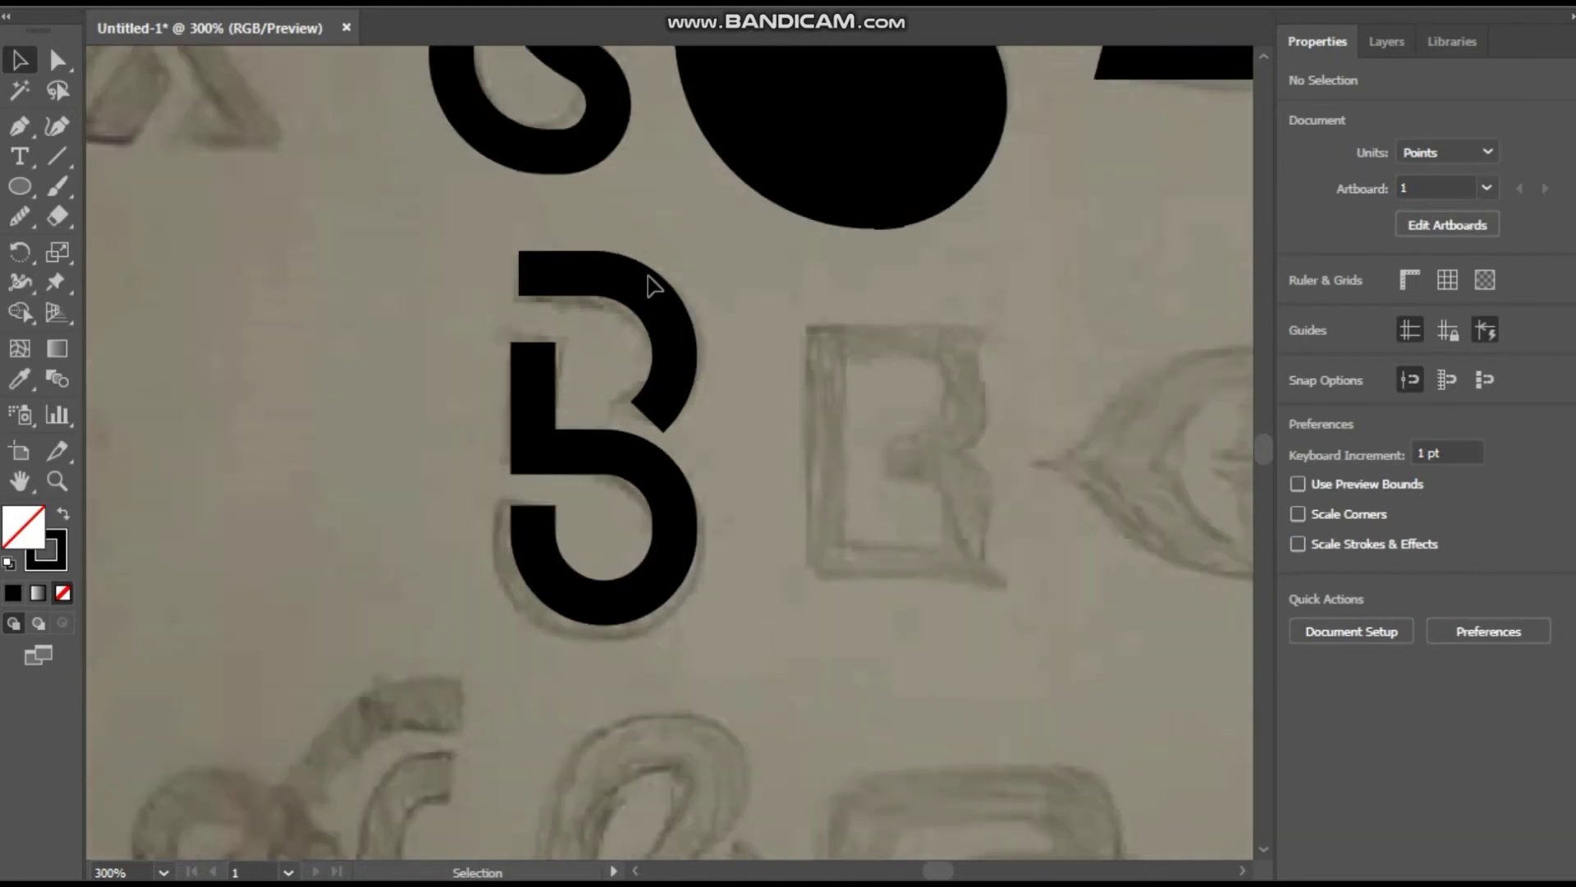
key("a")
left_click_drag(460, 242, 542, 315)
Step: Pen-draw a square B outline with a zigzag right side over the sketch
scroll(542, 319, "down", 3)
scroll(410, 369, "up", 2)
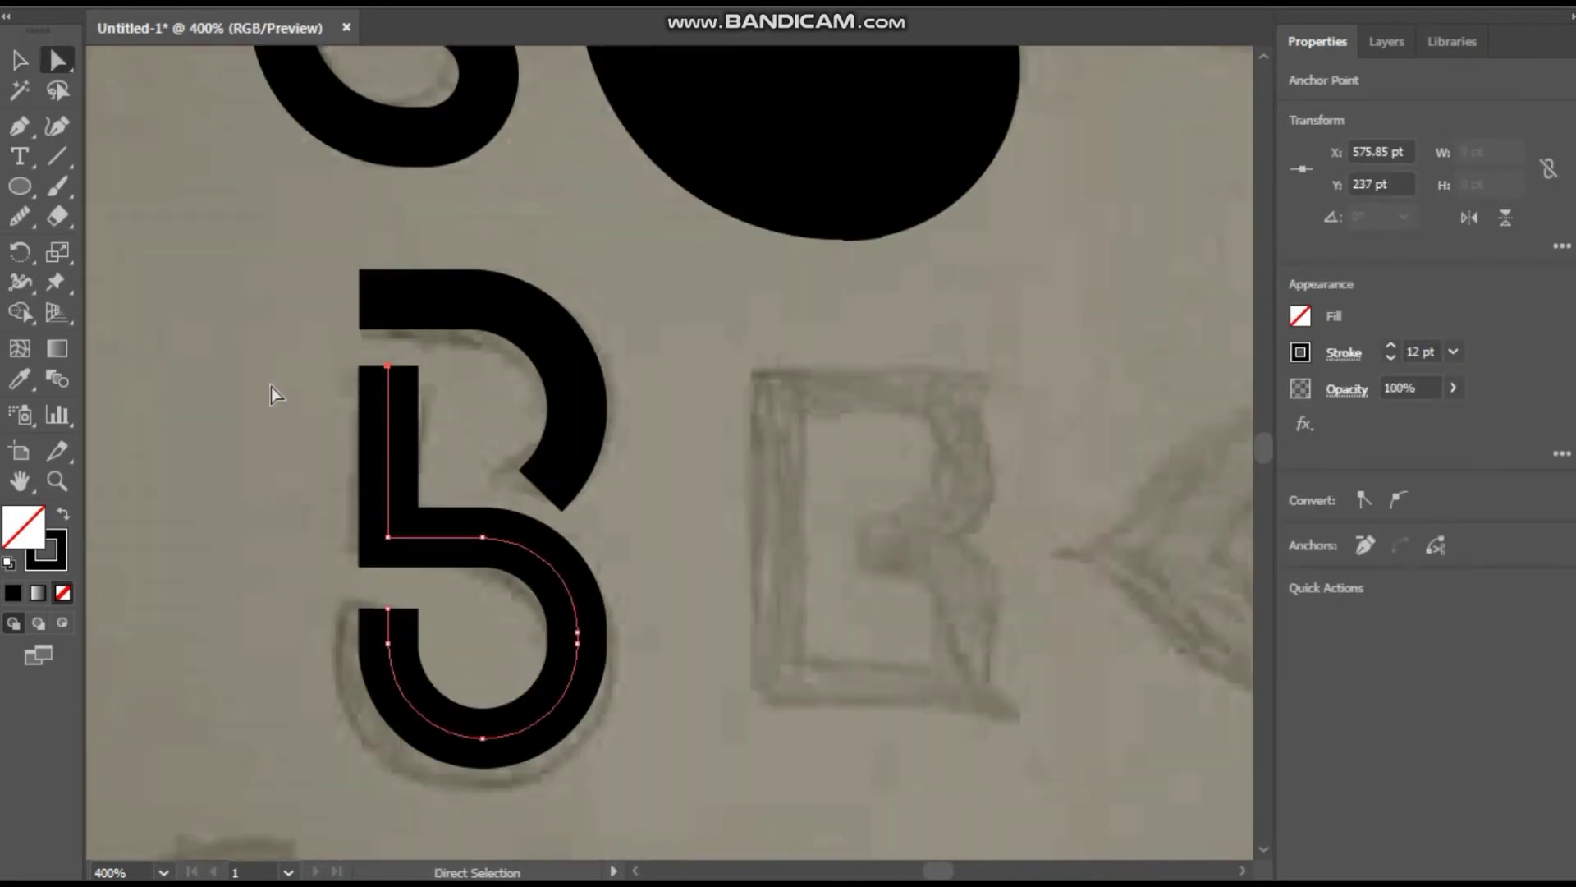
left_click(768, 471)
scroll(688, 479, "down", 1)
scroll(667, 476, "down", 2)
scroll(667, 476, "up", 4)
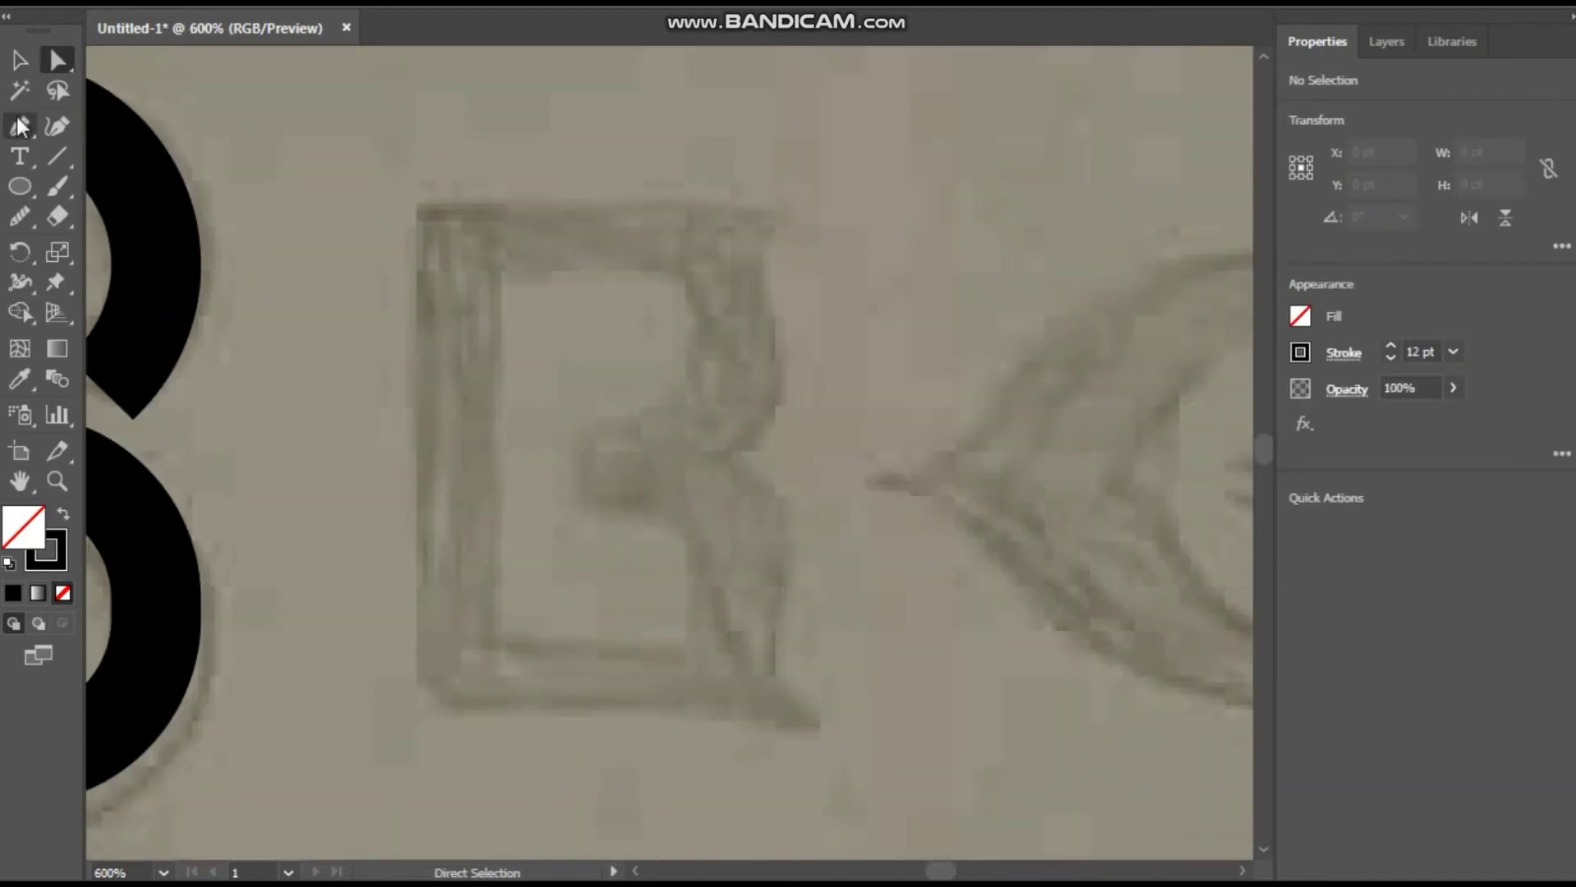
left_click(750, 236)
left_click(445, 237)
left_click(445, 689)
left_click(751, 689)
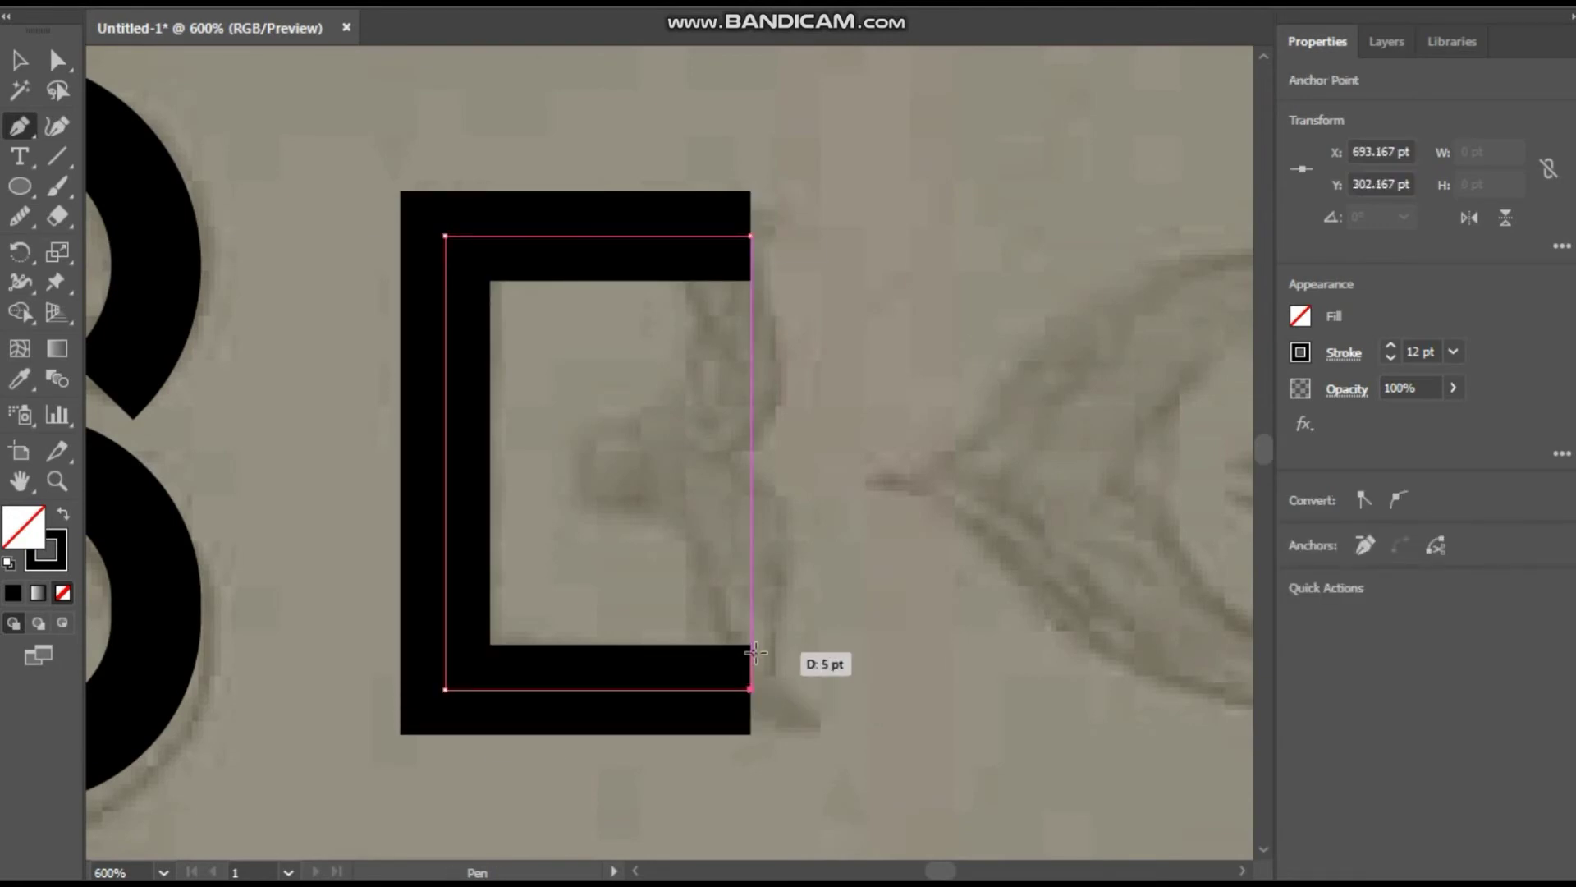
left_click(690, 600)
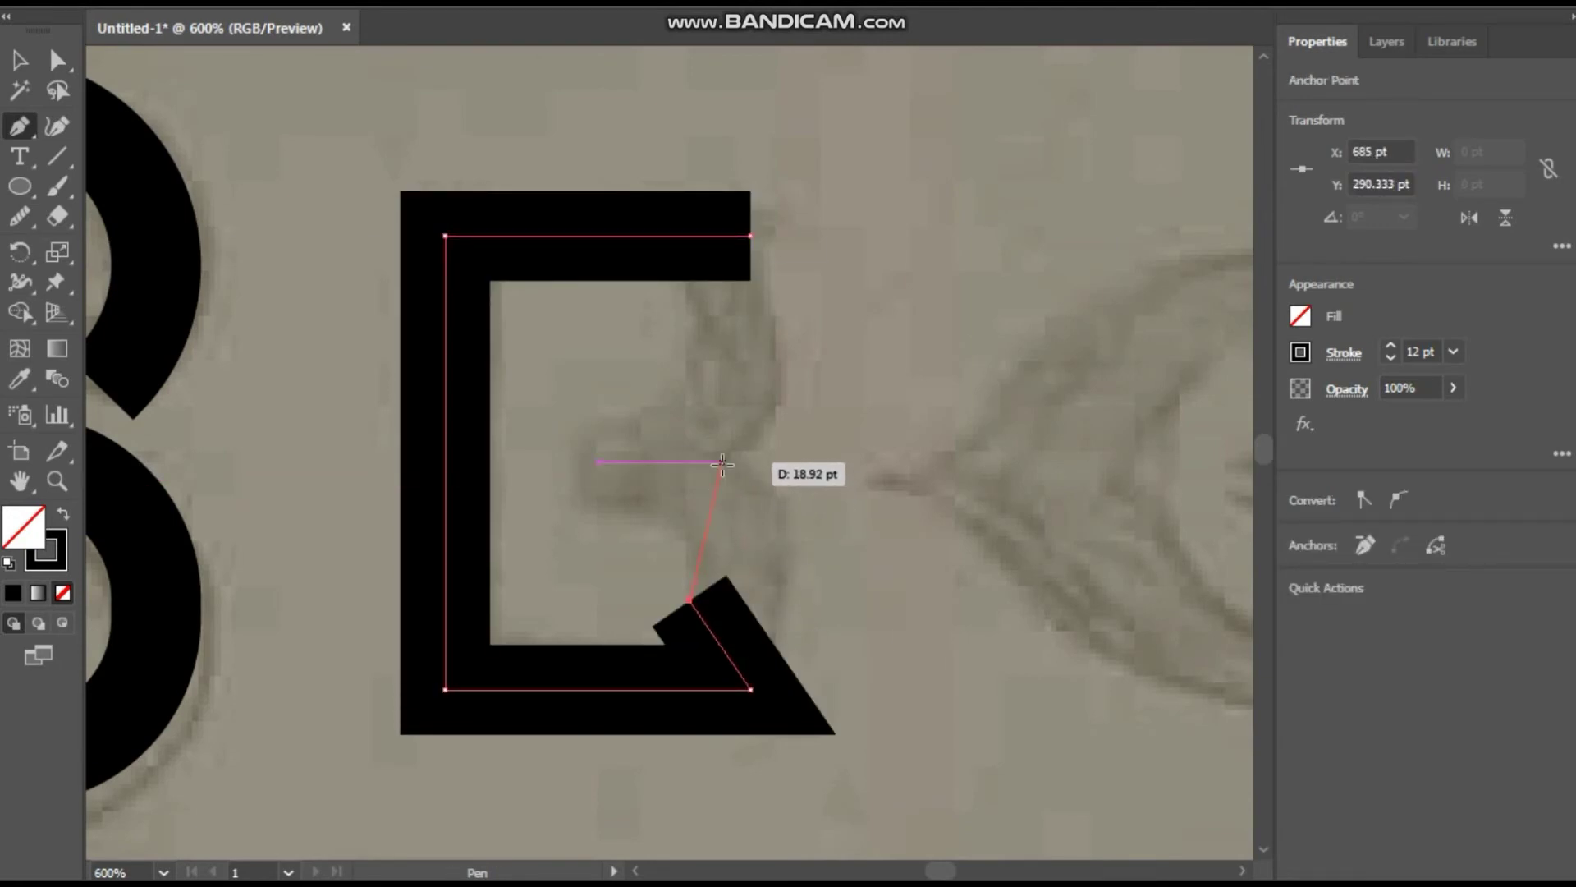
left_click(721, 462)
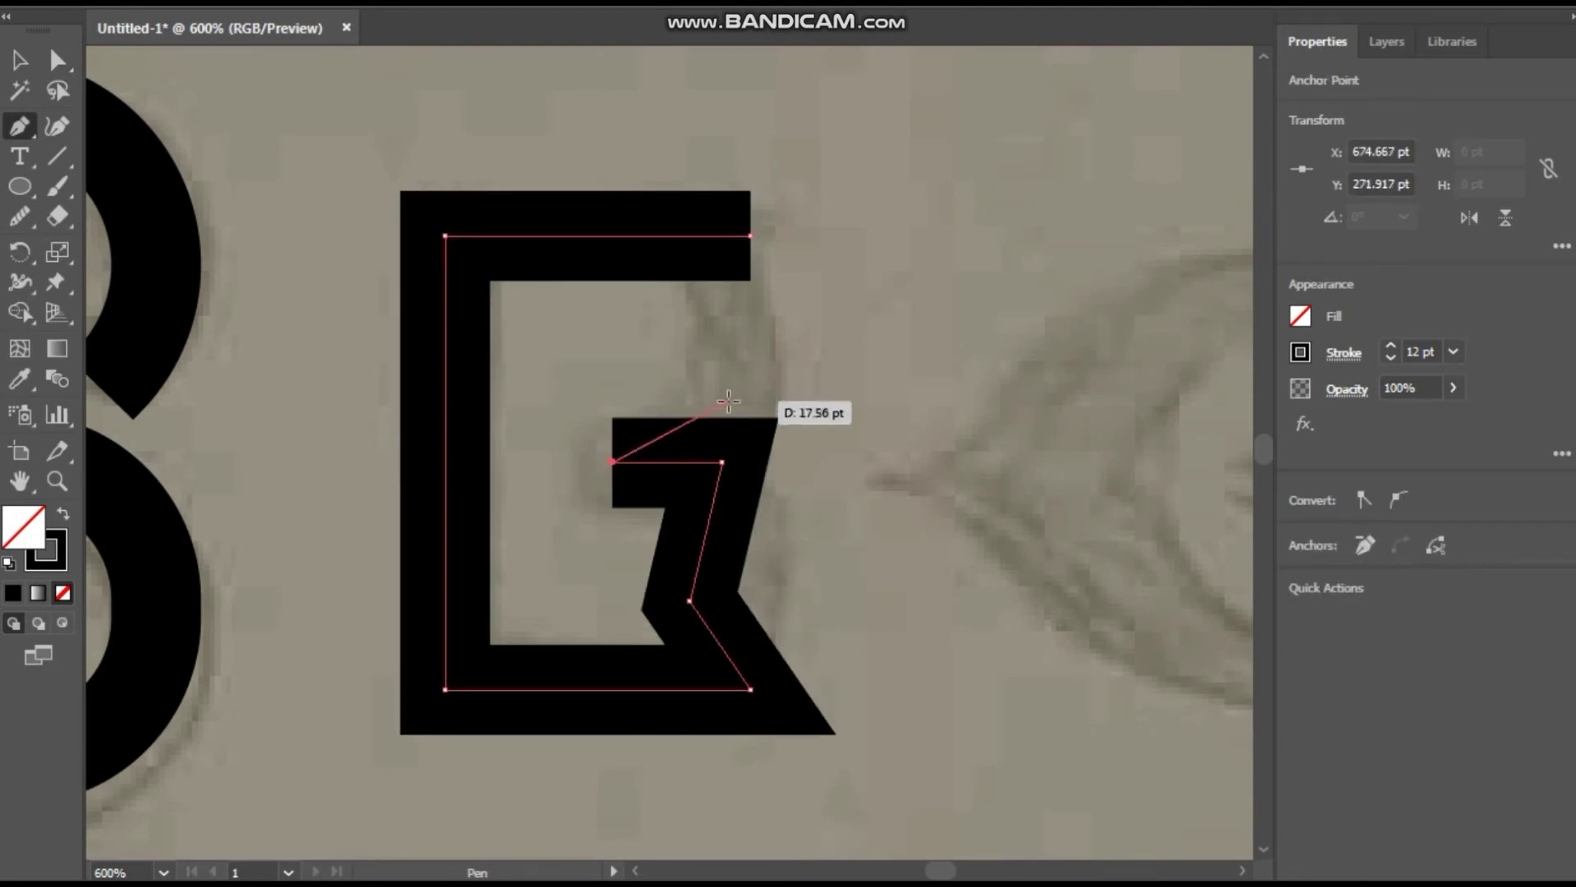
left_click(688, 343)
Step: Shift the outline's middle point right, then undo back to the bottom bar
left_click(751, 236)
key("a")
left_click_drag(721, 462, 1015, 441)
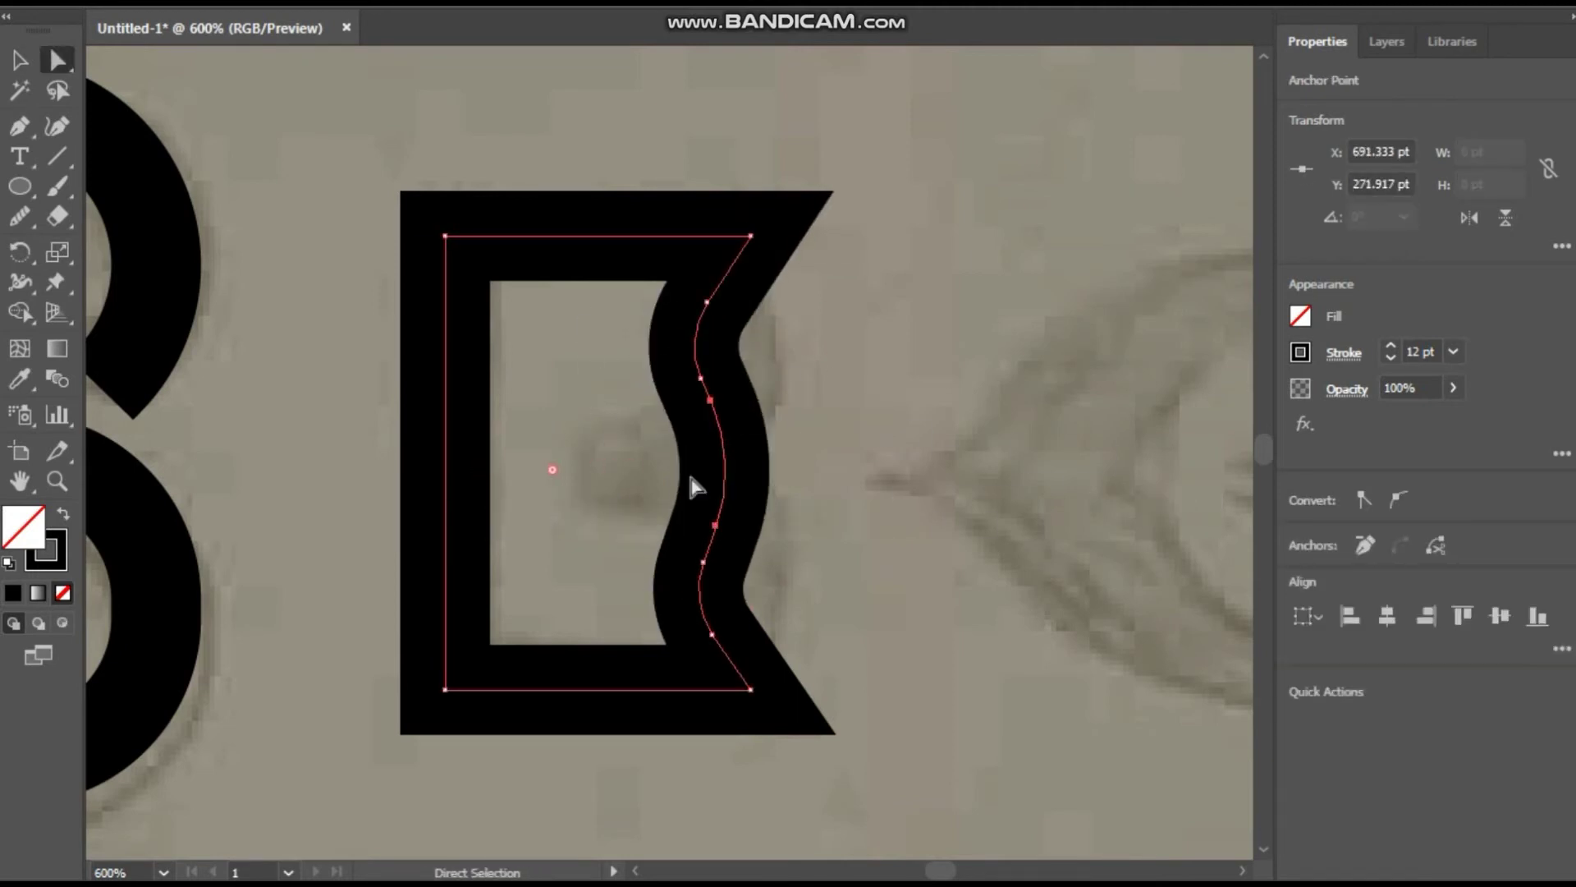
key("ctrl+z")
key("ctrl+z")
key("ctrl+z")
key("ctrl+z")
key("ctrl+z")
key("ctrl+z")
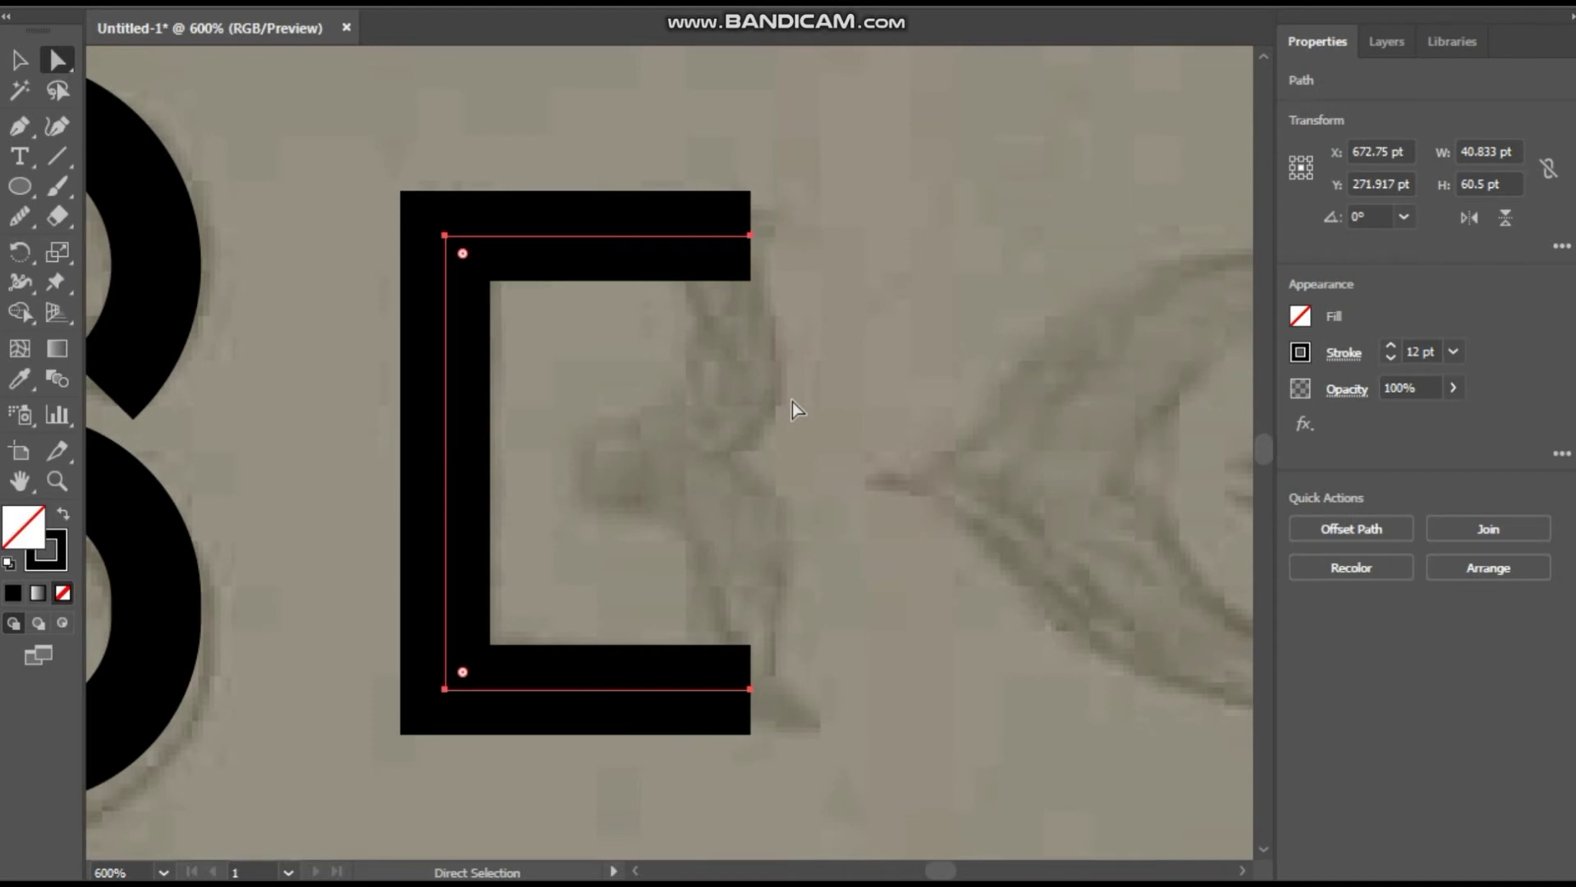
key("ctrl+z")
key("ctrl+z")
key("ctrl+z")
key("ctrl+shift+z")
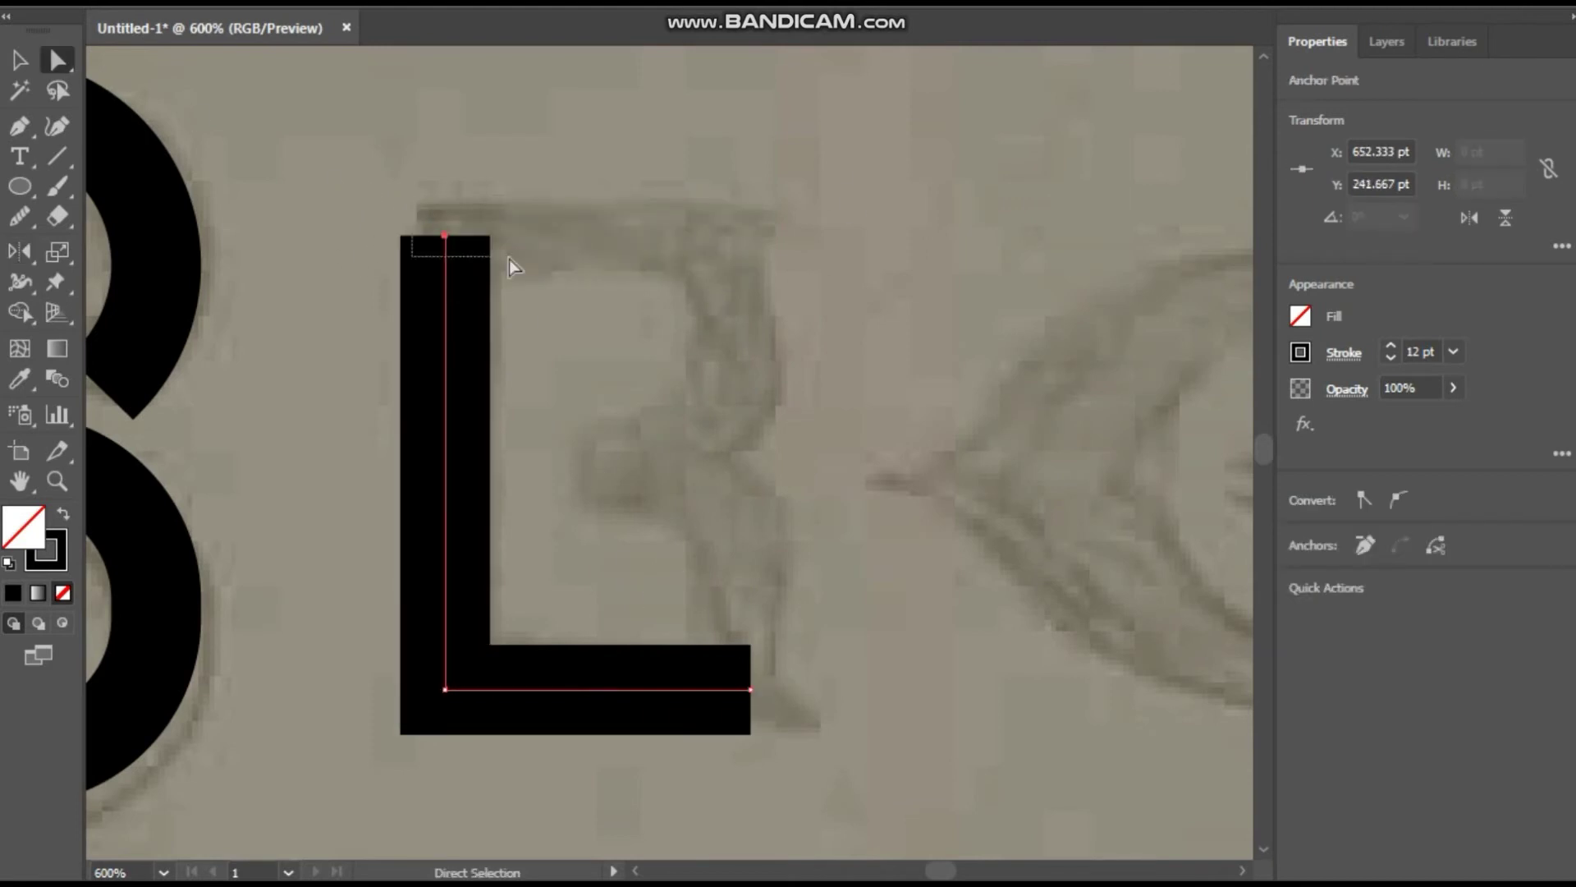
key("ctrl+z")
Step: Redraw the bottom half with a curve rising from the bar and a left vertical side
left_click(751, 688)
left_click_drag(720, 564, 612, 418)
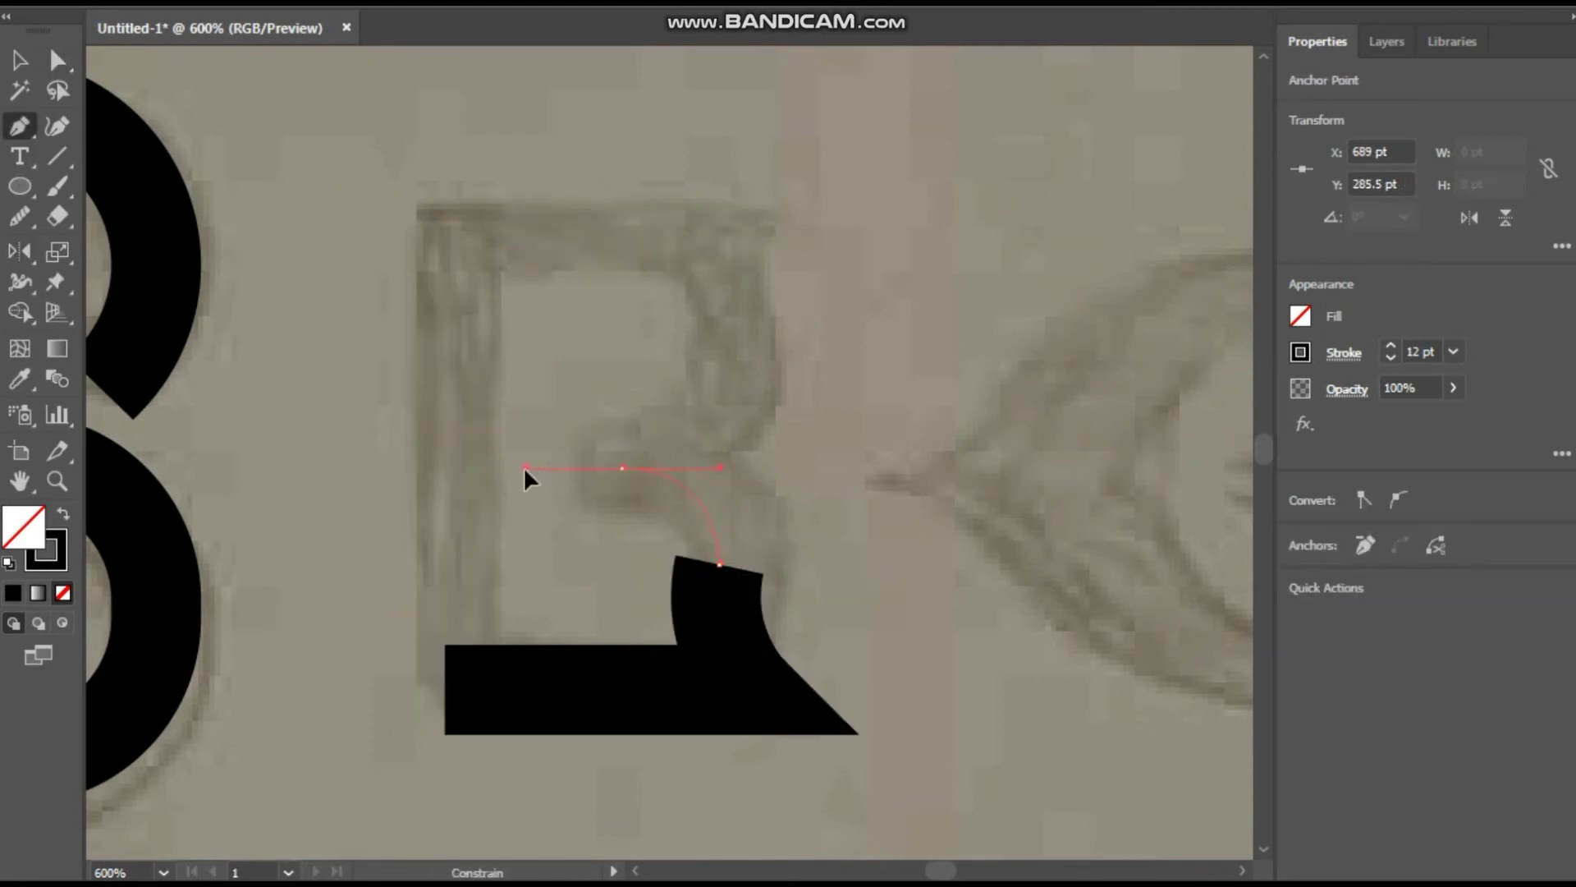
left_click(590, 468)
key("v")
left_click(444, 689)
left_click(444, 387)
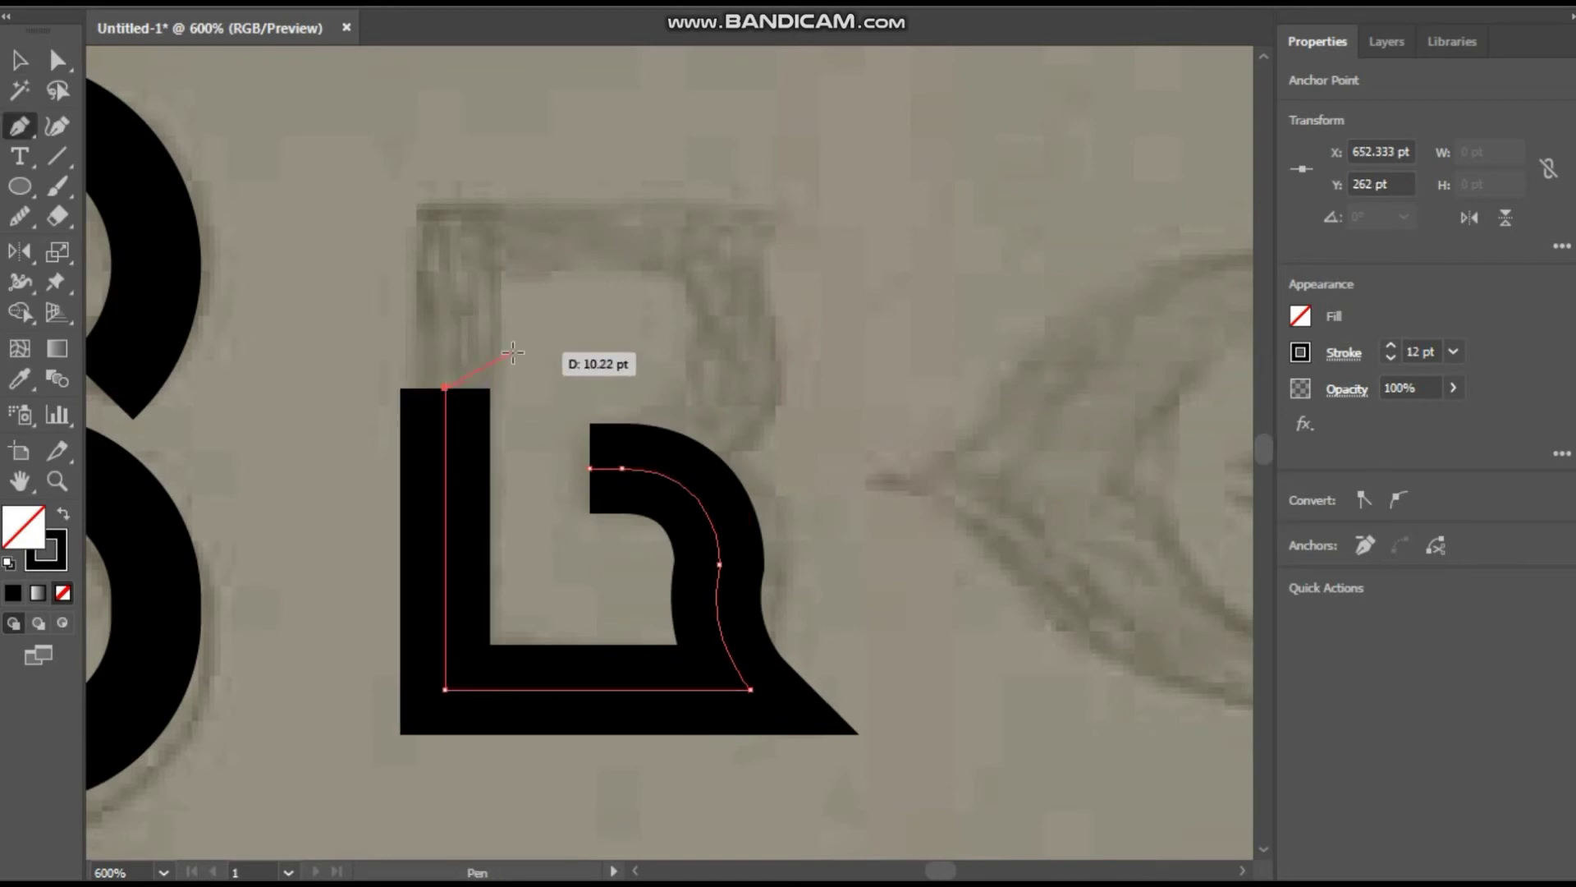
key("a")
left_click(460, 719)
Step: Mirror a copy of the bottom half and move it up as the B's top half
key("o")
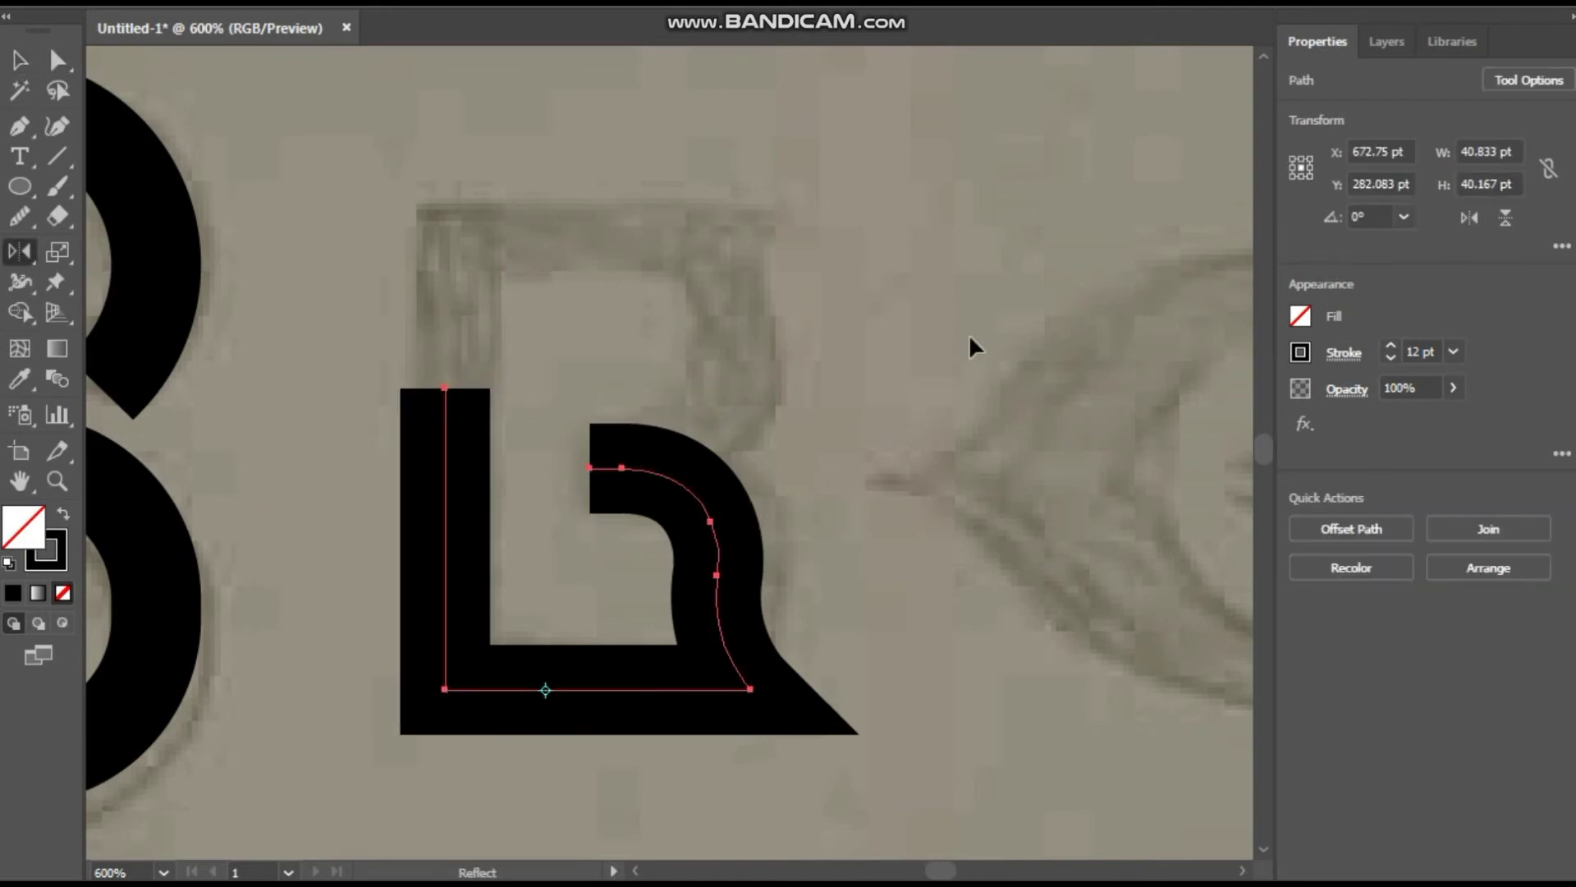
key("ctrl+c")
key("ctrl+f")
key("v")
left_click(1506, 217)
left_click_drag(713, 460, 711, 305)
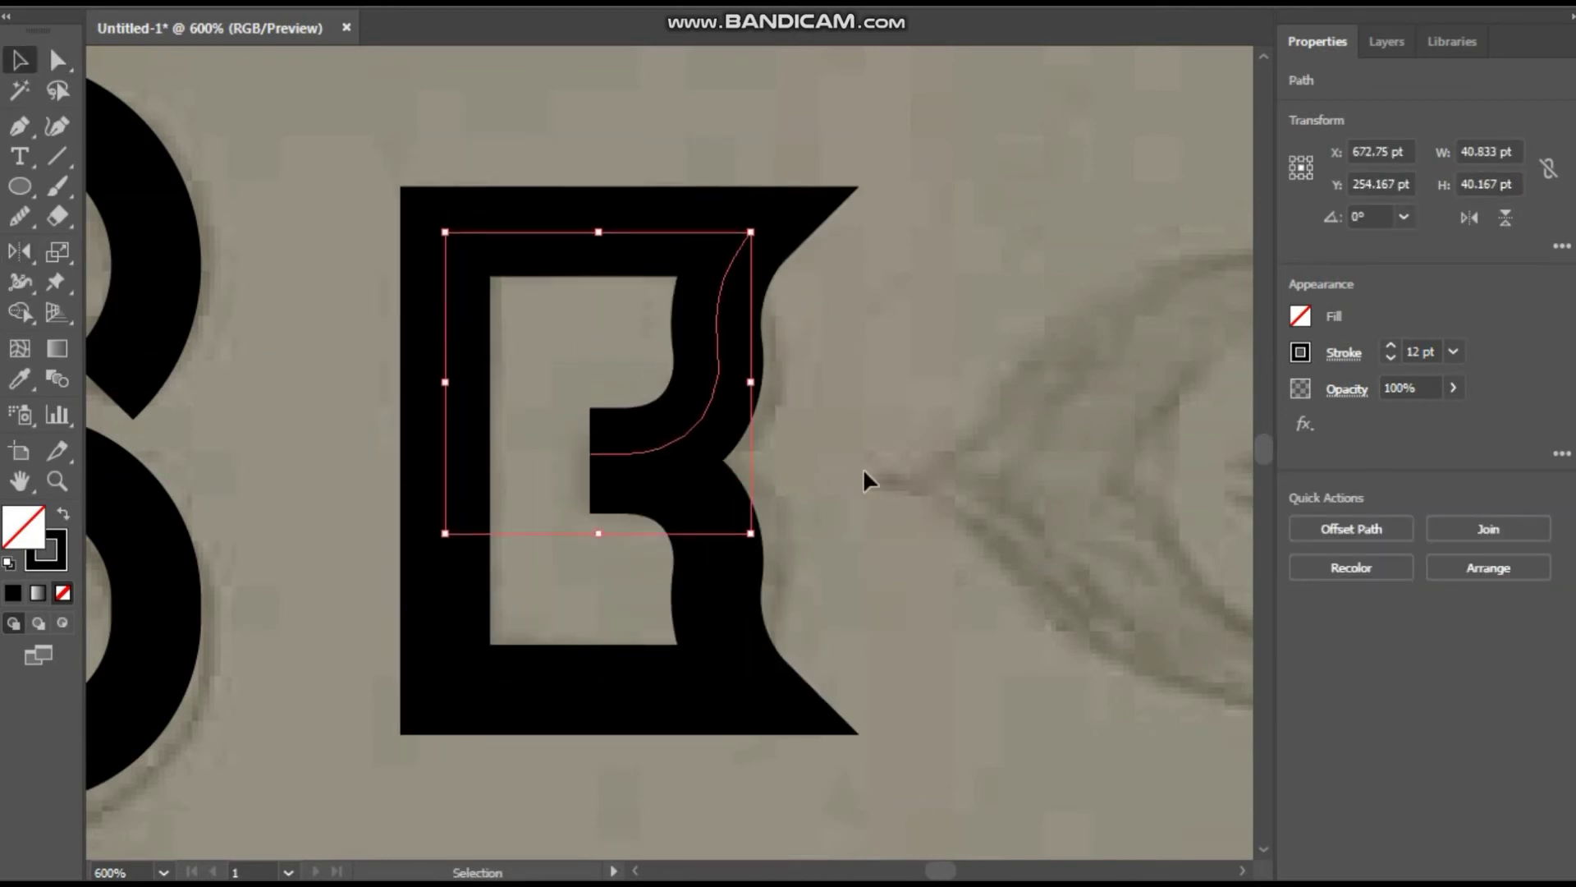
left_click(863, 468)
key("ctrl+minus")
left_click_drag(1090, 504, 448, 293)
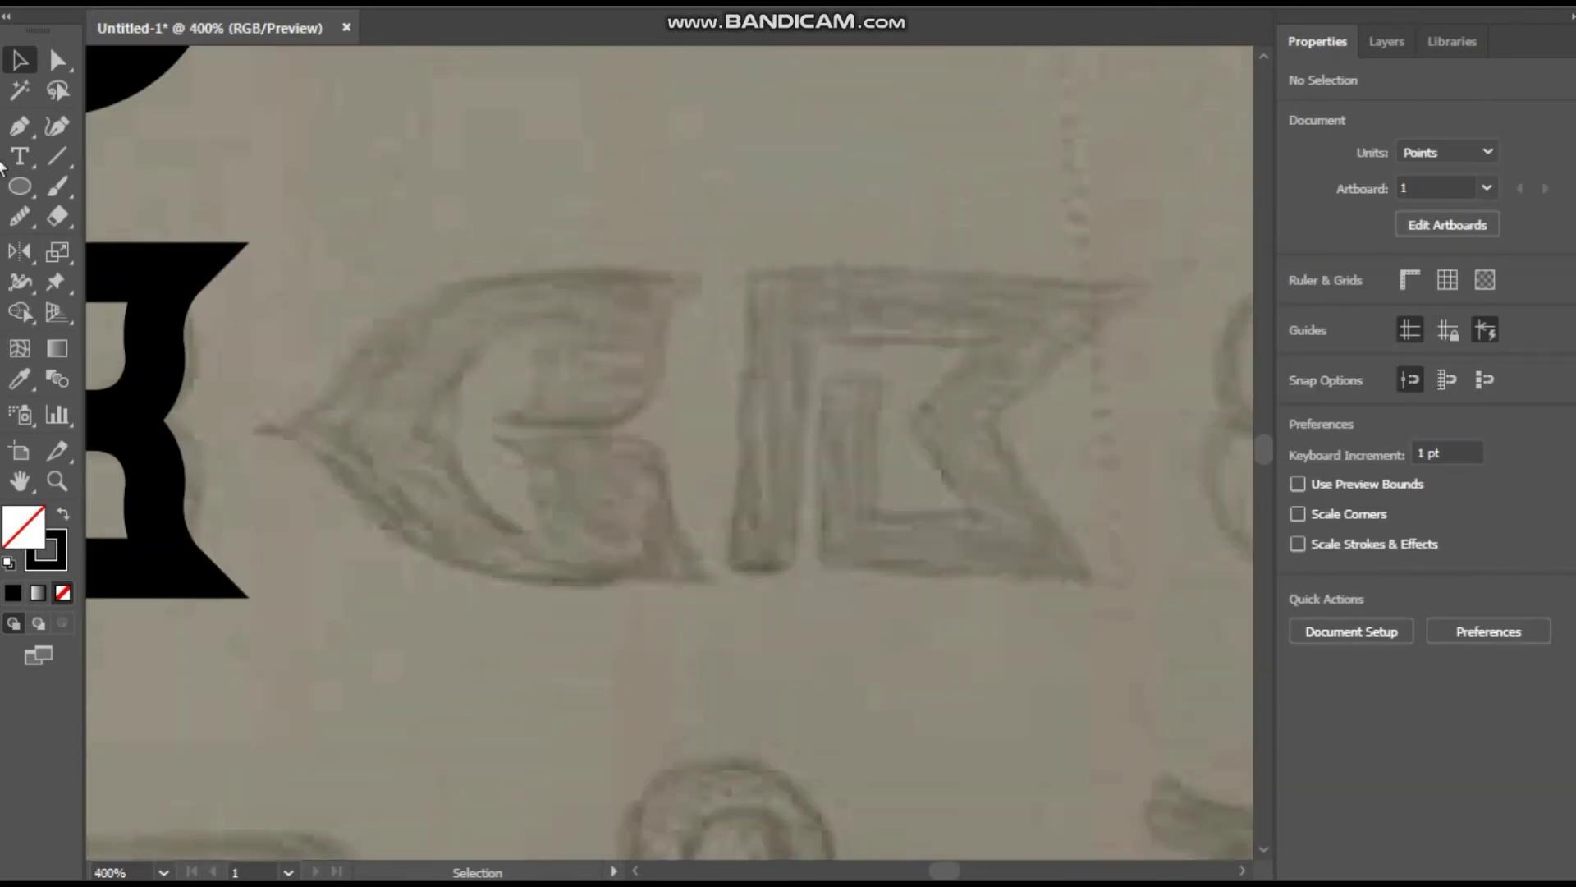
Step: Pen-trace the leaf-shaped sketch as a closed path with a curved inner notch
left_click(19, 125)
left_click(711, 271)
left_click(490, 271)
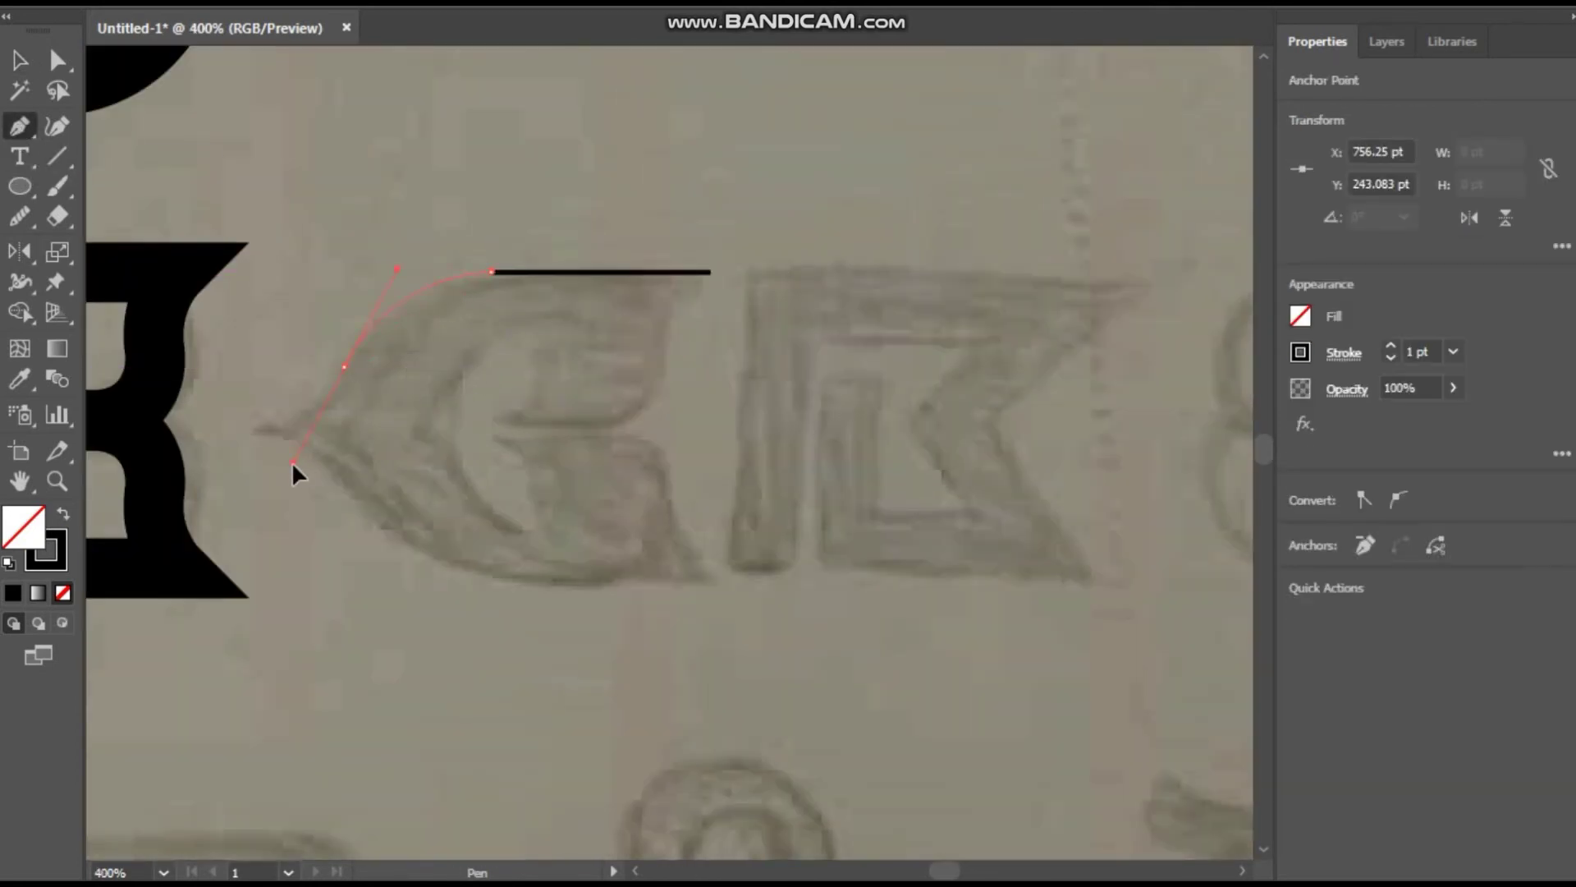
left_click_drag(197, 443, 195, 429)
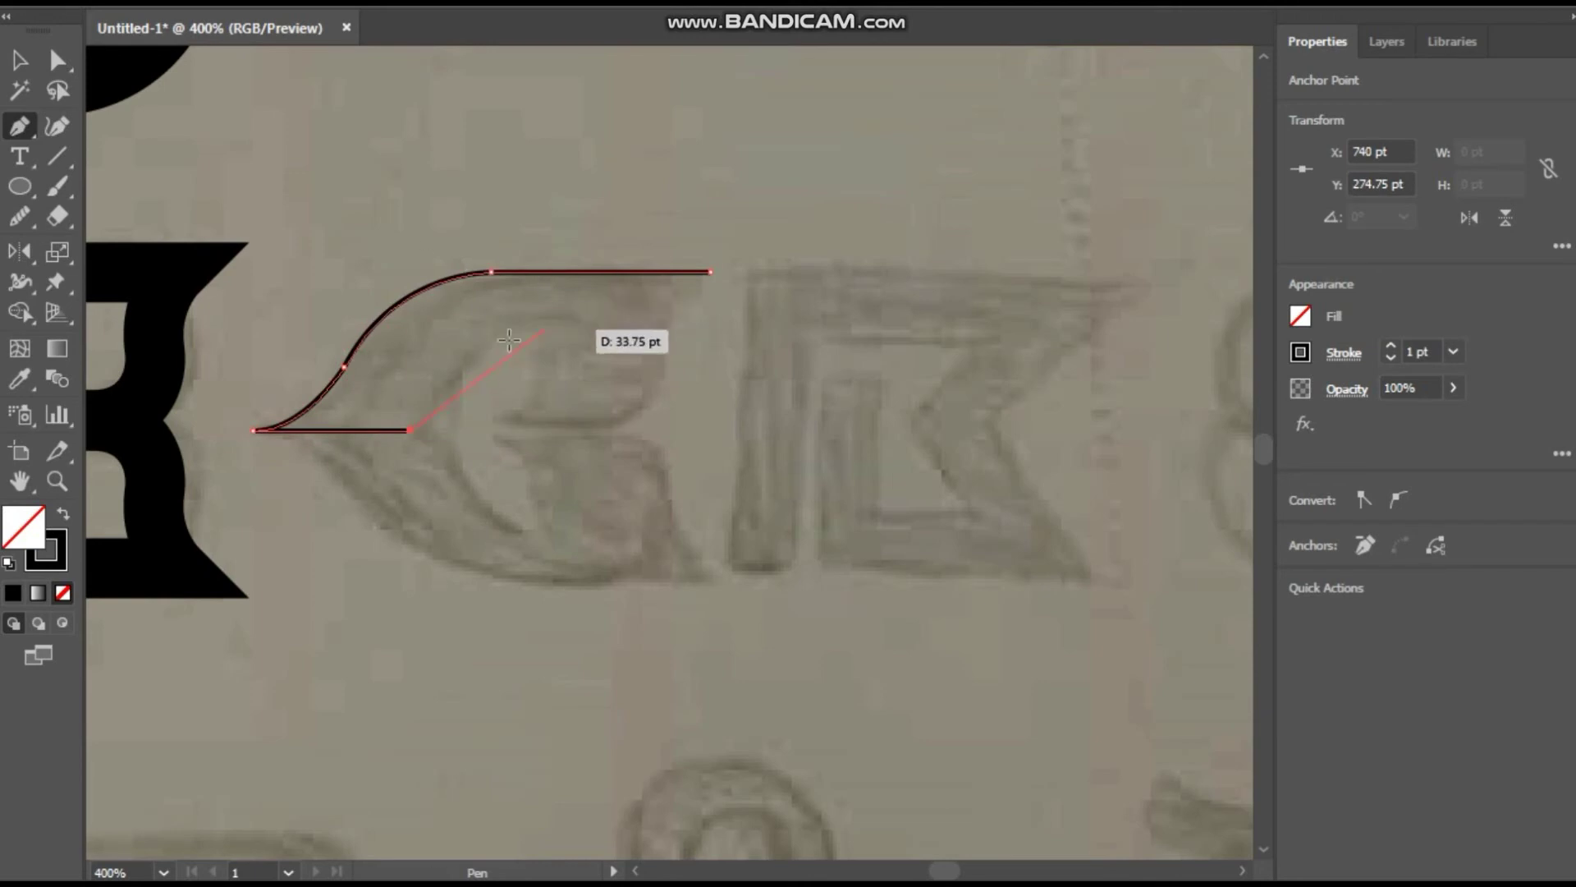
left_click(409, 429)
left_click_drag(571, 314, 611, 310)
left_click_drag(537, 371, 532, 414)
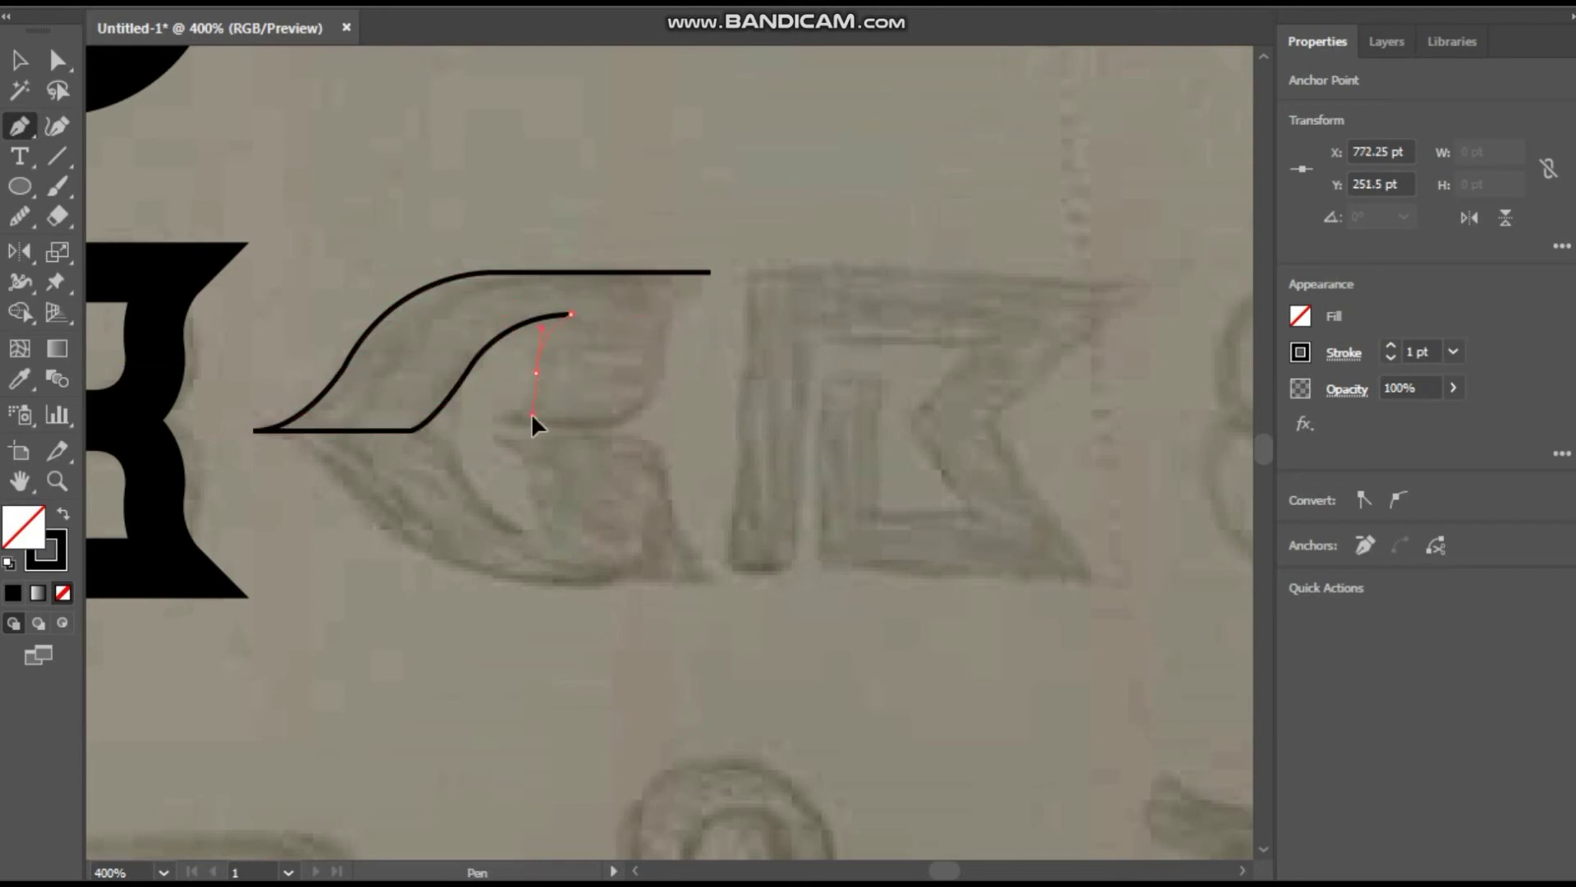
left_click(490, 415)
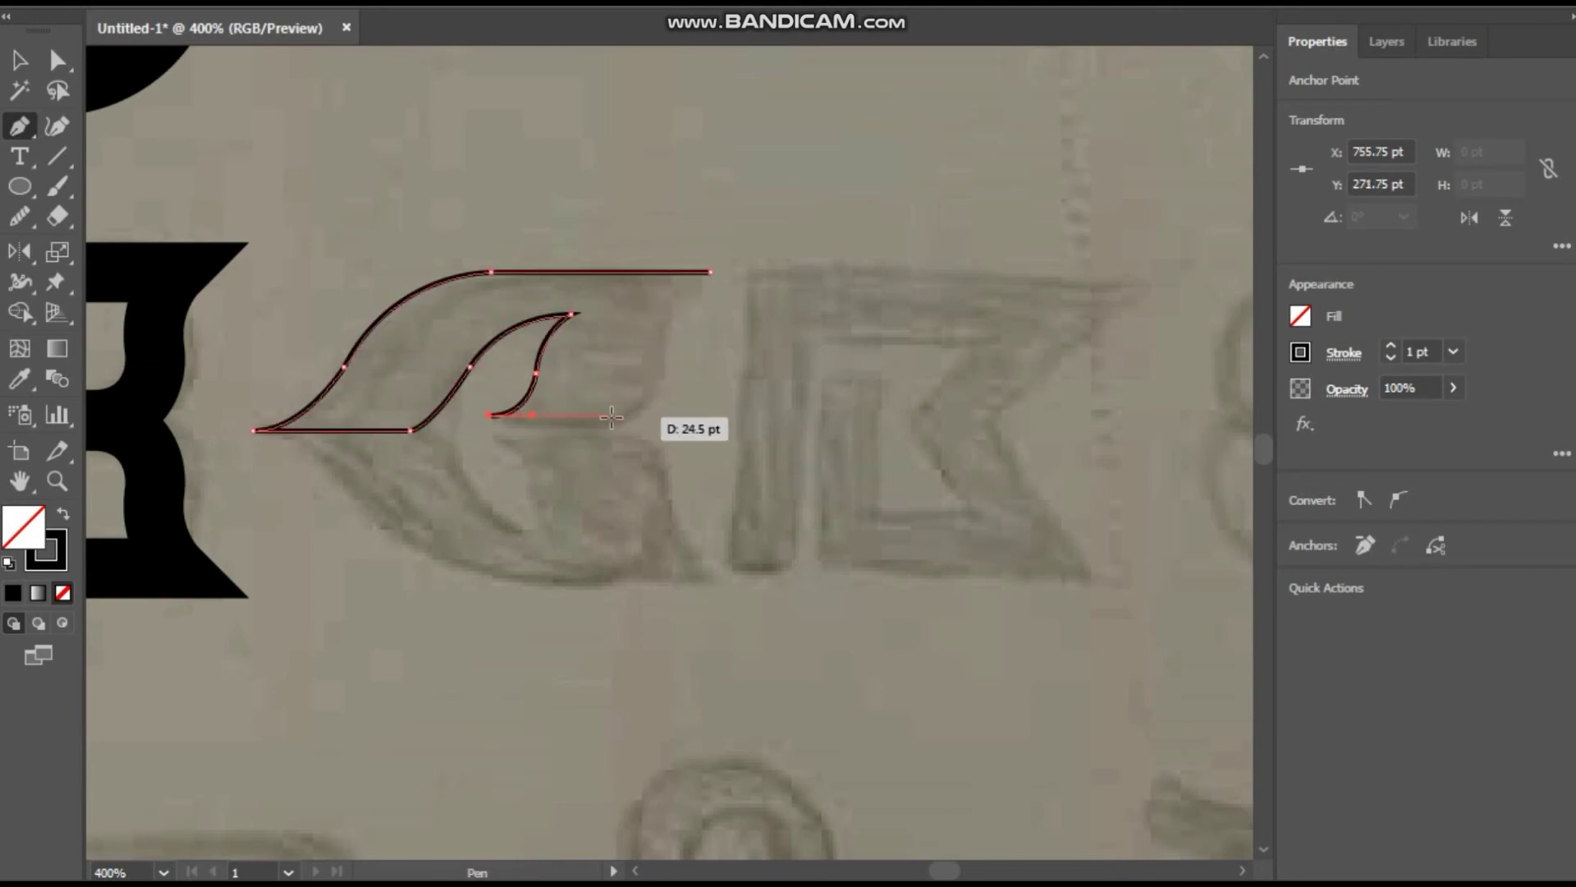
left_click(610, 415)
left_click_drag(663, 366, 663, 313)
left_click(711, 271)
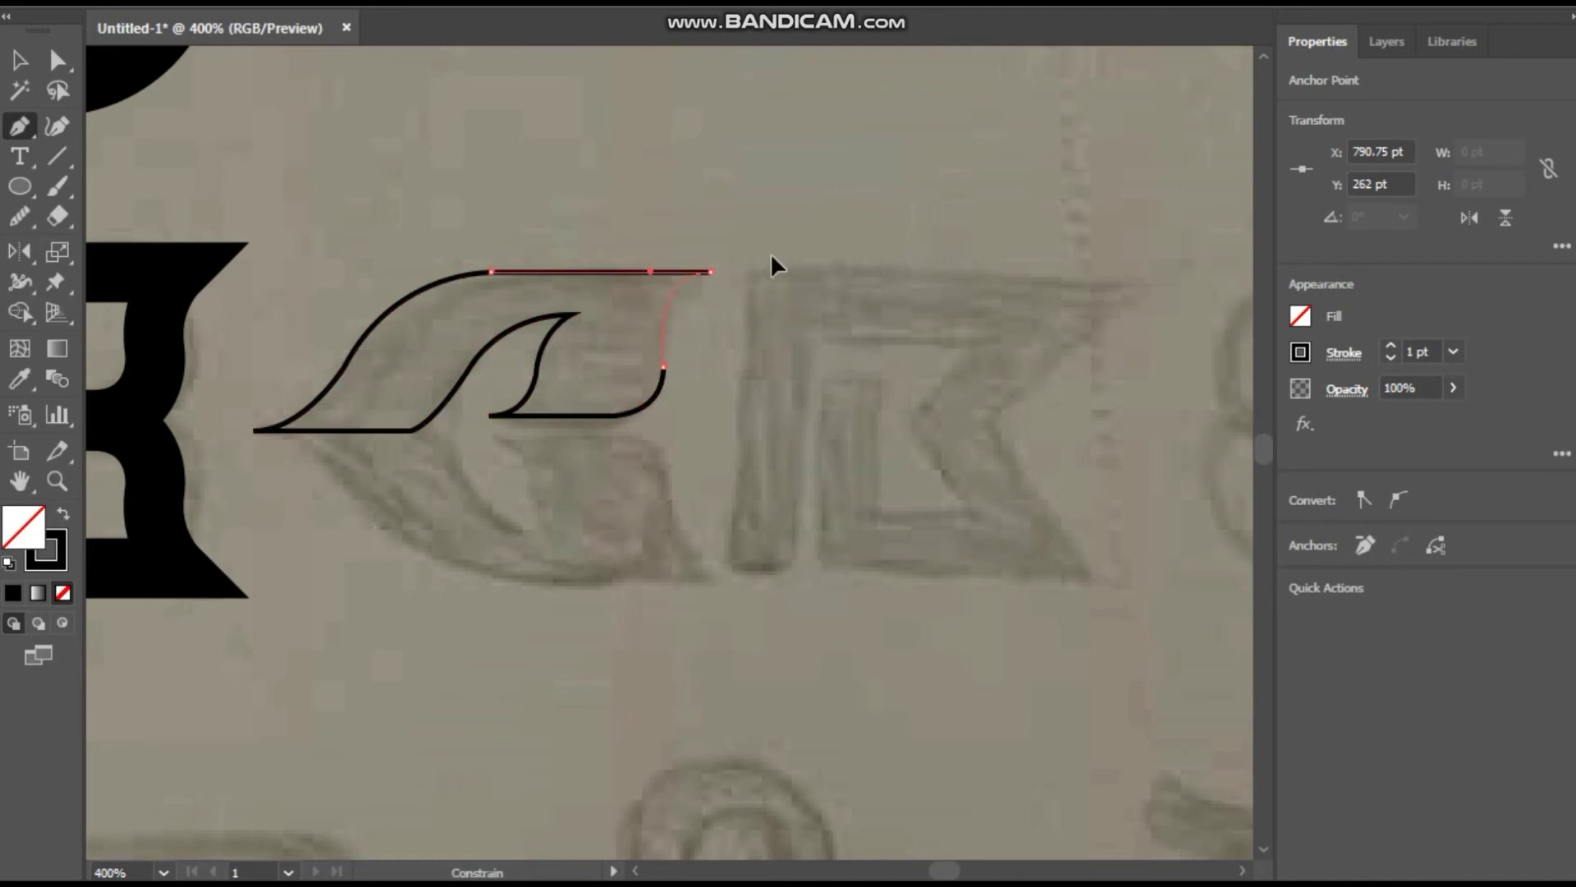
Step: Fill the closed leaf shape with solid black, dismissing a warning
key("v")
key("c")
left_click(626, 366)
left_click(1066, 471)
key("shift+x")
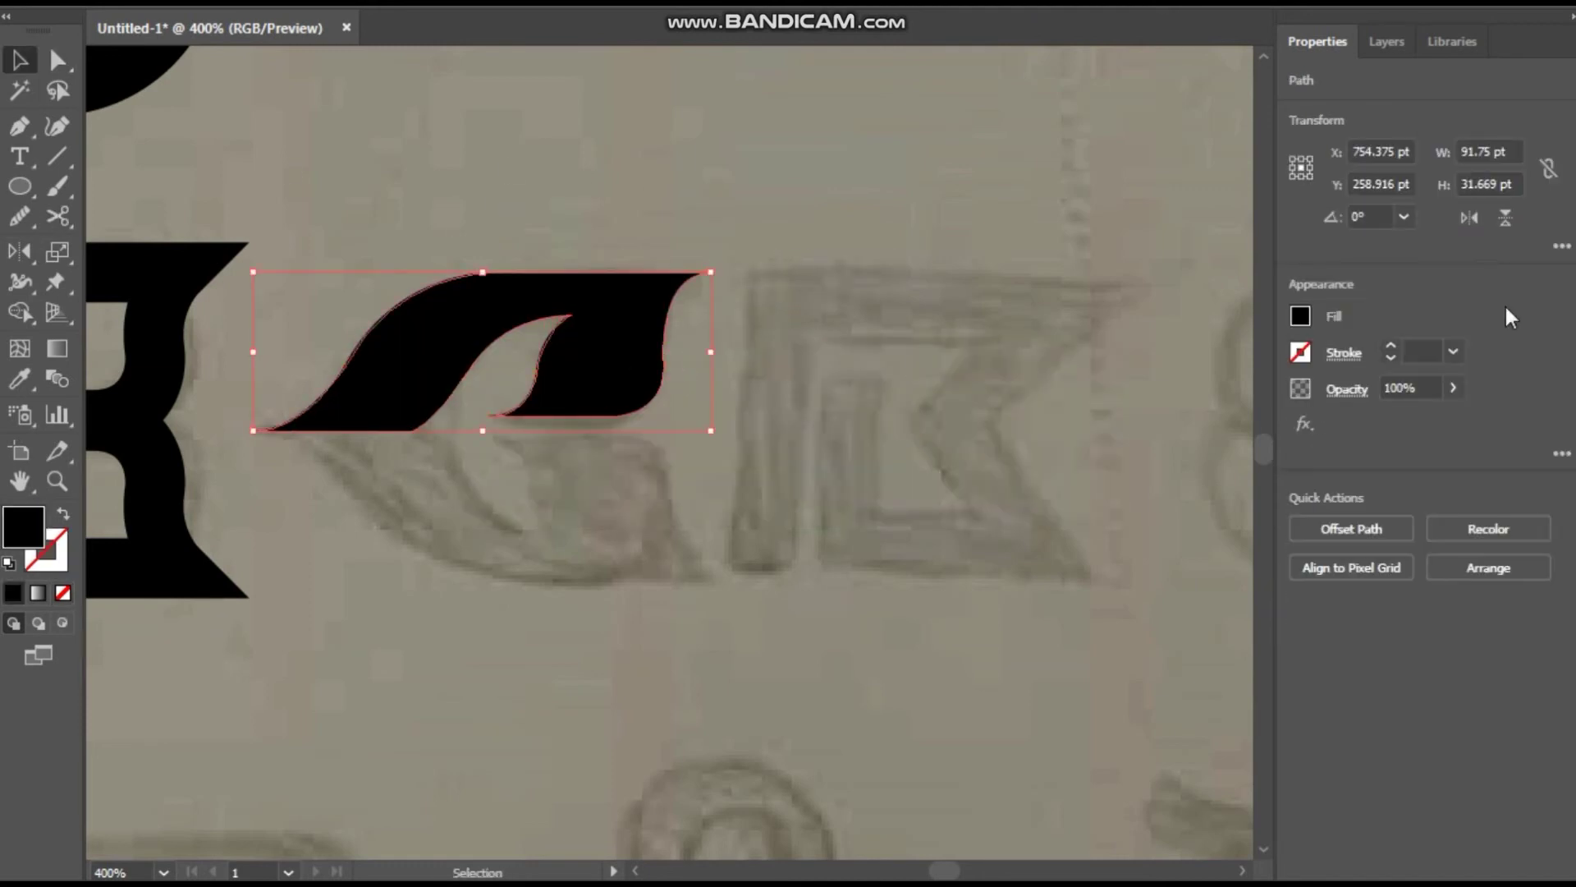
left_click(702, 193)
scroll(702, 182, "down", 3)
Step: Pen-trace the angular flag-shaped mark as an outline with an inner vertical line
scroll(274, 405, "up", 2)
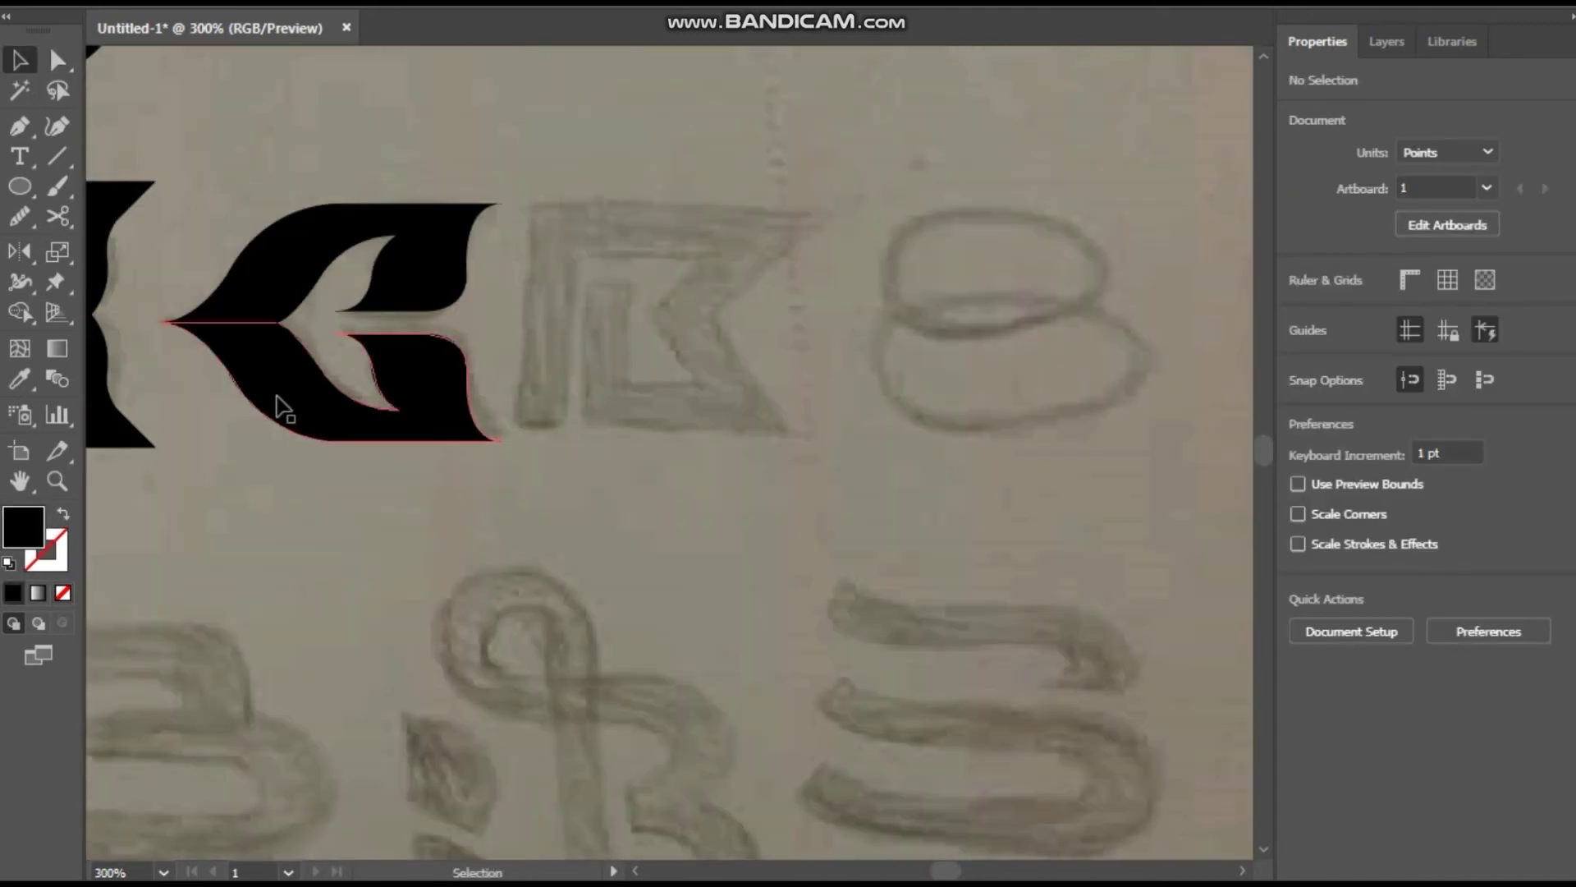
key("p")
left_click(450, 485)
left_click(451, 219)
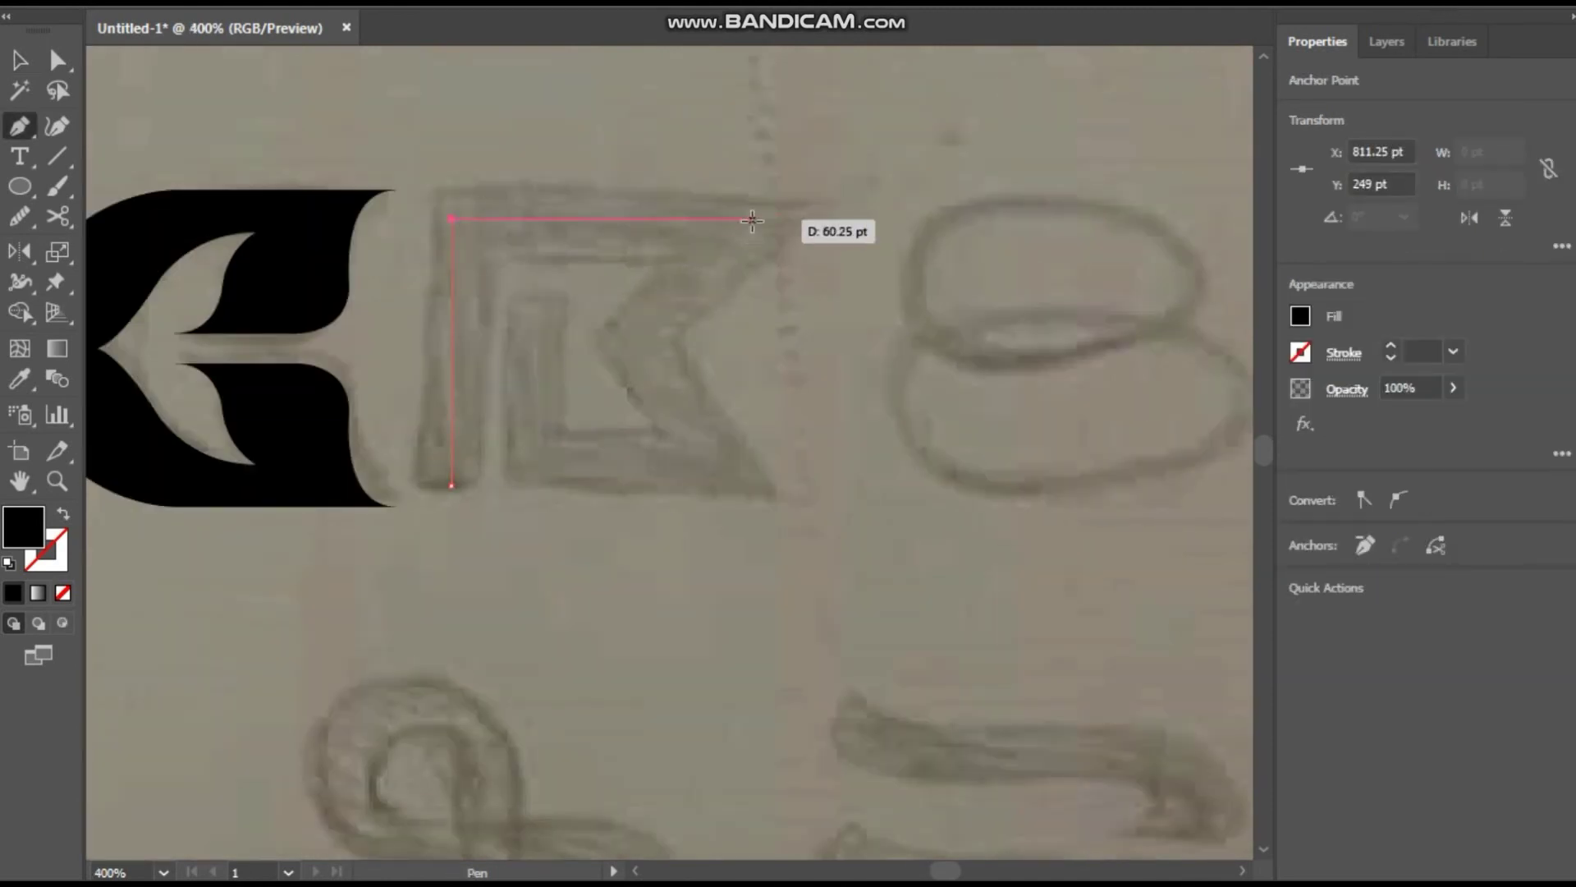
key("shift+x")
left_click(753, 220)
left_click(625, 348)
left_click(751, 485)
left_click(535, 485)
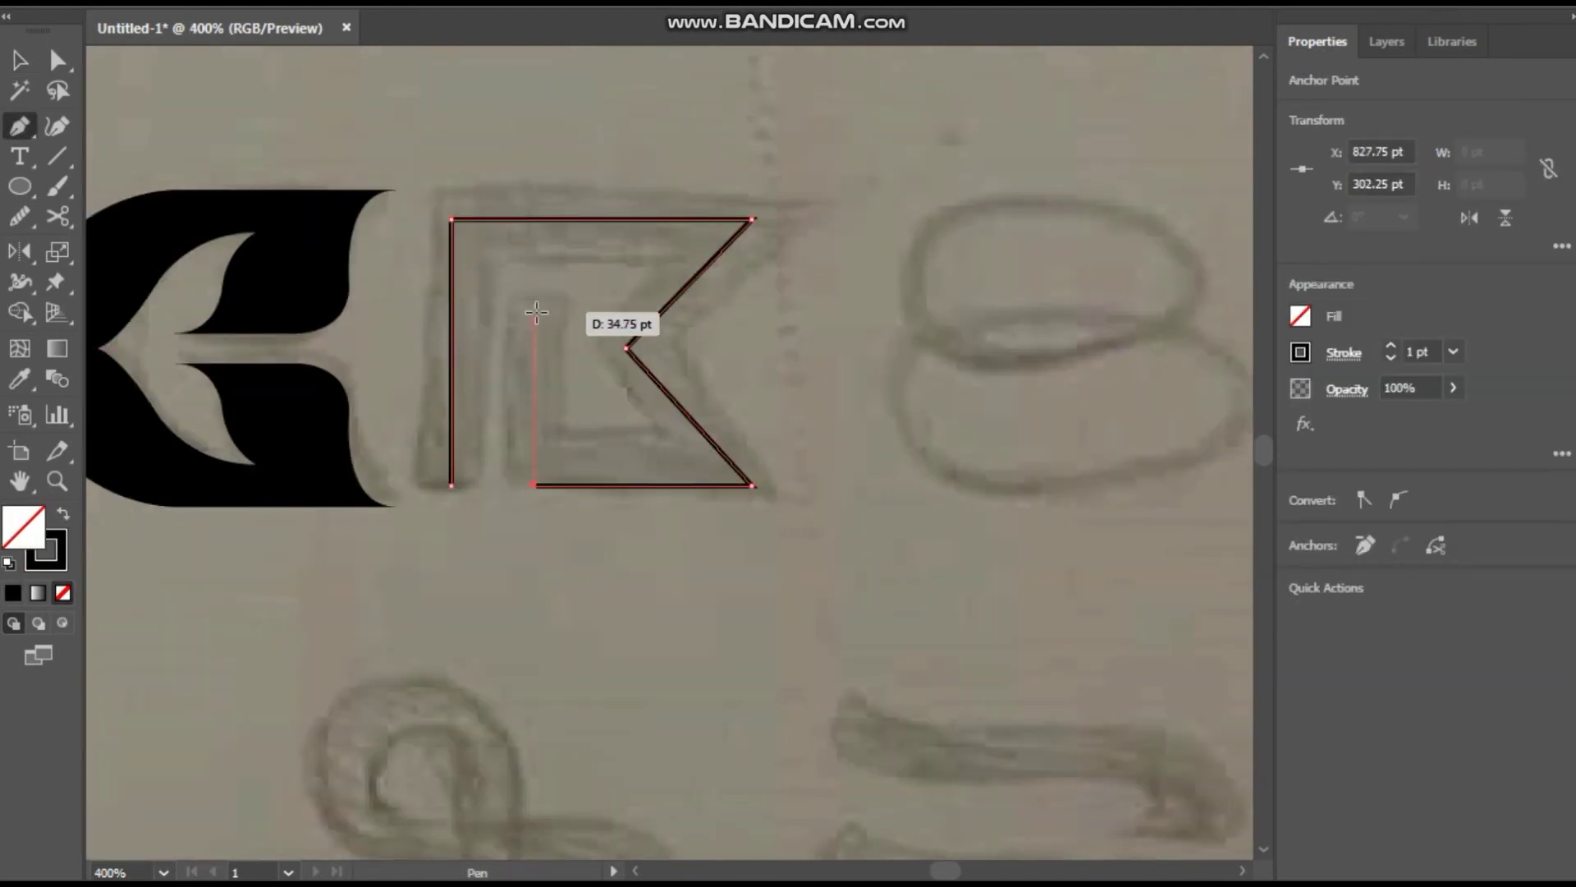
left_click(535, 312)
key("v")
Step: Thicken the flag mark's stroke to 13 pt and extend its left column down
left_click(1391, 346)
key("a")
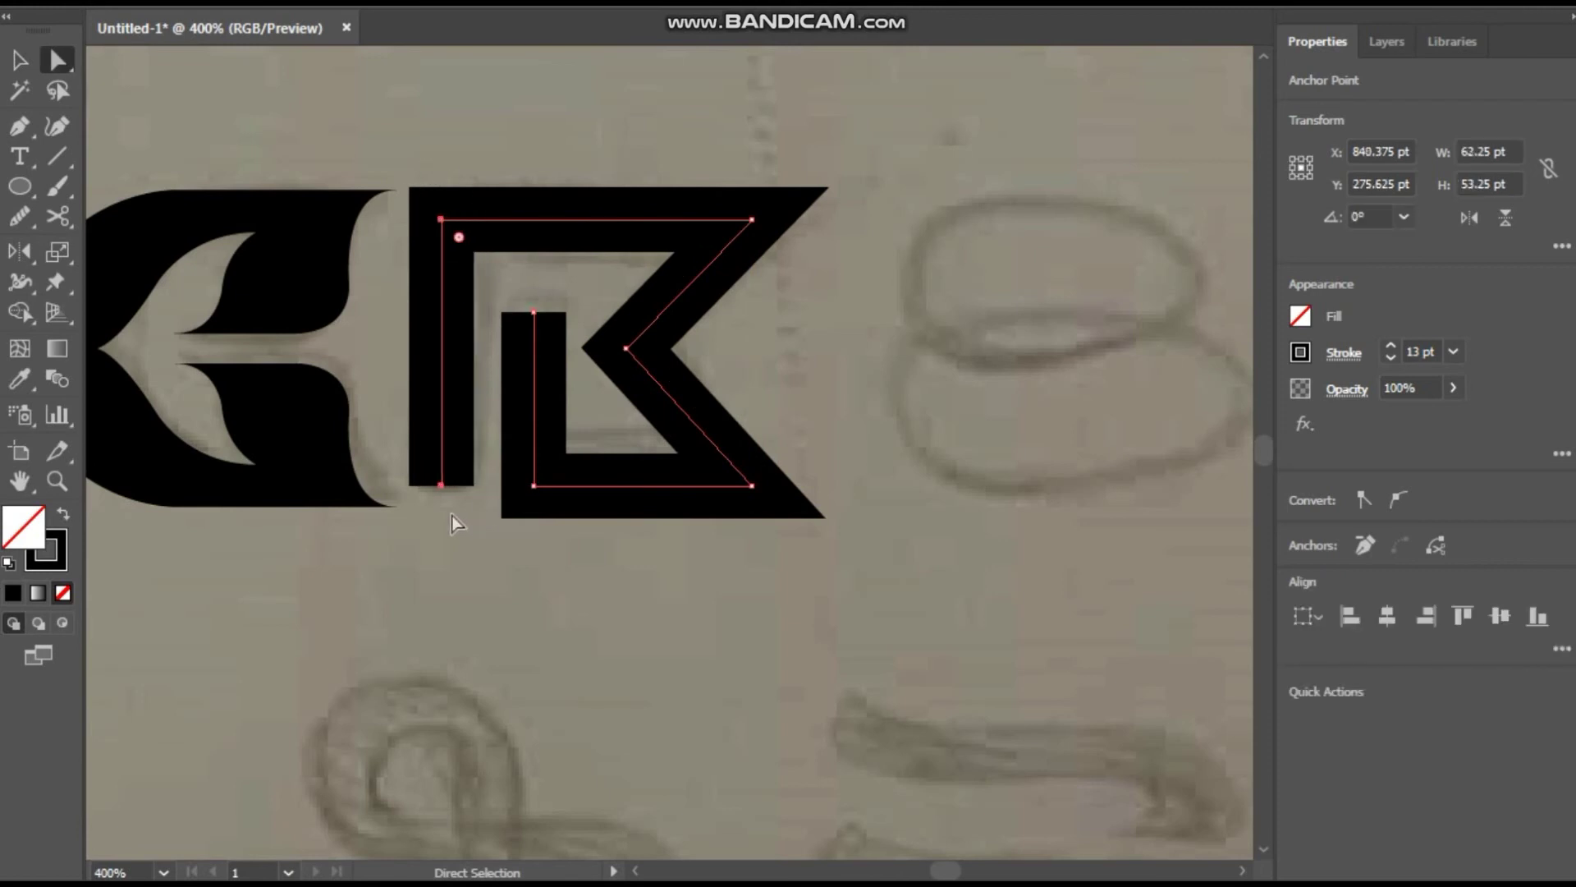
left_click_drag(451, 485, 452, 516)
left_click(519, 568)
key("ctrl+1")
scroll(816, 496, "up", 5)
Step: Draw two egg-shaped ellipses over the 8's loops and give both a thick stroke
key("l")
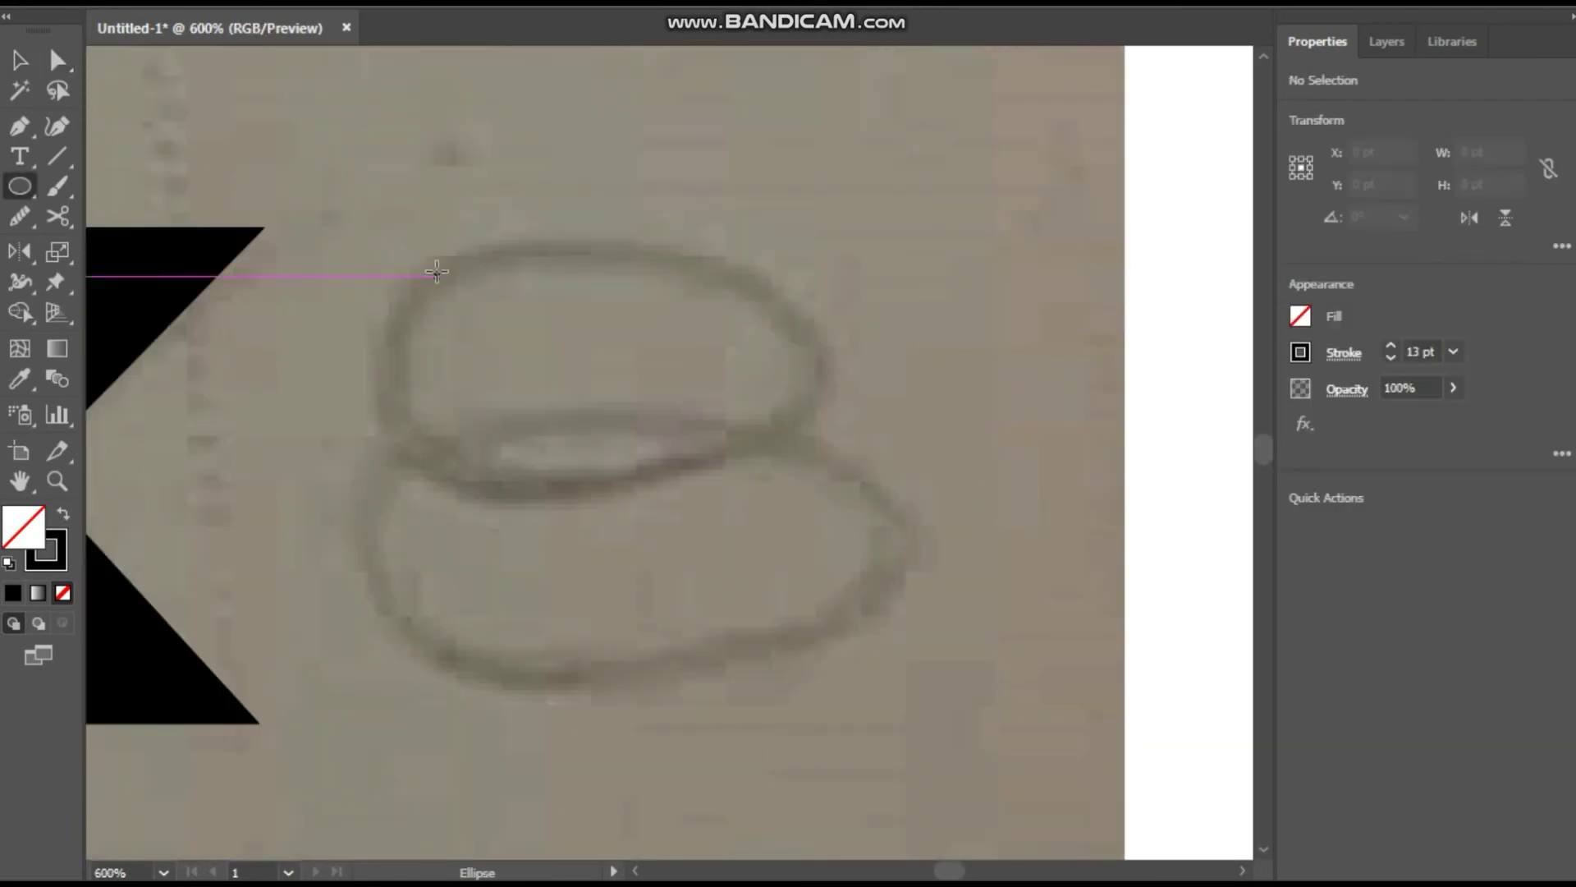
left_click_drag(386, 221, 669, 501)
key("a")
left_click_drag(669, 361, 807, 369)
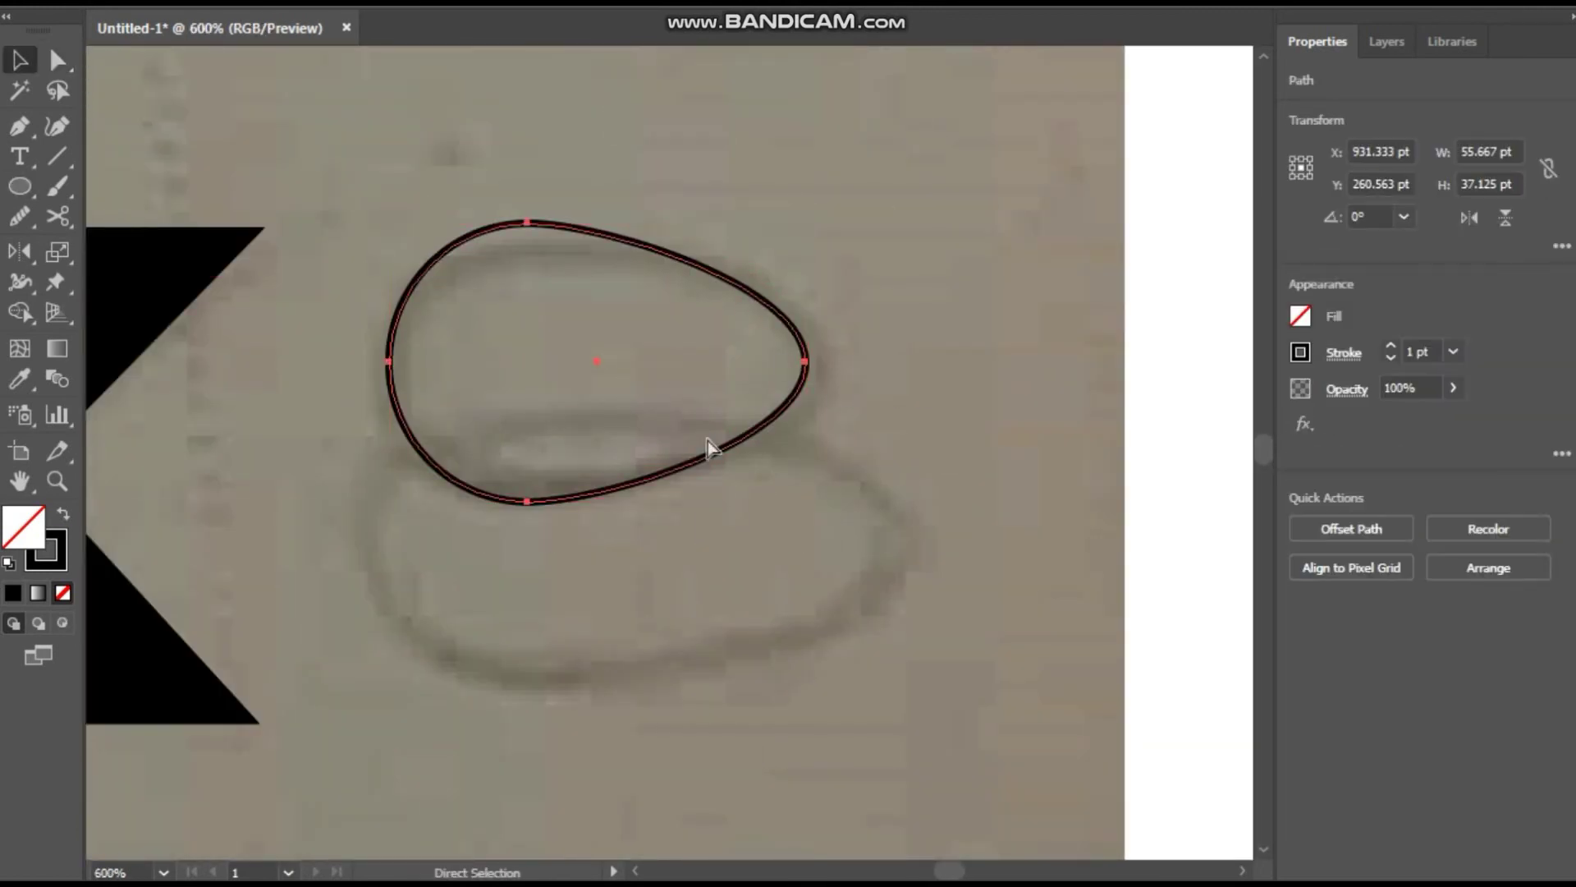
key("v")
left_click_drag(662, 240, 661, 444)
left_click_drag(810, 417, 888, 369)
left_click(807, 361, "shift")
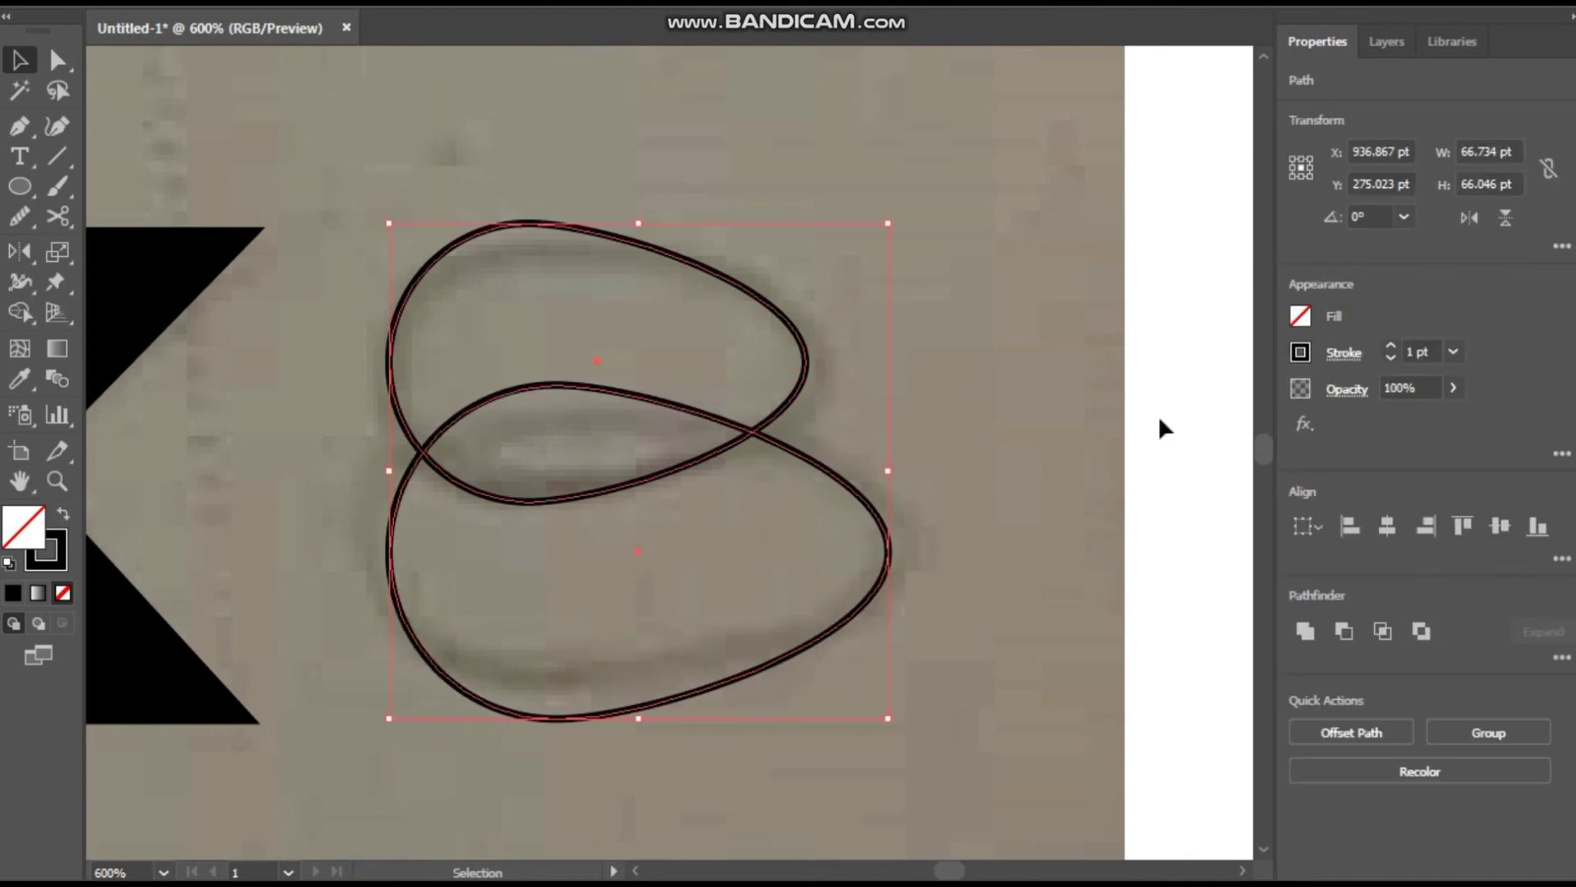
left_click(1391, 345)
left_click(1061, 308)
scroll(1061, 308, "down", 5)
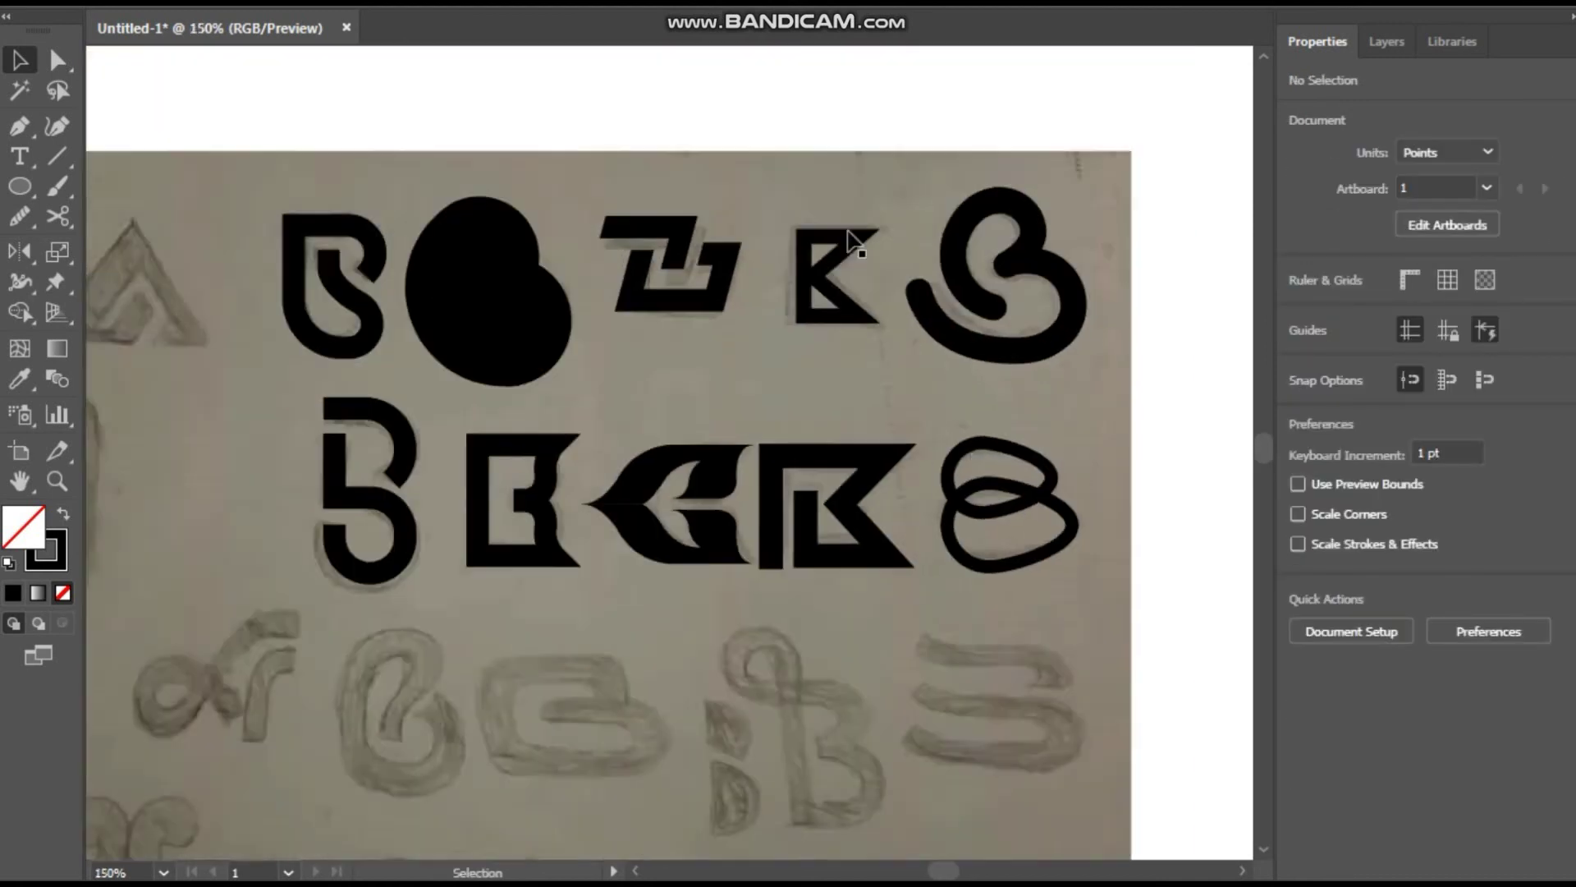
Step: Scroll up across the artboard to review the traced marks
scroll(855, 239, "up", 2)
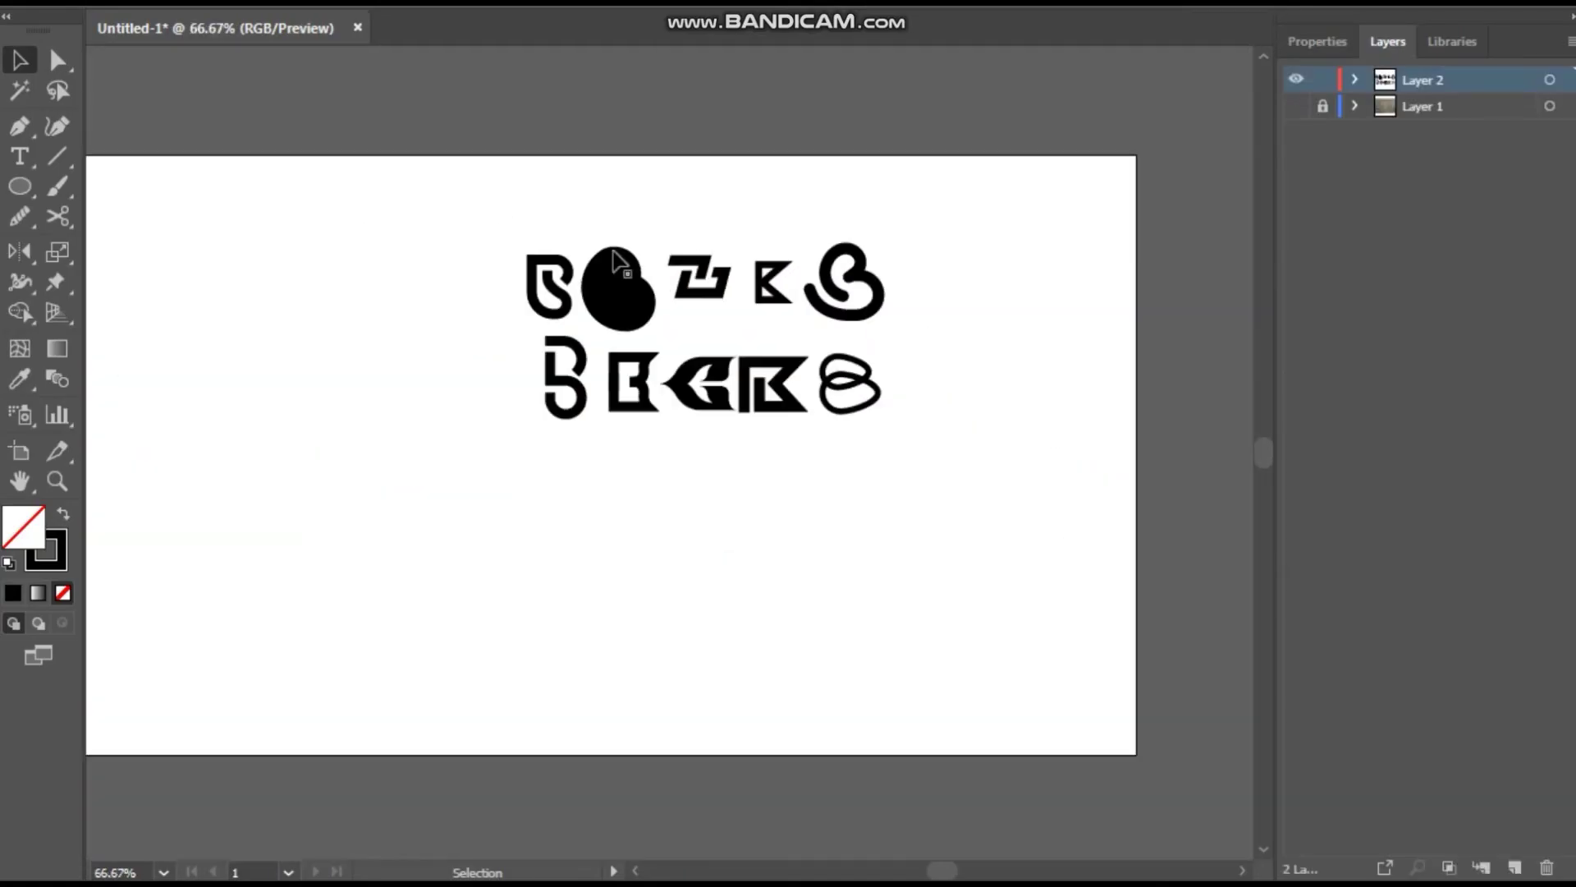
scroll(824, 164, "up", 2)
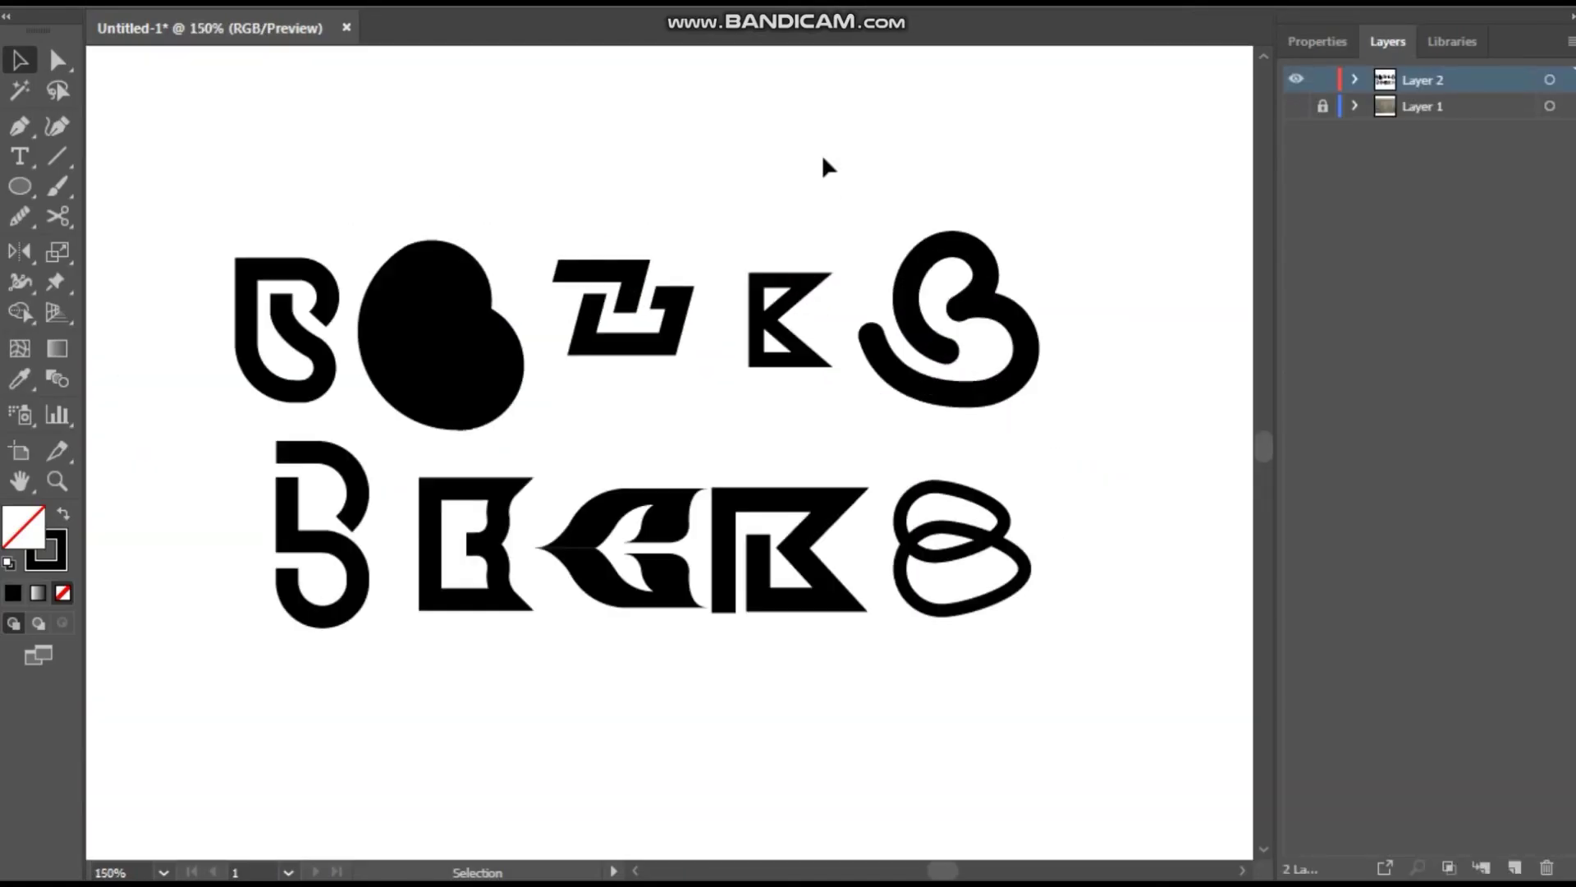